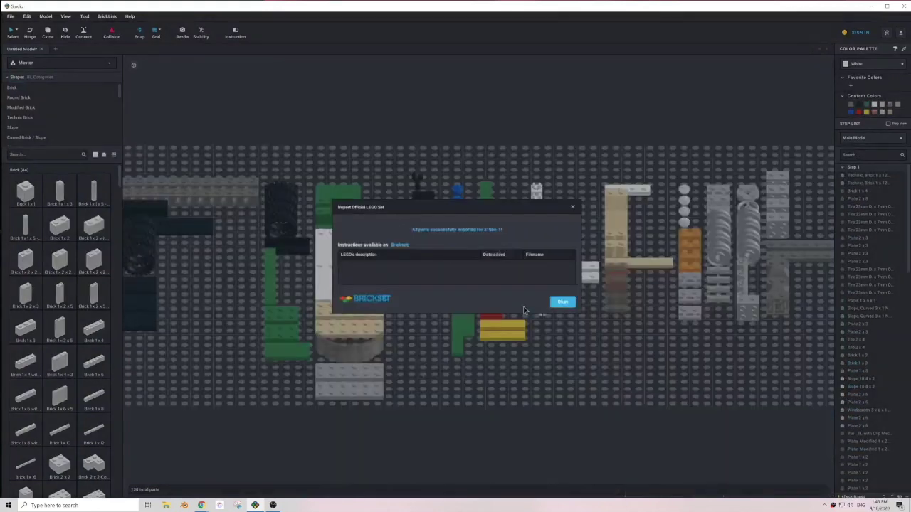
Close the set import dialog and move the two dark gray 1 x 12 Technic bricks to the baseplate's front edge.
click(562, 302)
scroll(564, 324, down, 5)
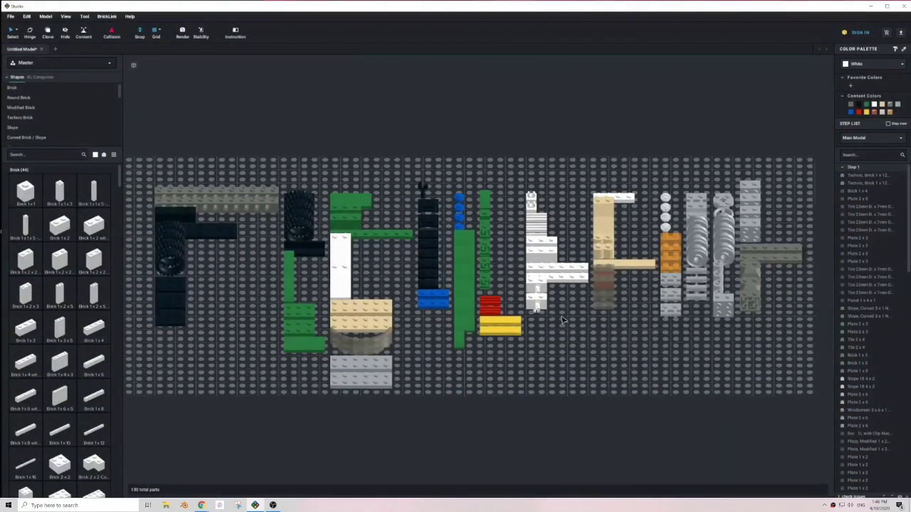
right_drag(563, 330, 550, 331)
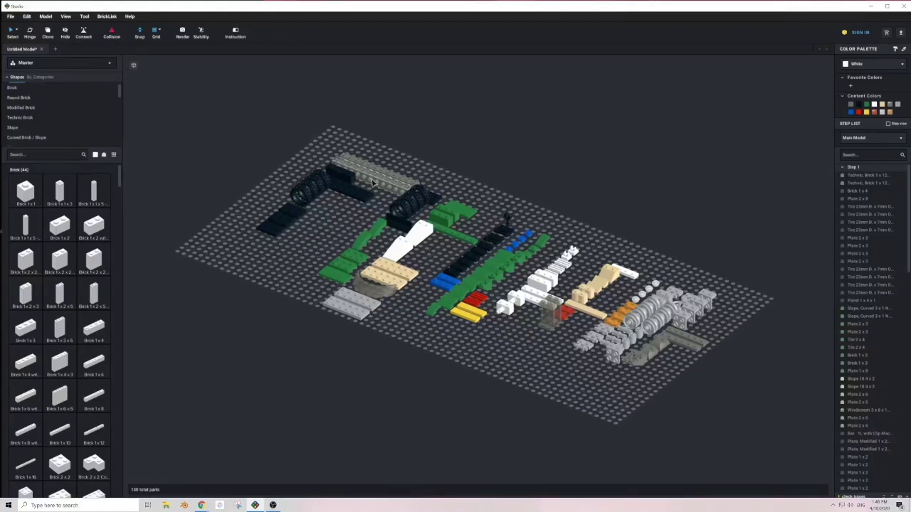
drag(371, 182, 208, 300)
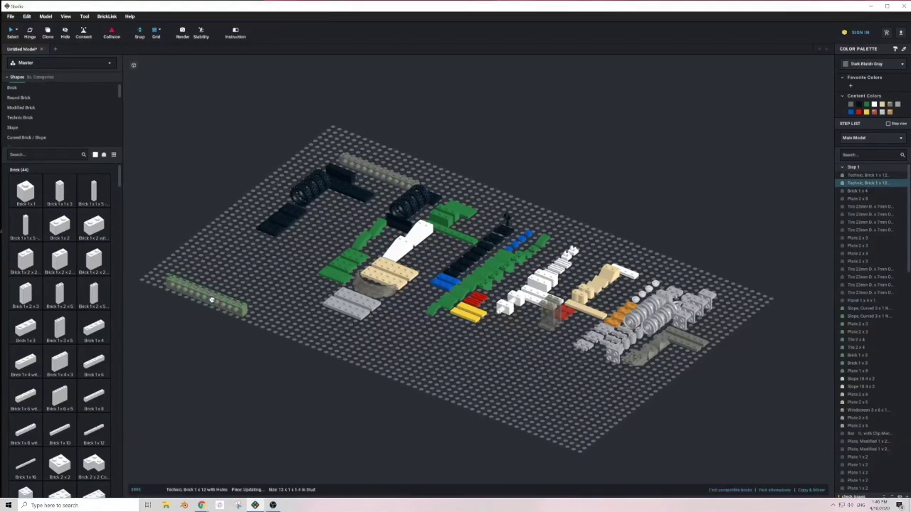
drag(355, 169, 226, 269)
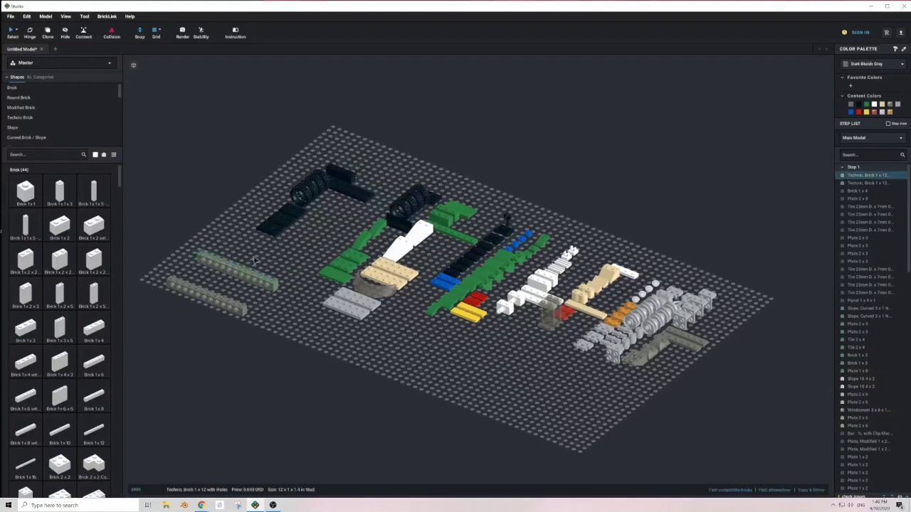
click(258, 258)
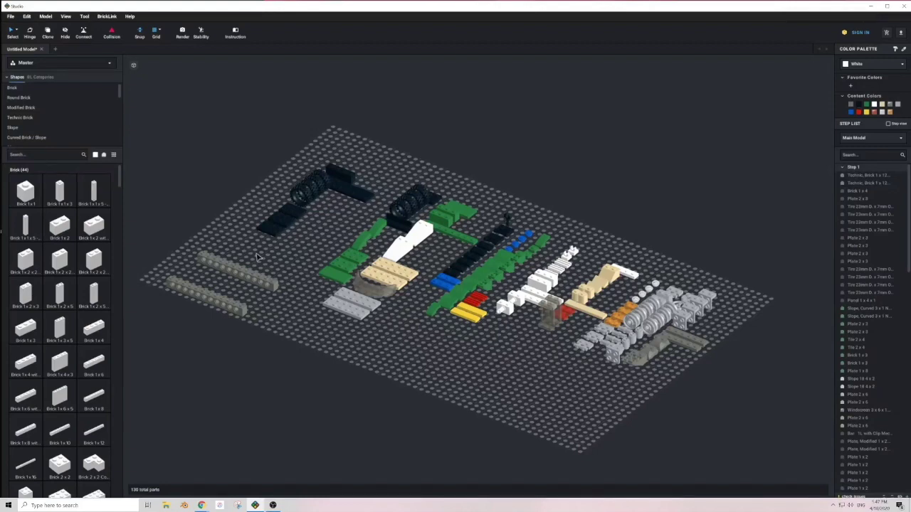
Shift both 1 x 12 Technic bricks along the front edge, side by side below the gray and yellow plates.
scroll(601, 340, down, 1)
scroll(600, 342, up, 3)
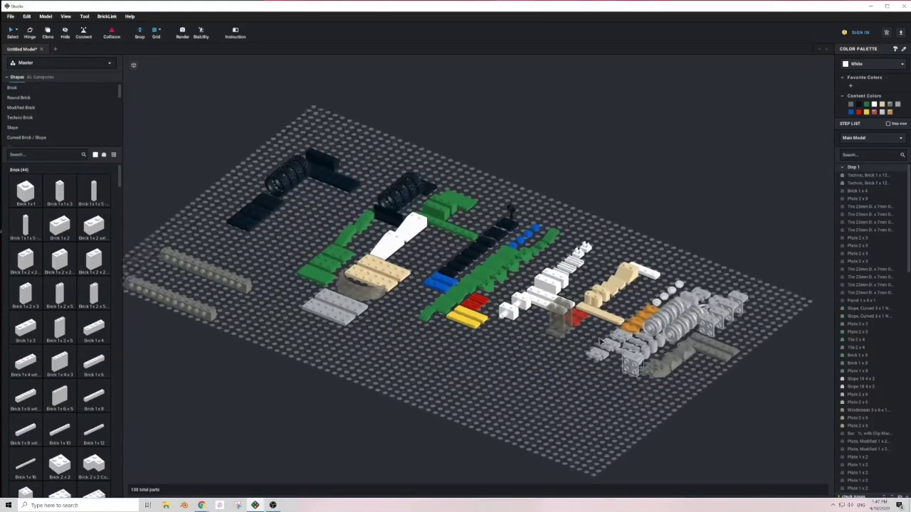
scroll(601, 343, up, 2)
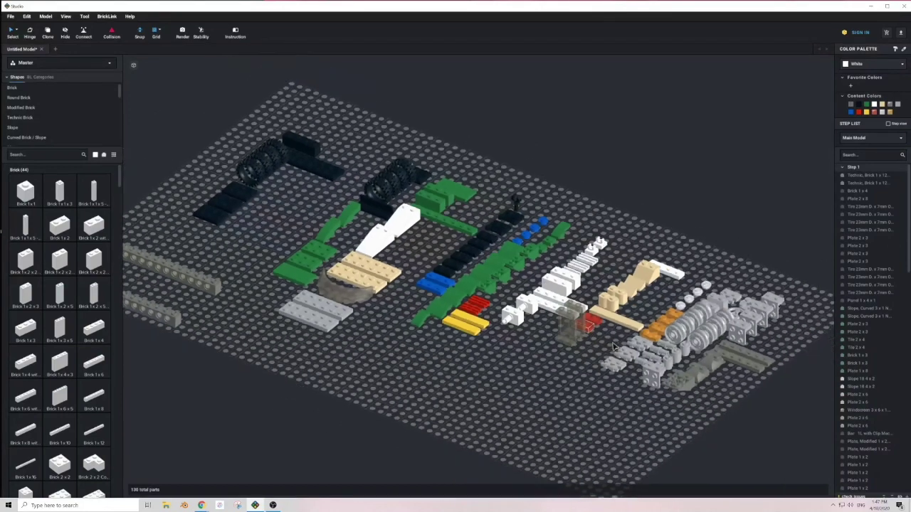
middle_drag(646, 347, 688, 305)
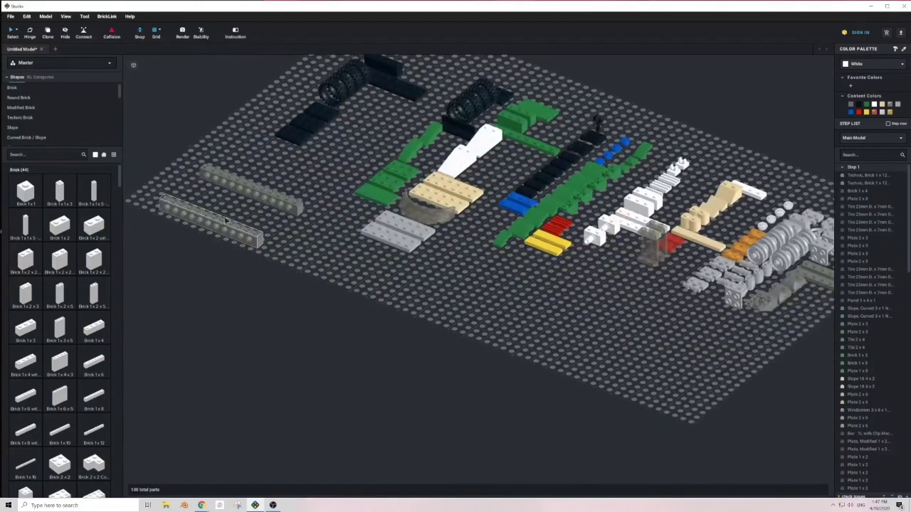
drag(258, 190, 458, 302)
drag(240, 233, 463, 332)
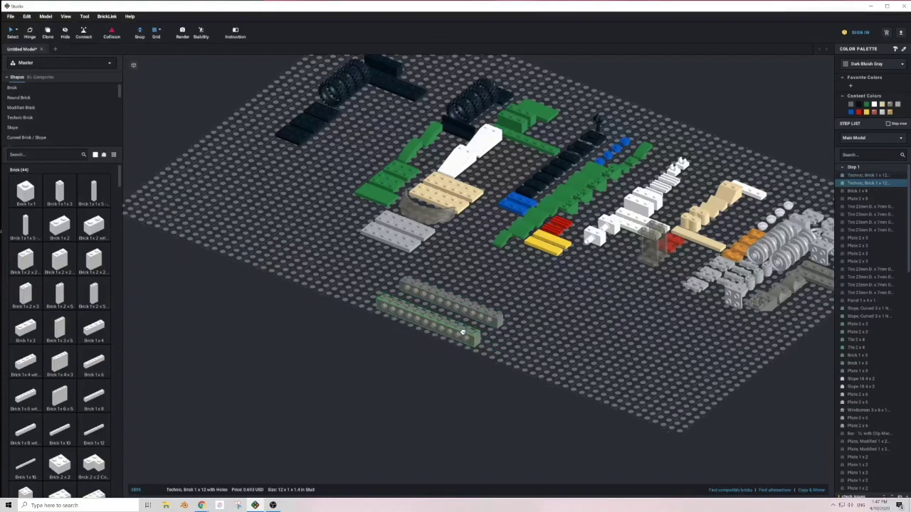
click(529, 336)
Insert a light gray frictionless Technic pin into the end hole of each 1 x 12 Technic brick, protruding outwards.
scroll(651, 309, down, 2)
scroll(696, 292, up, 3)
middle_drag(810, 293, 538, 324)
scroll(538, 324, up, 4)
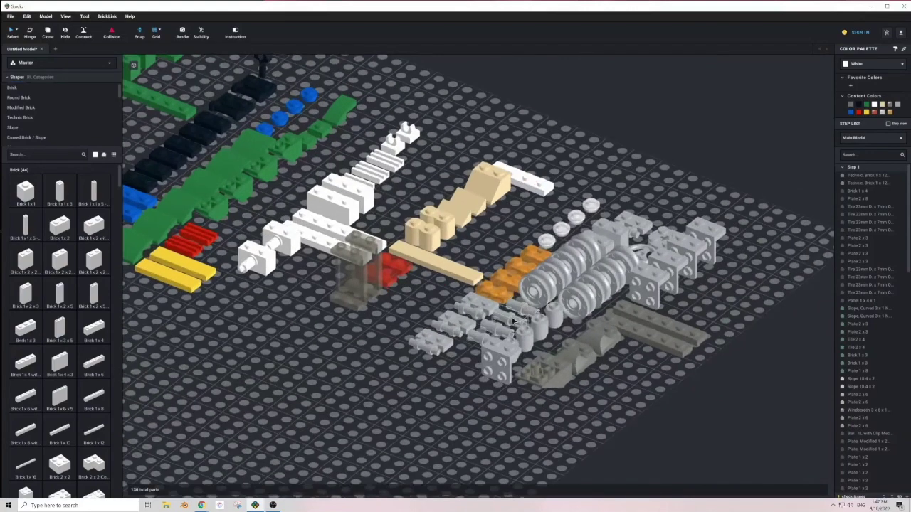
drag(482, 327, 172, 402)
middle_drag(171, 402, 439, 325)
drag(439, 325, 430, 331)
key(Left)
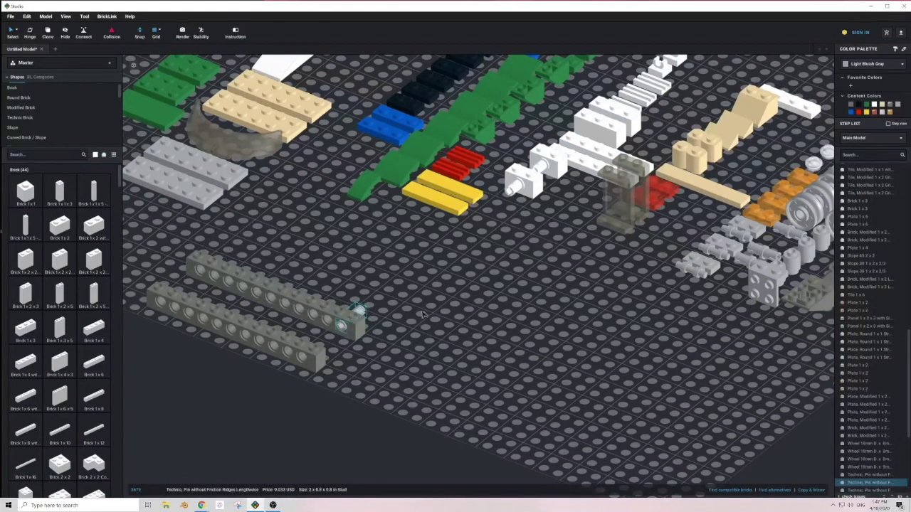
click(353, 316)
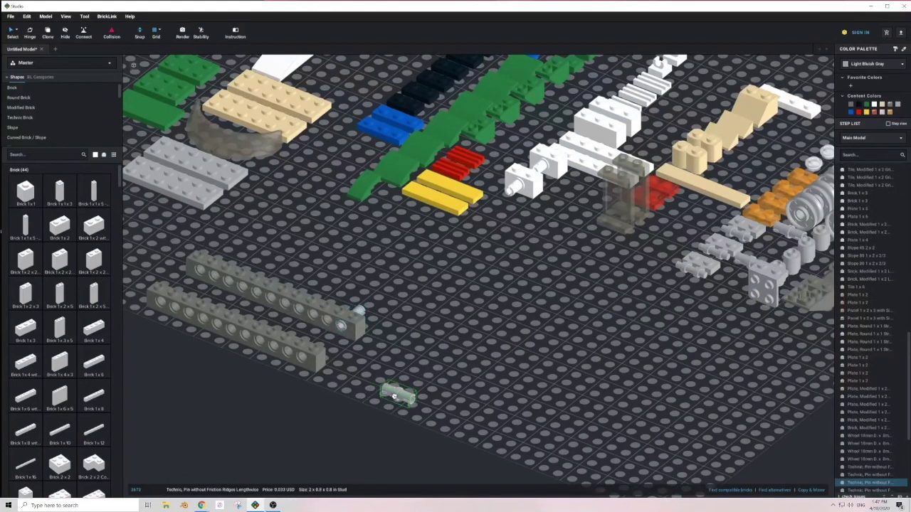
click(298, 362)
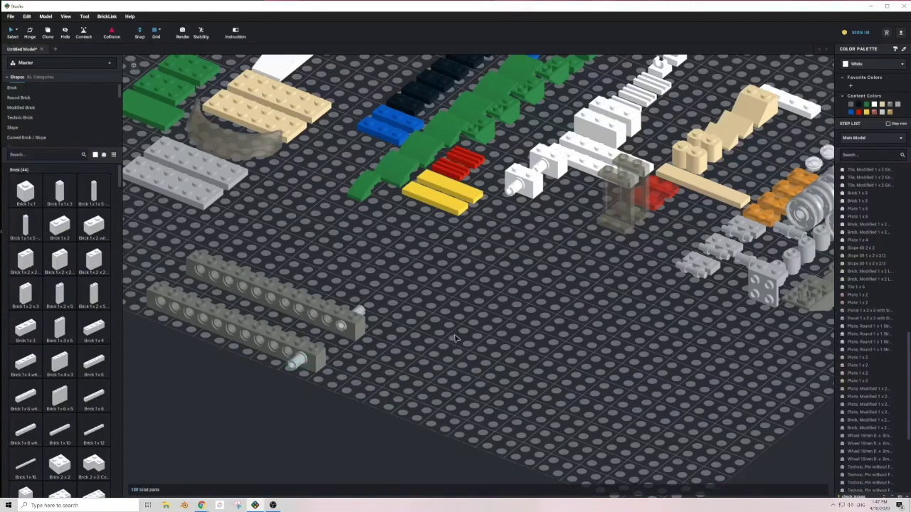
Move four light gray 18 mm wheels from the parts rows to the open area near the Technic bricks.
middle_drag(580, 319, 498, 337)
middle_drag(558, 330, 496, 348)
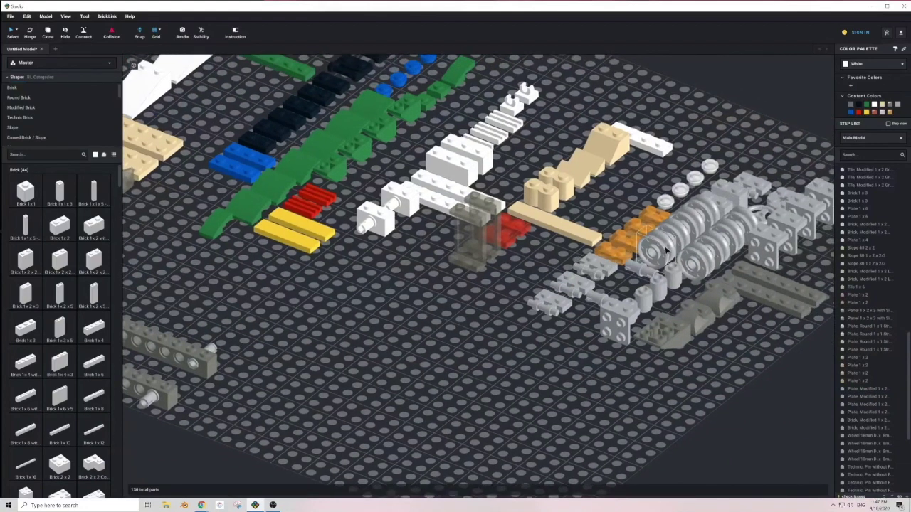
drag(655, 251, 406, 347)
drag(666, 238, 441, 325)
drag(683, 220, 462, 370)
drag(703, 210, 496, 338)
Fit a black 23 mm tire onto the first of the four separated wheels.
middle_drag(284, 226, 488, 321)
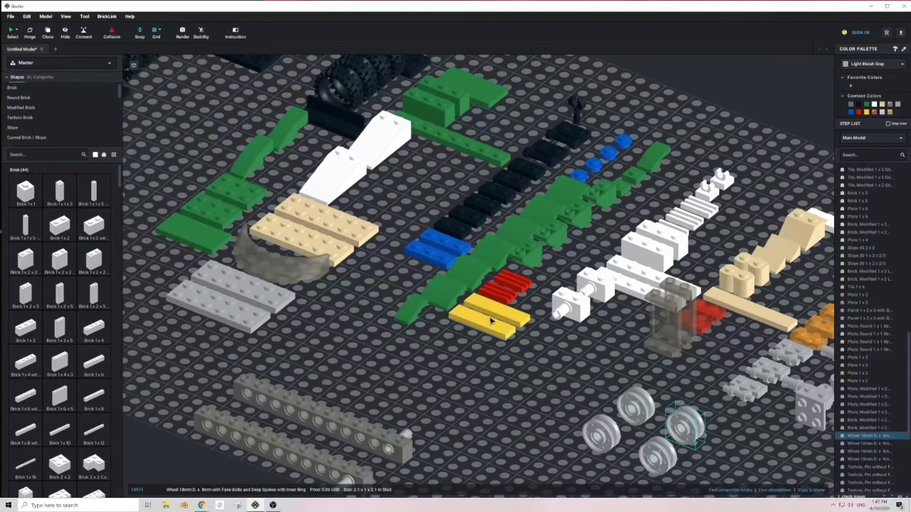
scroll(488, 321, down, 3)
middle_drag(522, 247, 469, 291)
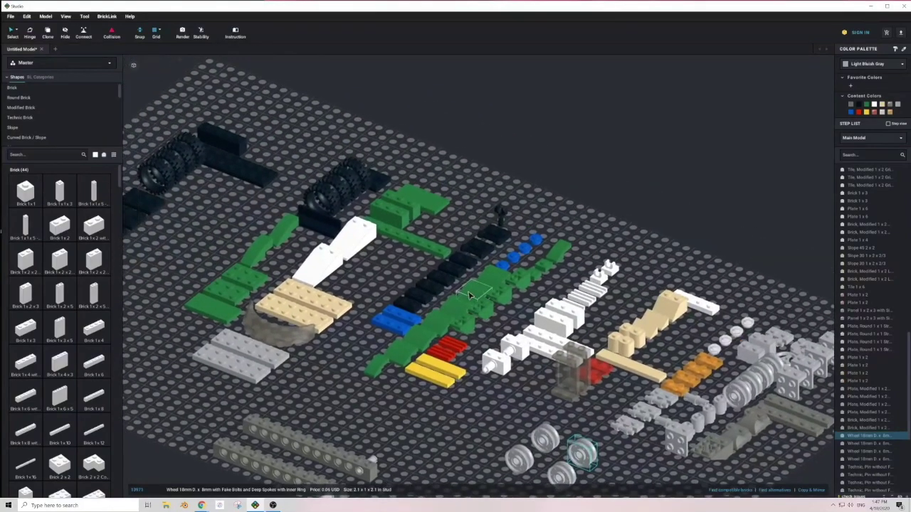
drag(330, 188, 483, 445)
middle_drag(483, 445, 419, 364)
drag(420, 364, 454, 398)
scroll(473, 389, down, 1)
scroll(487, 389, up, 4)
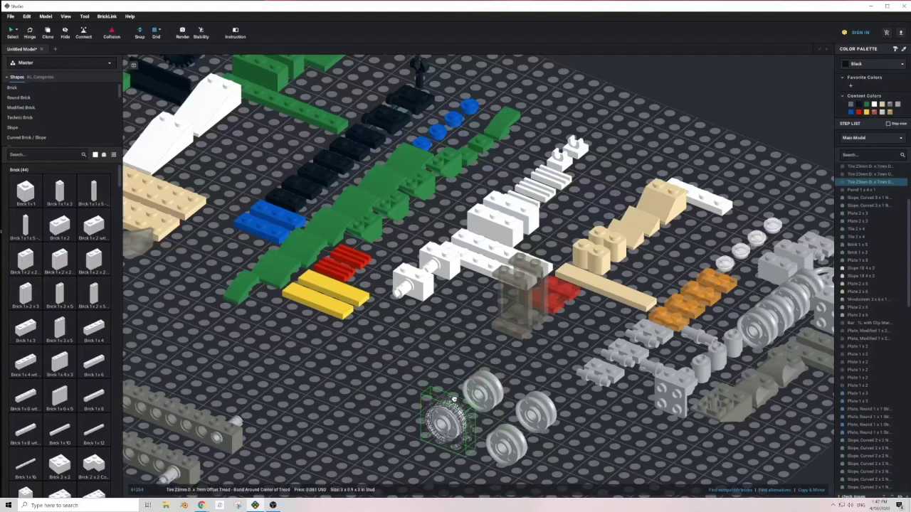
drag(454, 399, 441, 416)
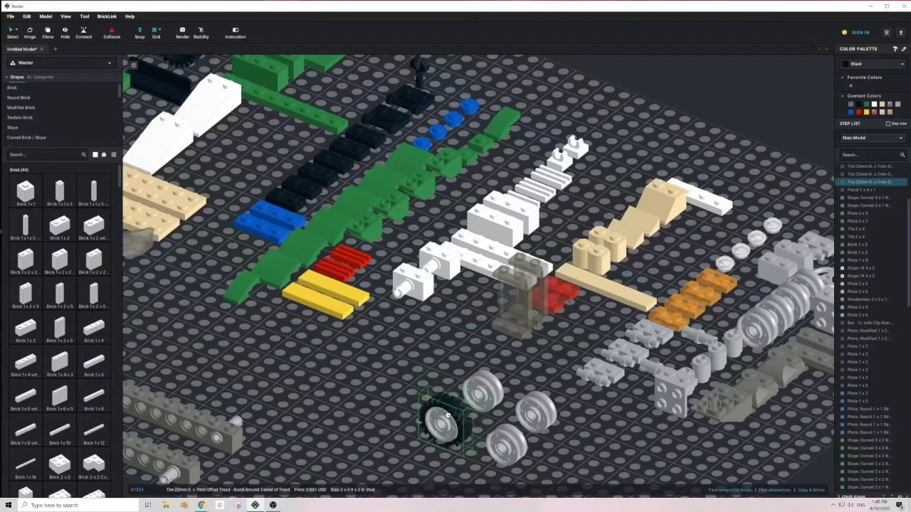
click(383, 374)
Fit black 23 mm tires onto the other three separated wheels.
scroll(382, 374, down, 2)
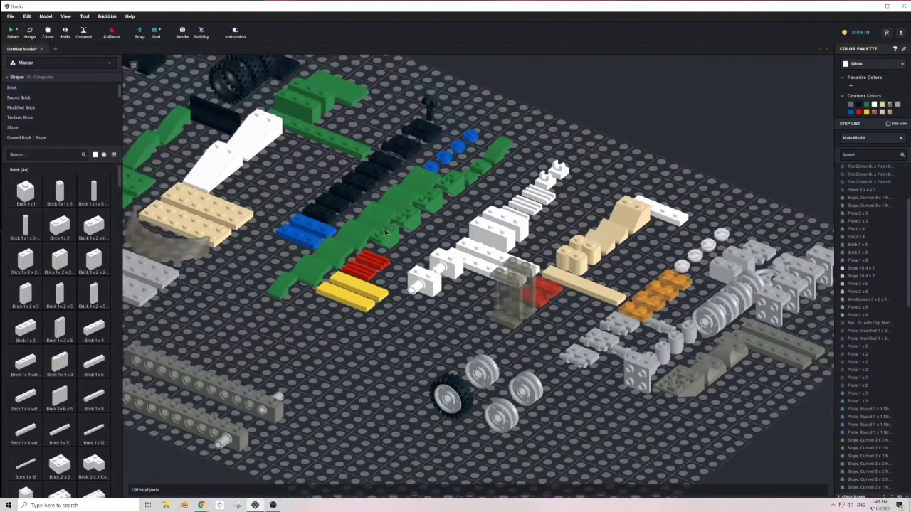
middle_drag(342, 179, 391, 195)
drag(294, 101, 538, 386)
click(440, 363)
middle_drag(358, 281, 392, 377)
drag(337, 182, 422, 315)
middle_drag(465, 377, 279, 116)
drag(279, 116, 405, 266)
middle_drag(306, 128, 454, 383)
drag(303, 160, 462, 390)
middle_drag(463, 390, 309, 201)
drag(309, 202, 290, 273)
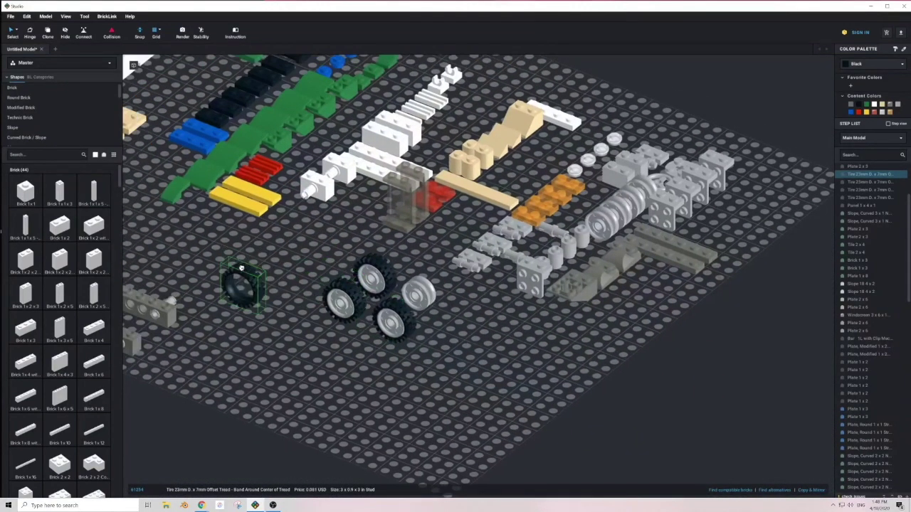
drag(414, 290, 424, 293)
Mount two of the tired wheels on the pins at the ends of the 1 x 12 Technic bricks.
middle_drag(197, 264, 327, 272)
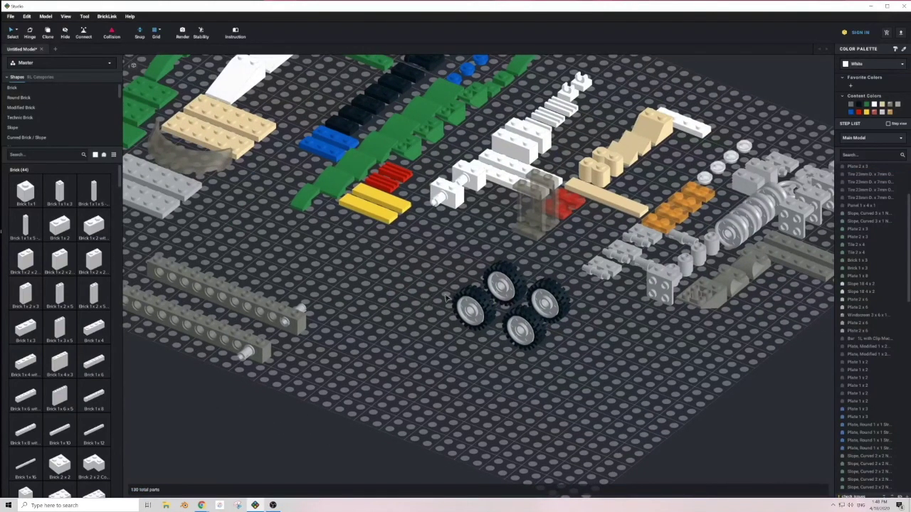
click(469, 306)
drag(486, 318, 318, 318)
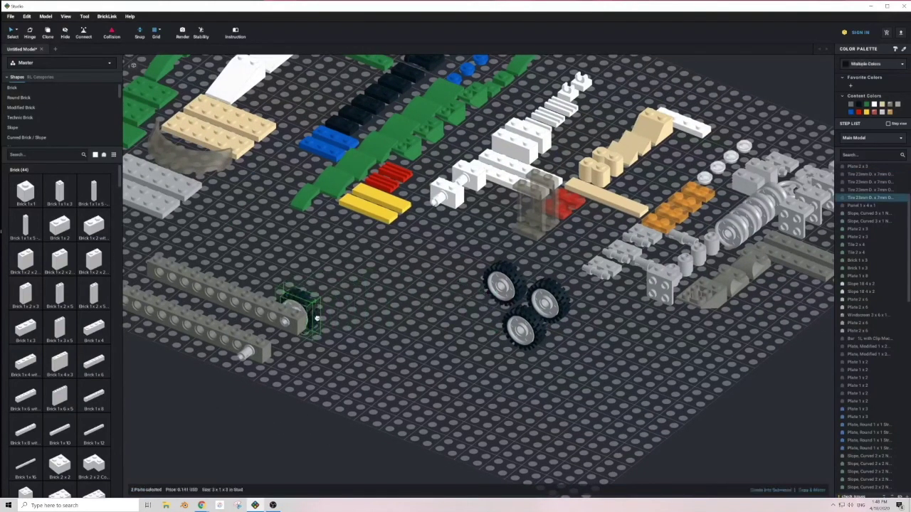
click(418, 305)
click(505, 283)
drag(496, 281, 256, 354)
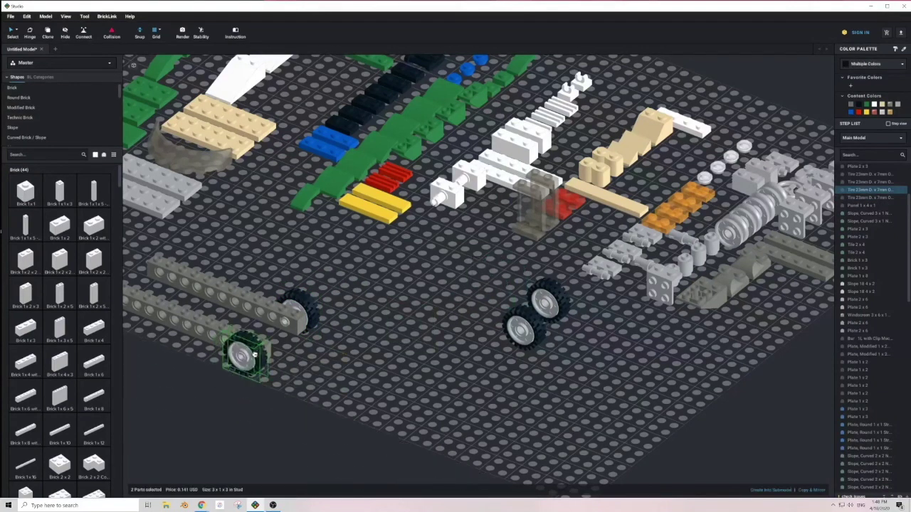
click(331, 358)
Move the two white 1 x 3 bricks to the space between the mounted wheels and the loose wheels.
middle_drag(297, 313, 355, 329)
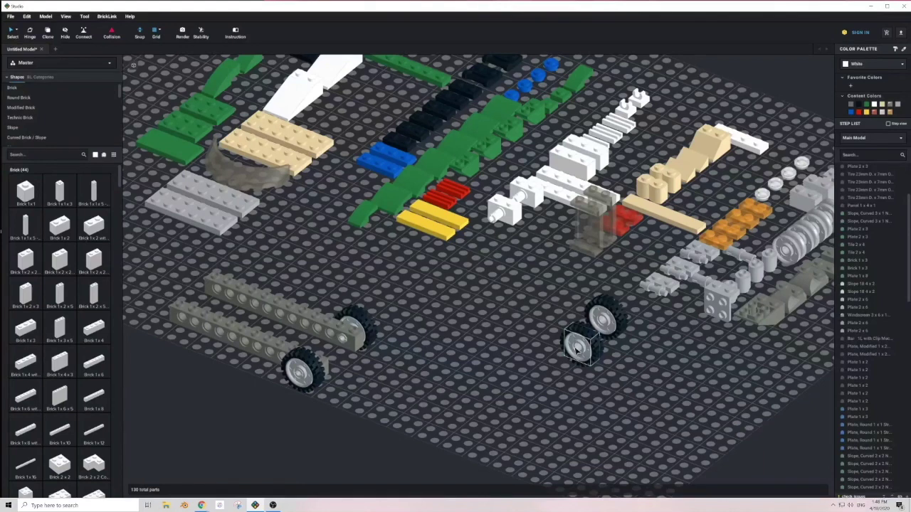
middle_drag(595, 347, 575, 370)
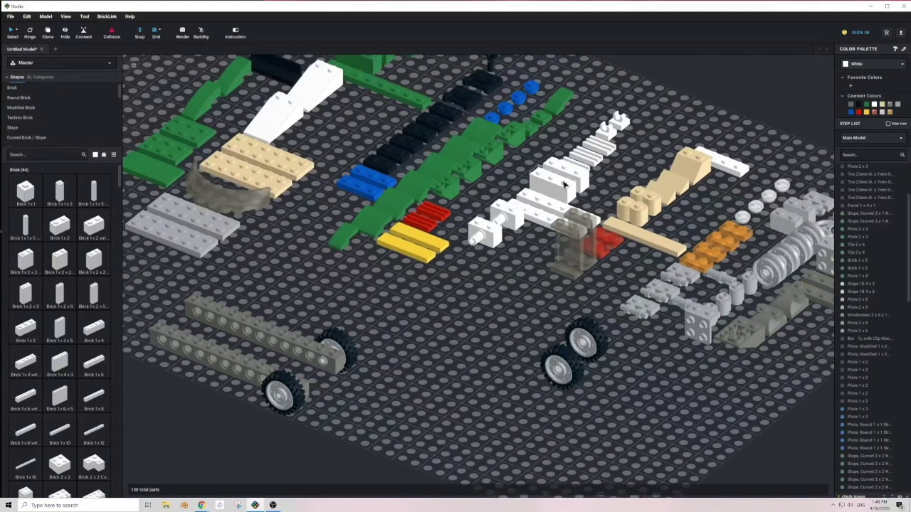
drag(563, 183, 417, 363)
drag(581, 181, 462, 347)
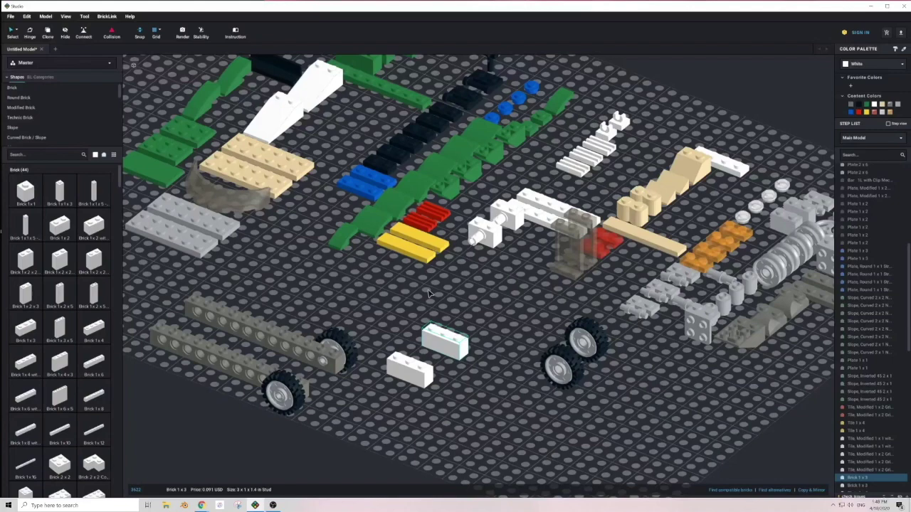
Stack a gray 1 x 2 grille brick and a white 1 x 2 brick with pin beneath each white 1 x 3 brick.
middle_drag(410, 249, 429, 271)
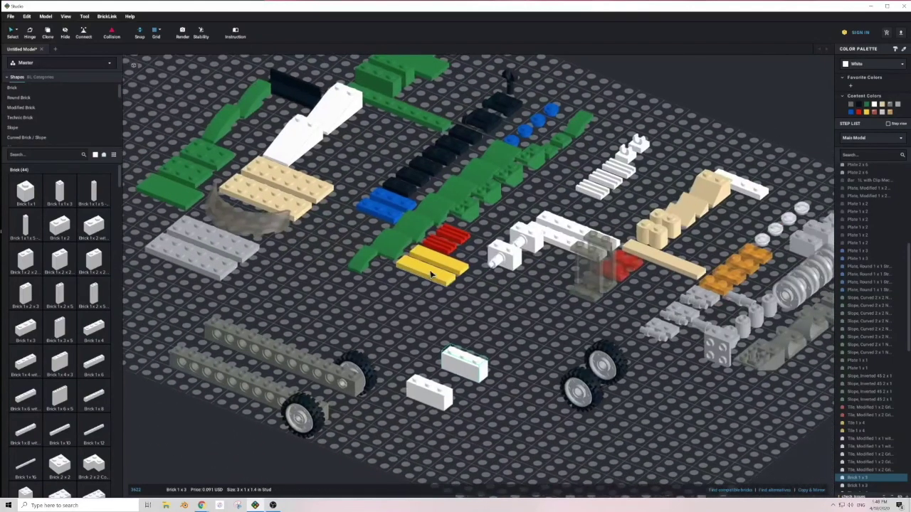
middle_drag(618, 288, 561, 283)
drag(748, 244, 384, 410)
drag(759, 238, 414, 385)
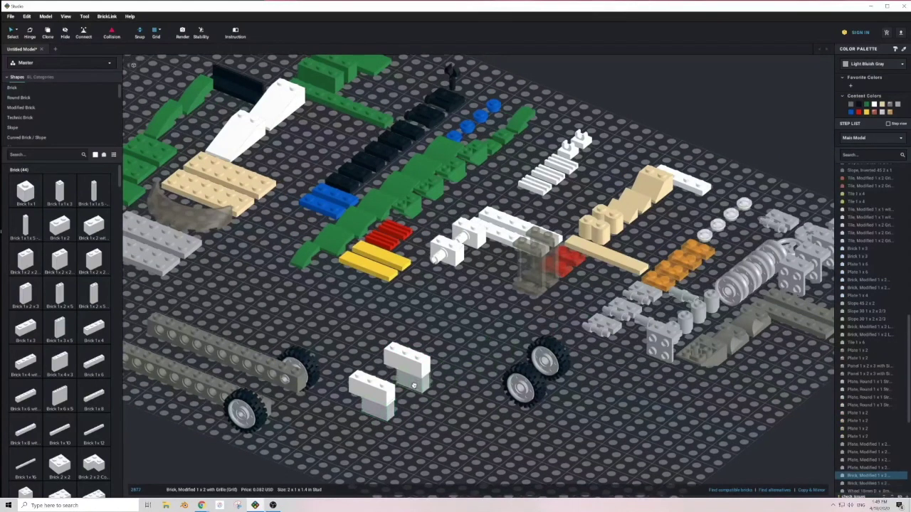
click(464, 363)
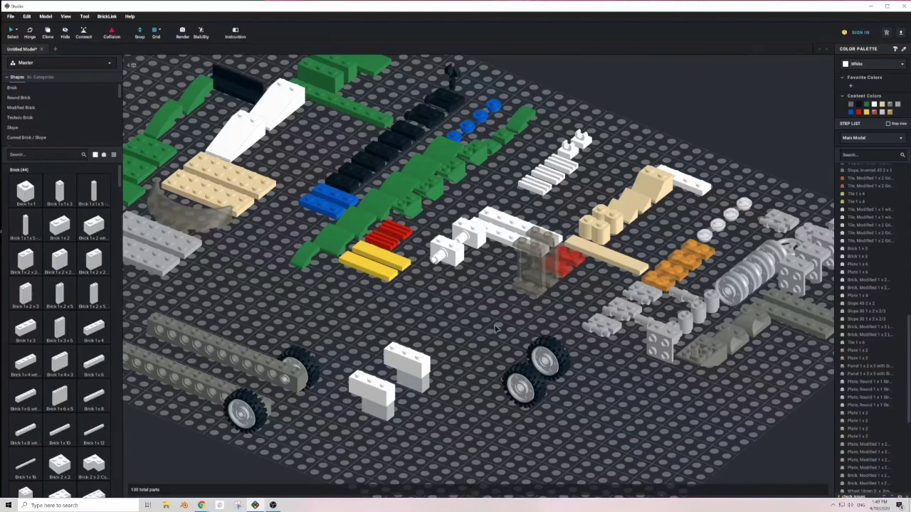
drag(447, 249, 378, 429)
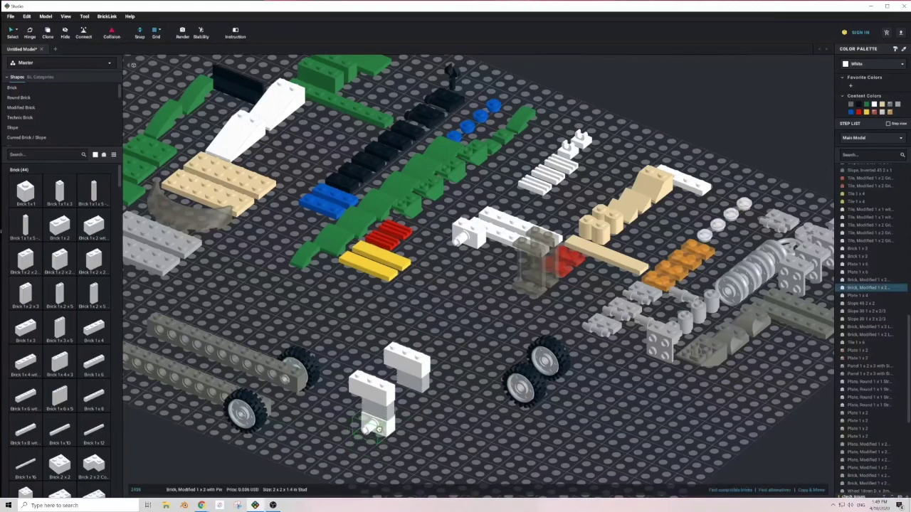
drag(470, 234, 409, 387)
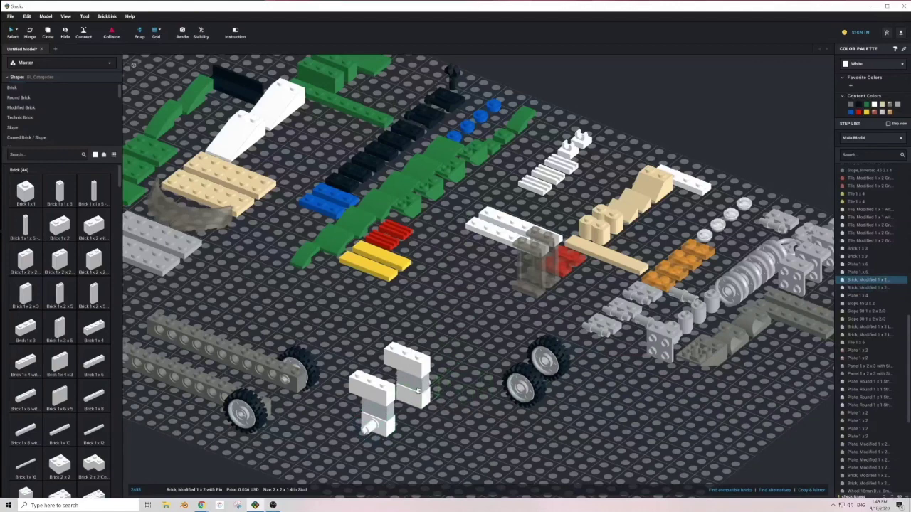
Mount the remaining two tired wheels on the outward pins of the white 1 x 2 bricks.
click(521, 384)
drag(522, 384, 380, 443)
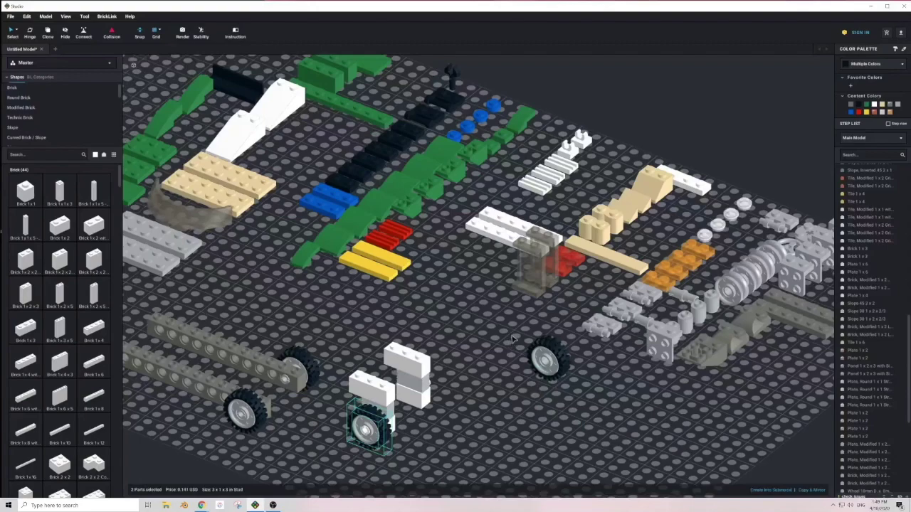
right_drag(514, 342, 231, 284)
middle_drag(283, 268, 400, 313)
drag(381, 329, 400, 305)
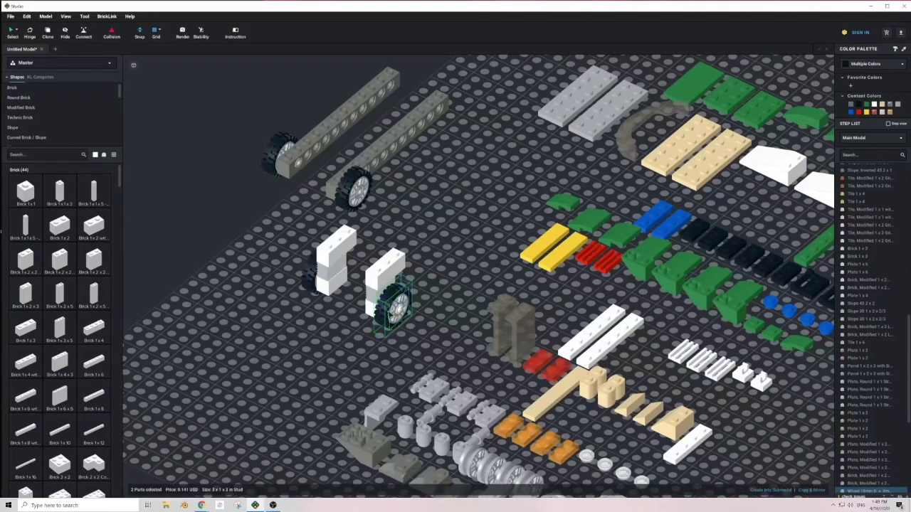
click(339, 335)
right_drag(339, 335, 368, 335)
middle_drag(456, 365, 454, 347)
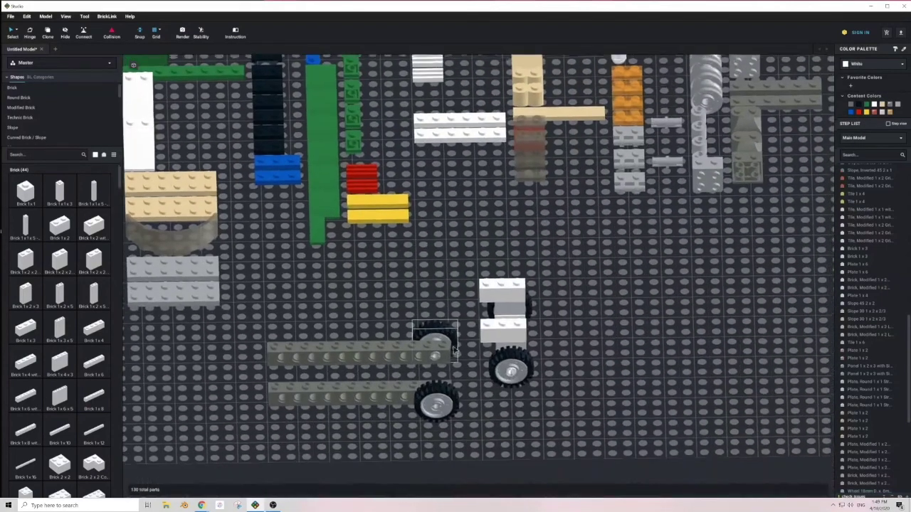
double_click(505, 367)
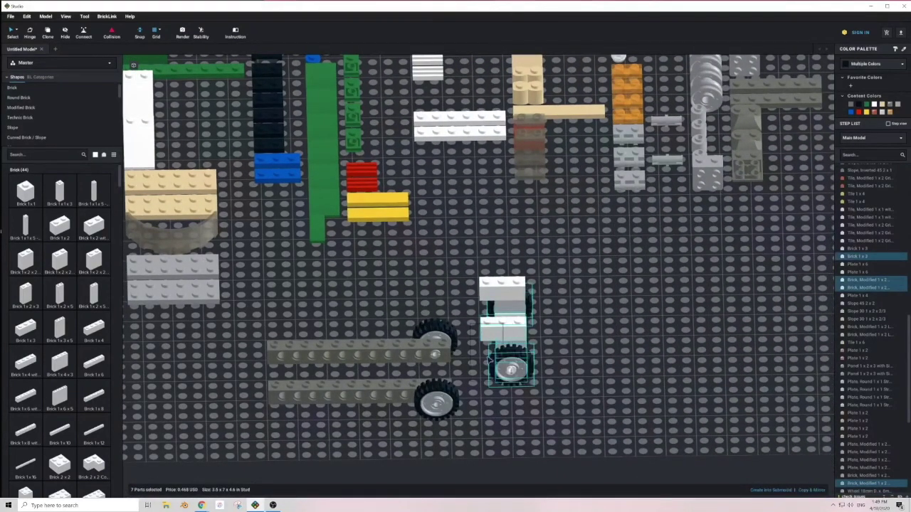
click(466, 347)
click(502, 332)
mouse_move(586, 393)
right_down()
mouse_move(560, 390)
mouse_move(580, 384)
right_up()
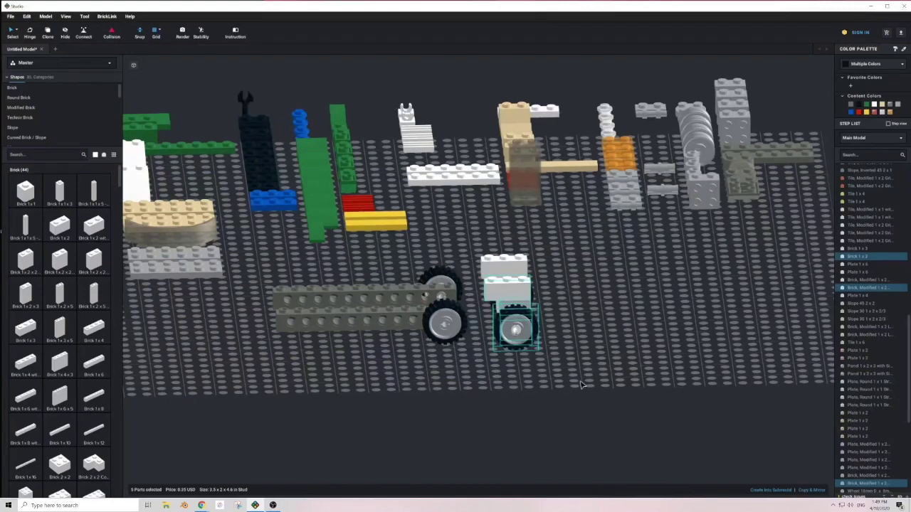
click(559, 310)
right_drag(414, 315, 392, 326)
drag(174, 280, 377, 417)
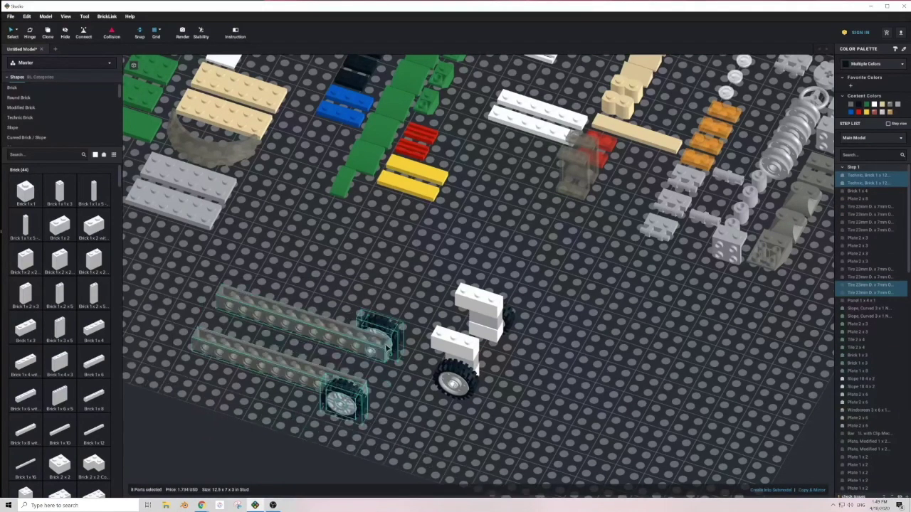
click(402, 377)
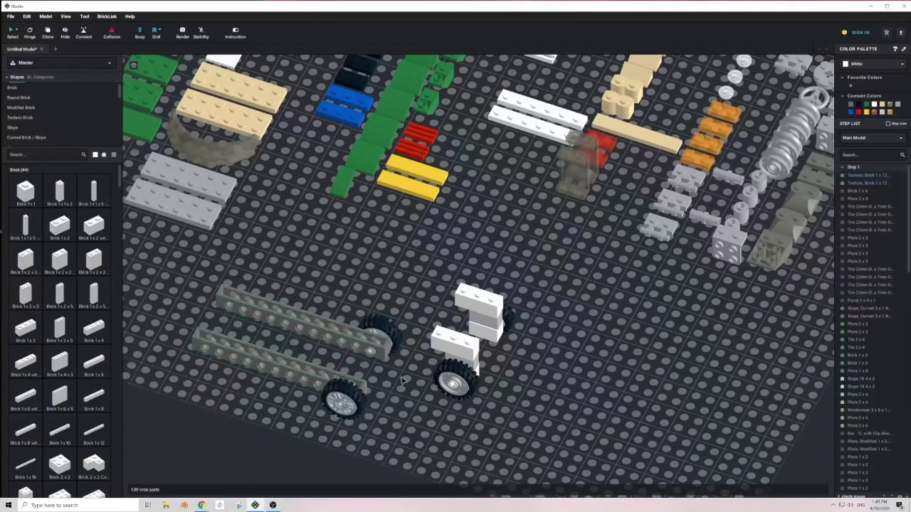
Try to mount the nearer wheel support assembly on the nearer Technic 1 x 12 brick and undo the placement.
drag(421, 337, 458, 397)
drag(461, 356, 334, 370)
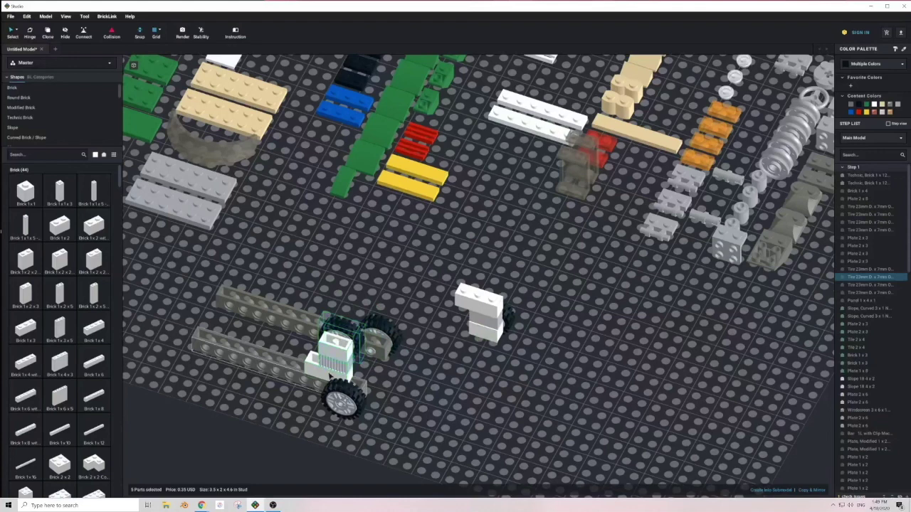
click(418, 388)
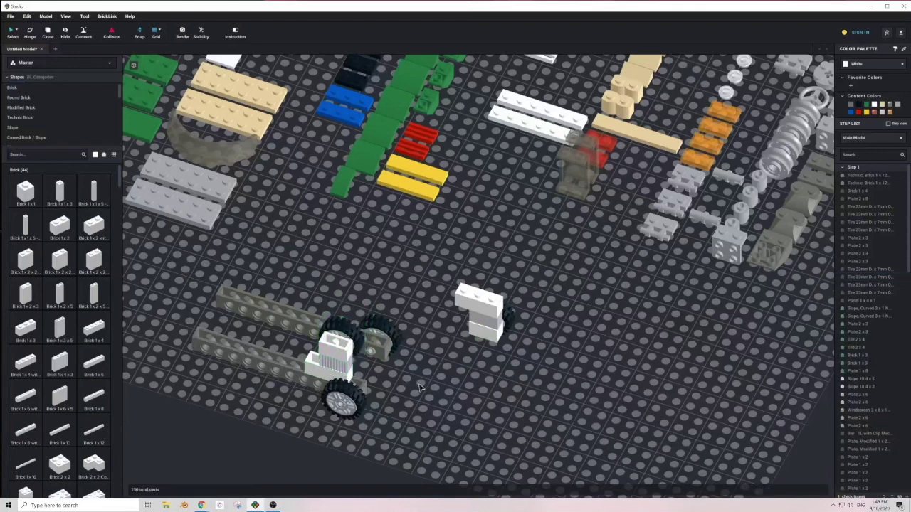
key(ctrl+z)
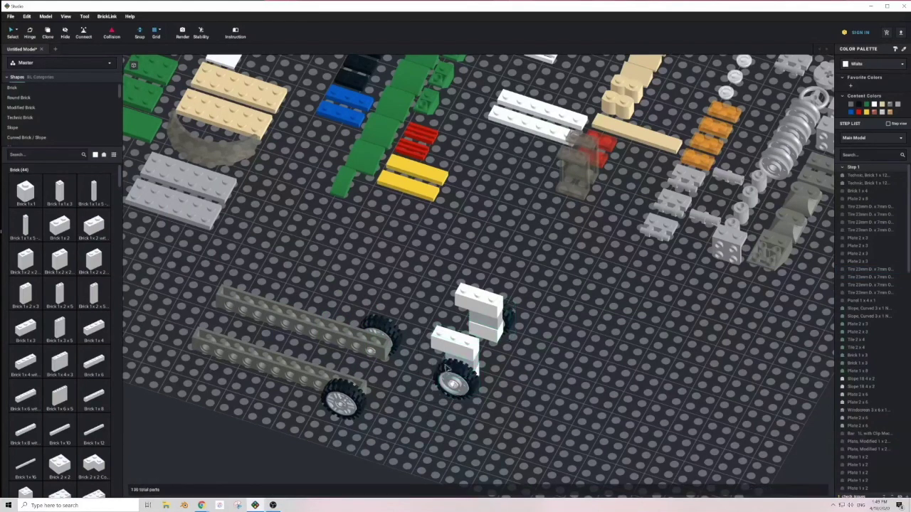
Turn the nearer wheel support assembly upside down and mount it on the farther Technic 1 x 12 brick with its wheel facing outward.
click(448, 370)
key(Up)
key(Up)
drag(458, 372, 359, 315)
click(446, 276)
Turn the remaining wheel support assembly upside down and mount it on the nearer Technic 1 x 12 brick with its wheel facing outward.
drag(446, 276, 534, 360)
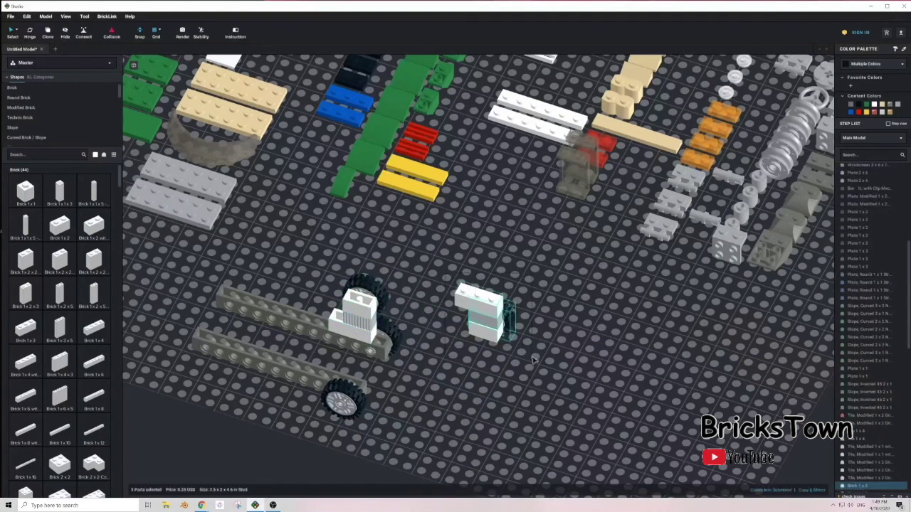
key(Right)
key(Right)
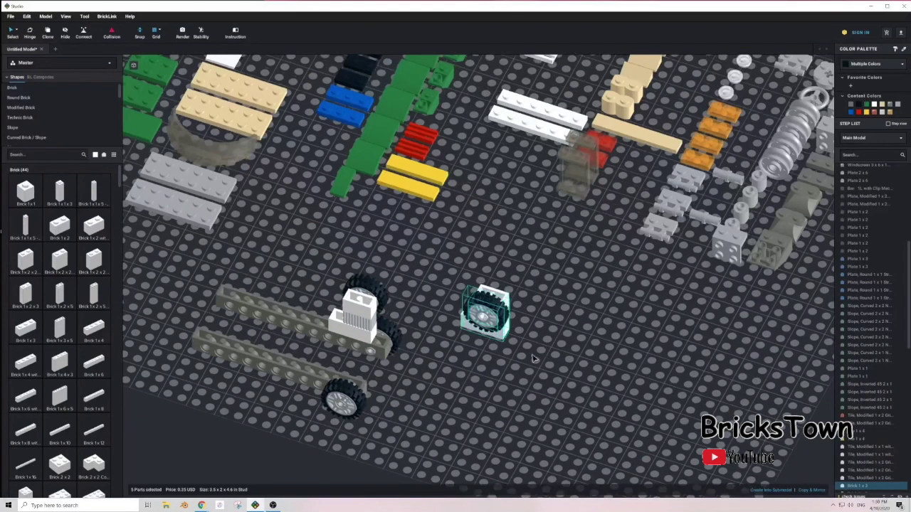
drag(484, 314, 327, 359)
click(436, 356)
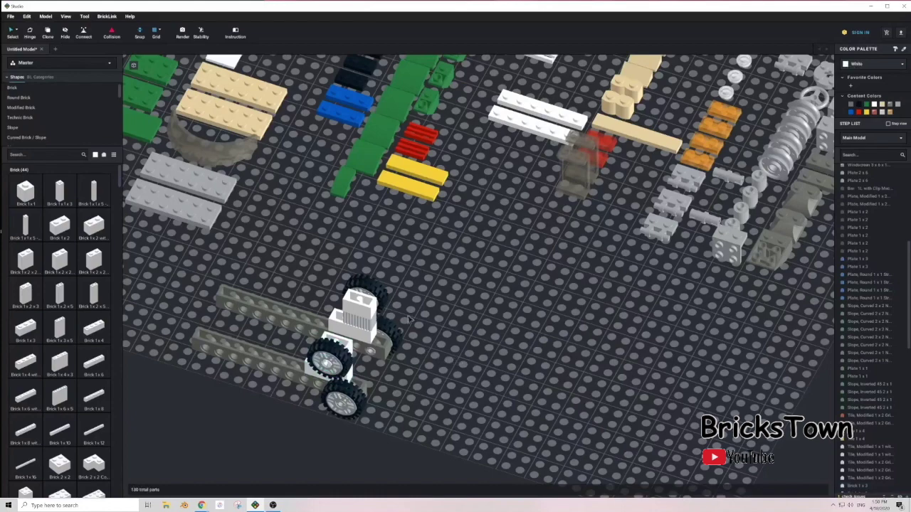
Move one tan 2 x 6 plate to the open area beside the chassis and turn it upside down.
scroll(435, 315, down, 1)
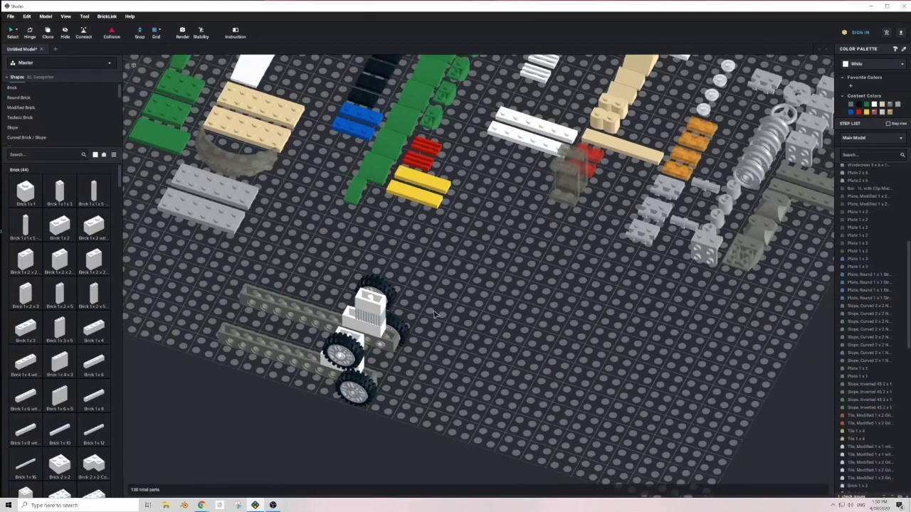
middle_drag(418, 271, 431, 274)
drag(288, 147, 550, 309)
key(Down)
key(Down)
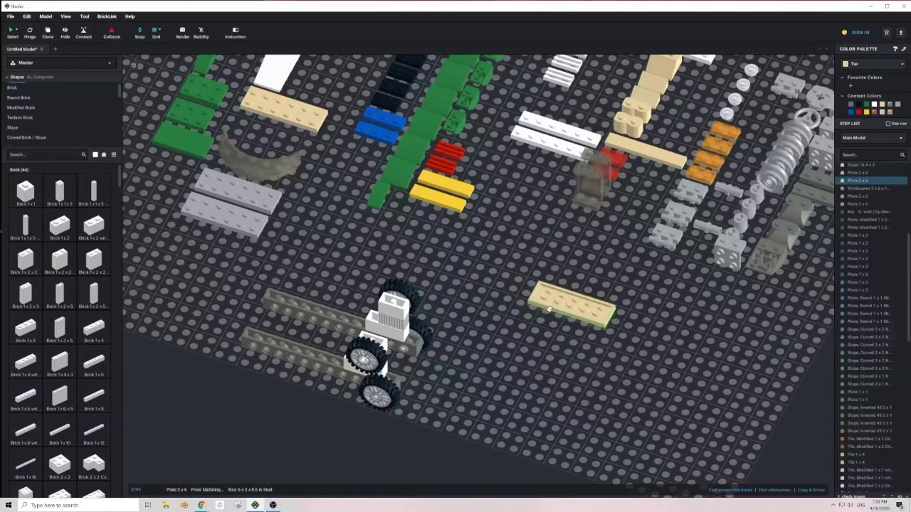
drag(549, 310, 534, 323)
right_drag(491, 291, 449, 289)
drag(276, 133, 295, 128)
right_drag(350, 201, 341, 214)
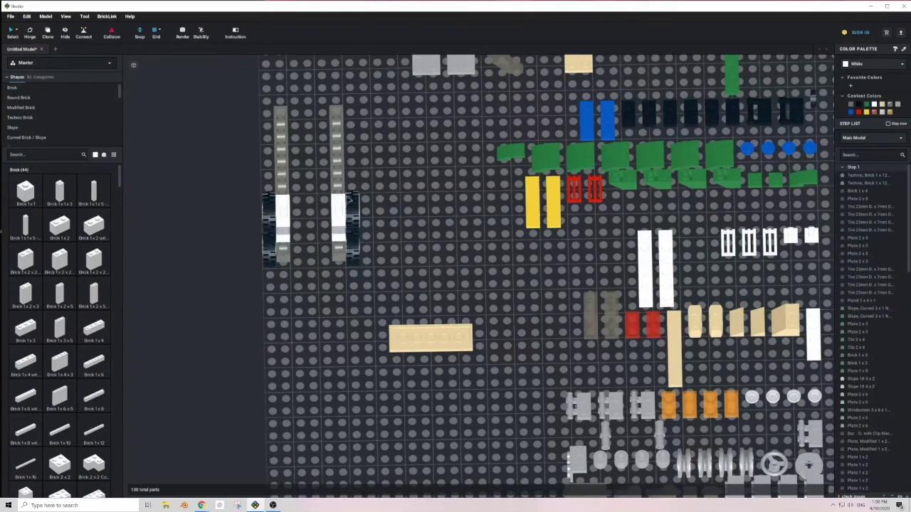
Select one complete Technic brick side with its wheels and move it outward to widen the gap between the two sides.
middle_drag(333, 123, 361, 172)
click(361, 173)
shift+click(377, 274)
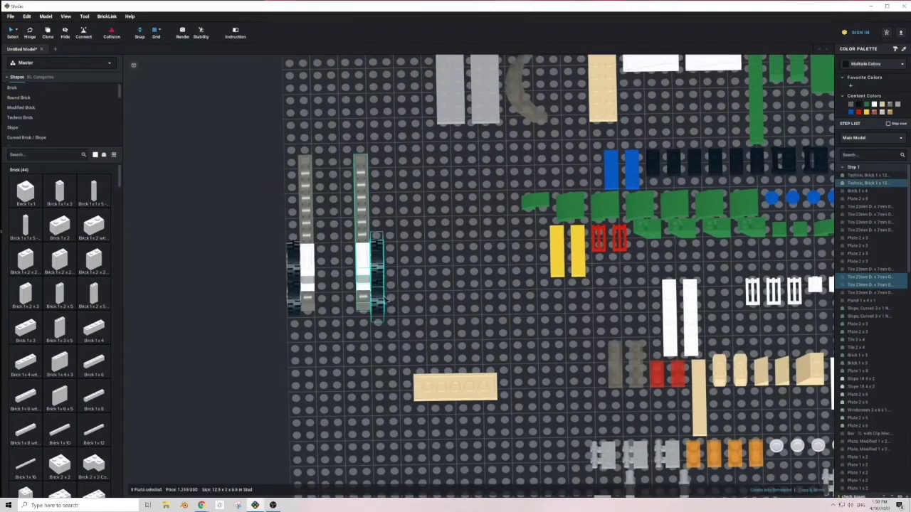
drag(366, 264, 441, 269)
click(383, 324)
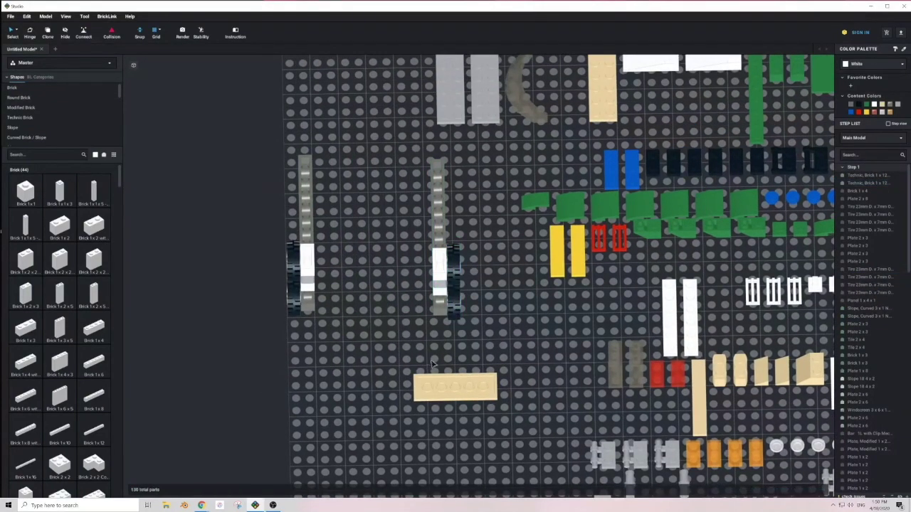
Attach one end of the flipped tan 2 x 6 plate to the stationary Technic brick, directly beside its white wheel support.
right_drag(382, 348, 463, 368)
drag(515, 380, 334, 323)
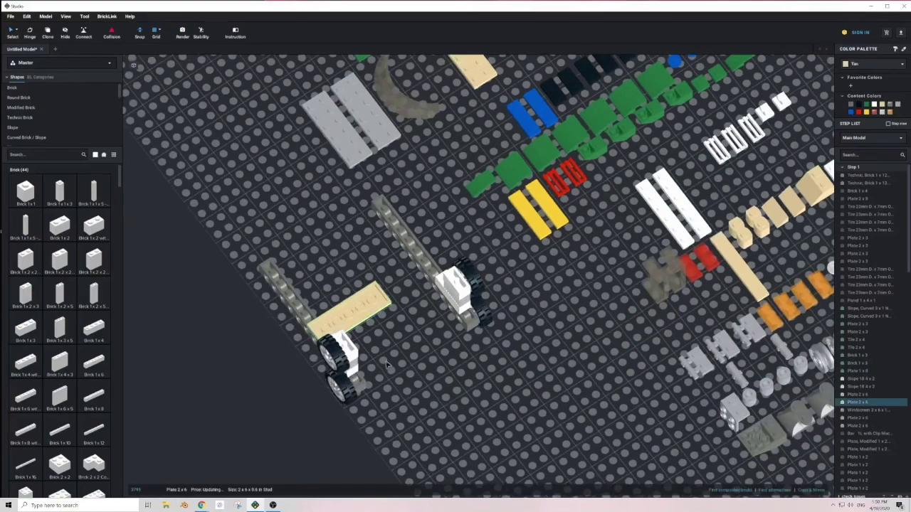
right_drag(389, 366, 456, 235)
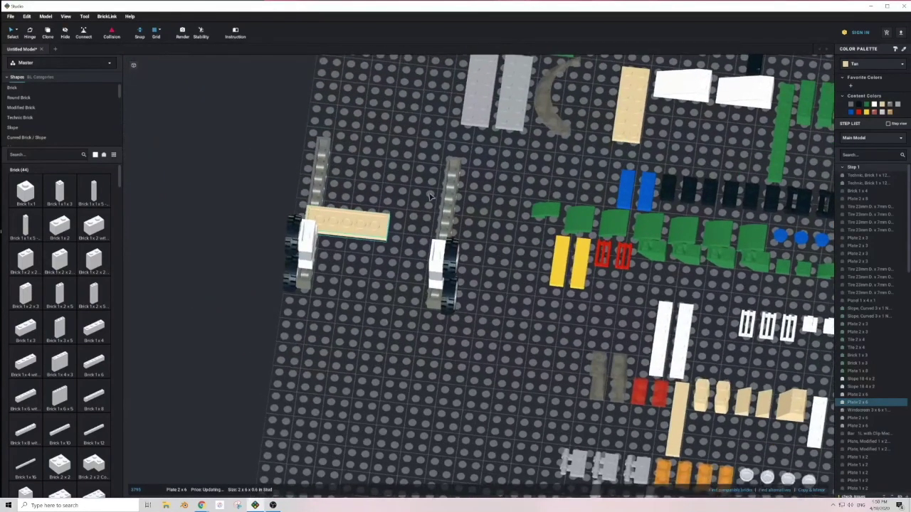
Move the separated wheeled side back against the free end of the tan plate so the plate bridges both Technic bricks.
click(462, 233)
click(456, 235)
right_drag(498, 281, 480, 275)
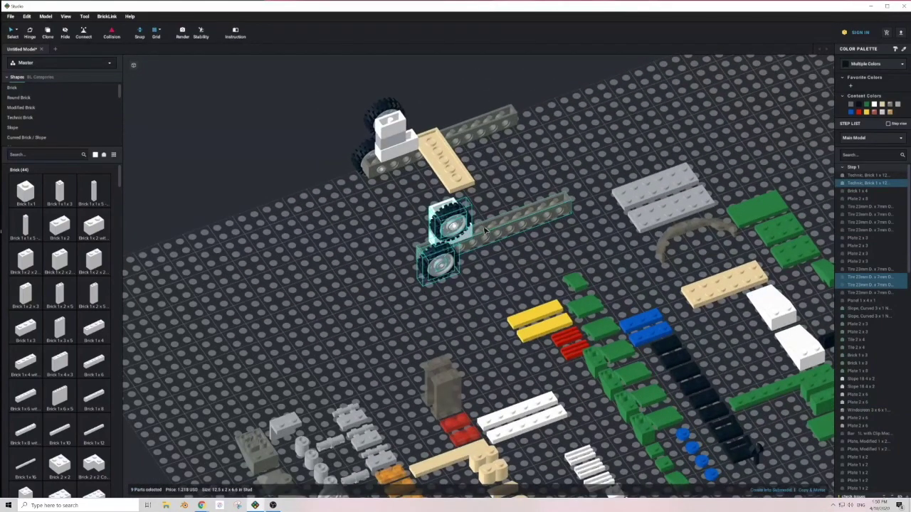
drag(485, 232, 482, 190)
click(483, 240)
Lay the second tan 2 x 6 plate across both Technic bricks, parallel to the first plate with a gap between them.
mouse_move(420, 249)
right_down()
mouse_move(378, 255)
mouse_move(434, 249)
right_up()
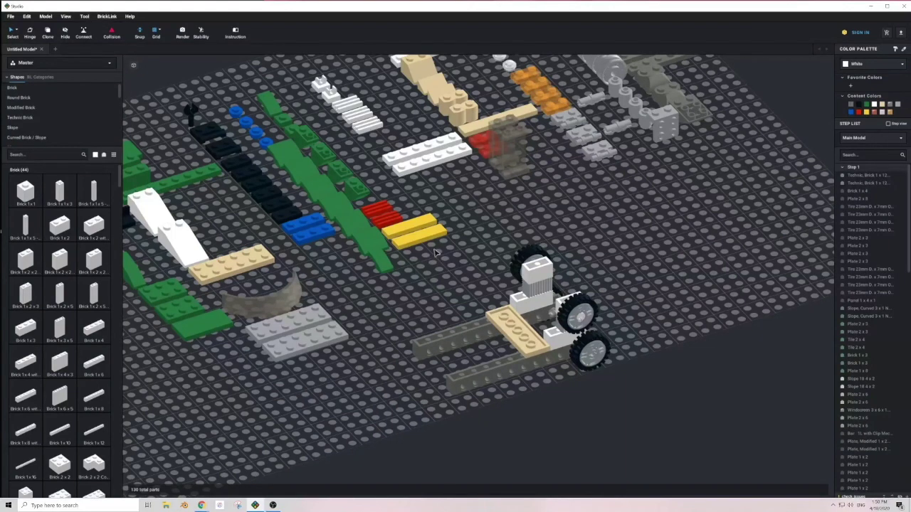
drag(245, 260, 474, 351)
click(641, 270)
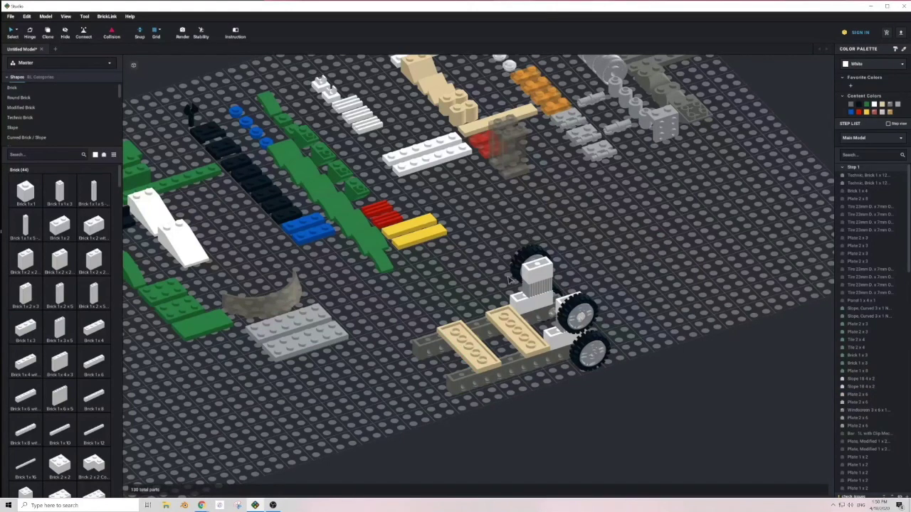
Rotate a green inverted slope 45 2 x 1 upside down and place it between the tan plates on the farther Technic brick.
drag(359, 190, 567, 223)
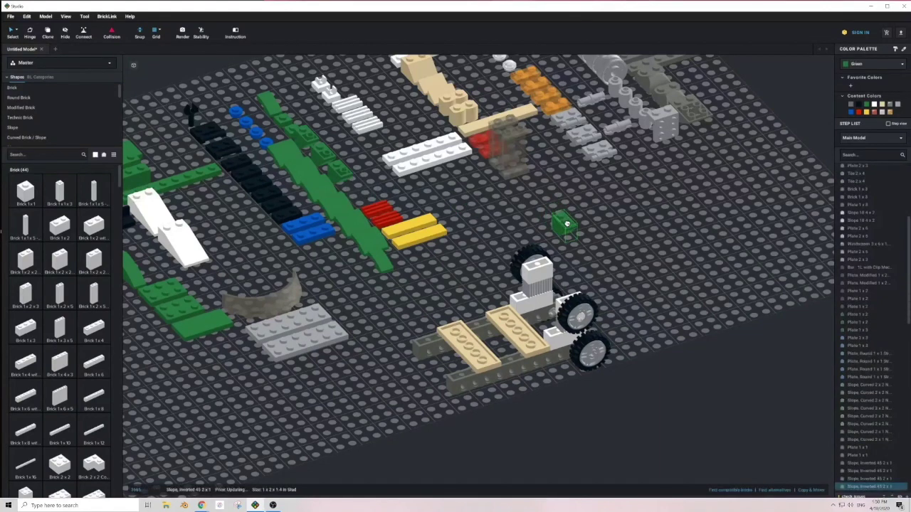
key(Right)
key(Right)
key(Up)
key(Up)
key(Up)
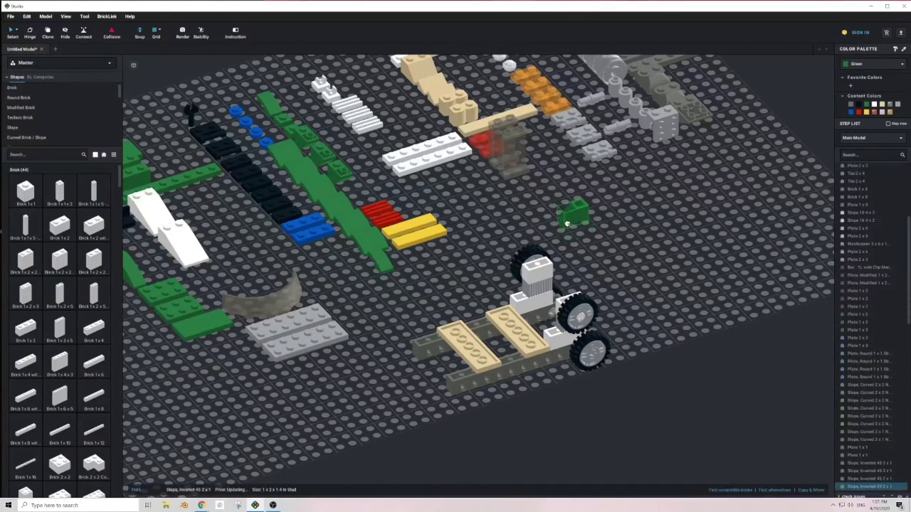
drag(567, 224, 481, 320)
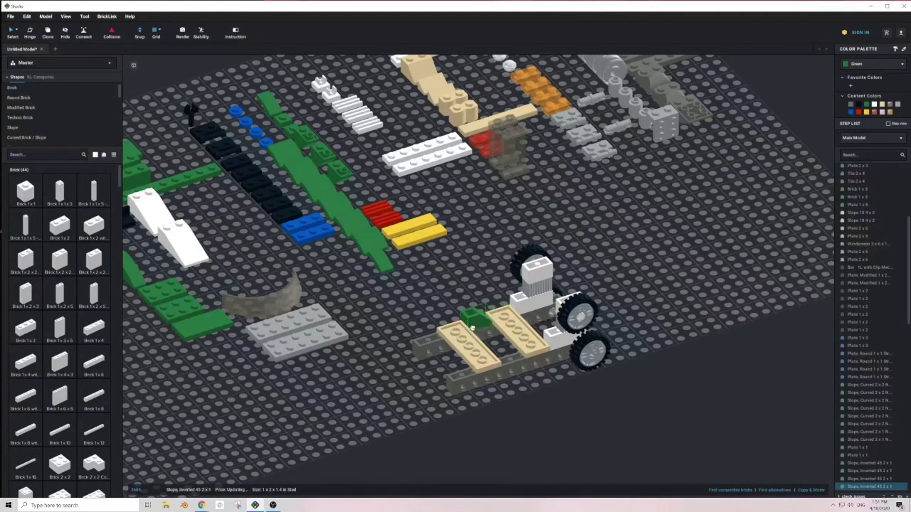
Rotate another green inverted slope 45 2 x 1 upside down and place it between the tan plates on the nearer Technic brick.
drag(344, 172, 566, 229)
key(Right)
key(Right)
key(Right)
key(Right)
key(Right)
key(Down)
key(Down)
drag(566, 229, 510, 327)
click(511, 327)
click(626, 281)
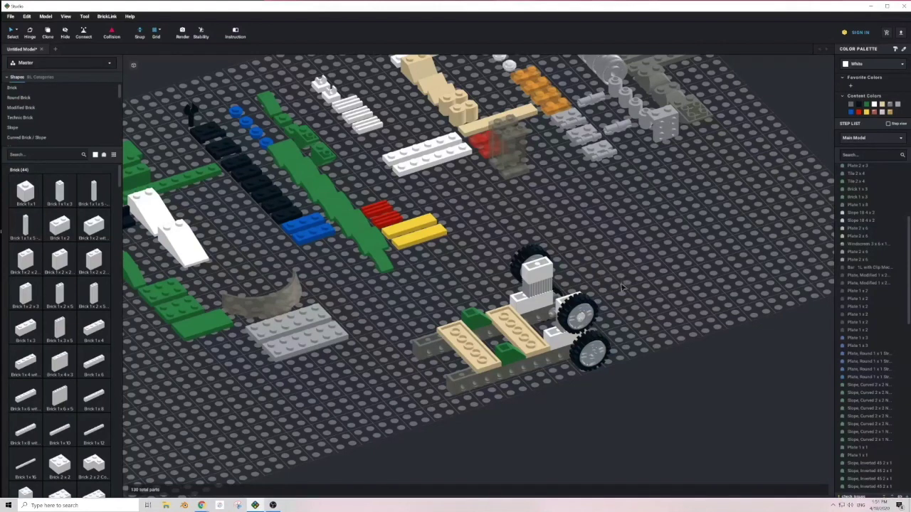
Place the remaining two green inverted slopes 45 2 x 1 on the wheel-less ends of both Technic bricks.
drag(329, 161, 432, 338)
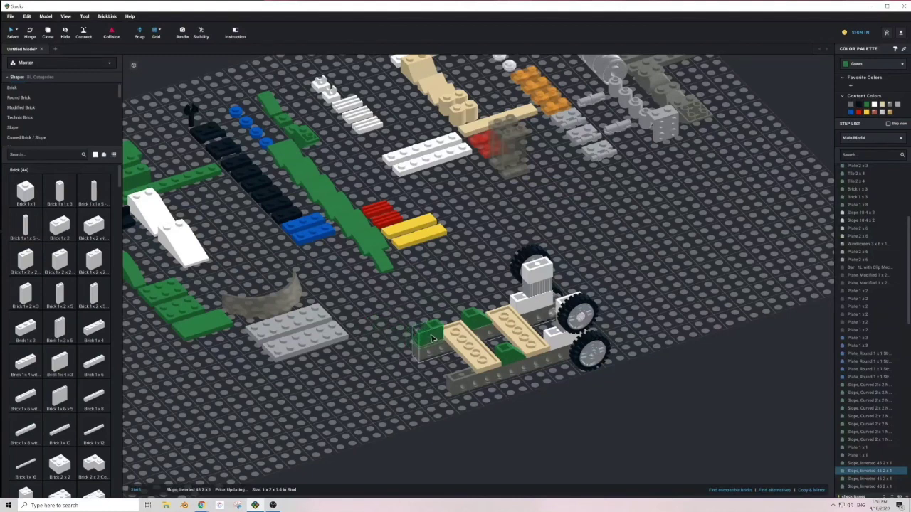
drag(306, 140, 466, 368)
click(418, 381)
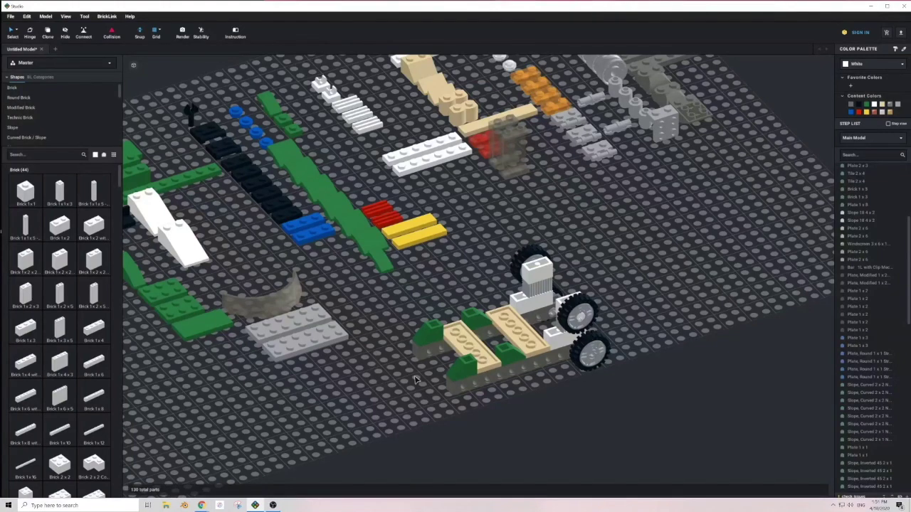
Rotate a black 2 x 3 plate and place it on the tan plate farther from the wheels.
middle_drag(241, 203, 354, 203)
drag(247, 176, 592, 305)
middle_drag(592, 305, 483, 309)
drag(483, 309, 550, 308)
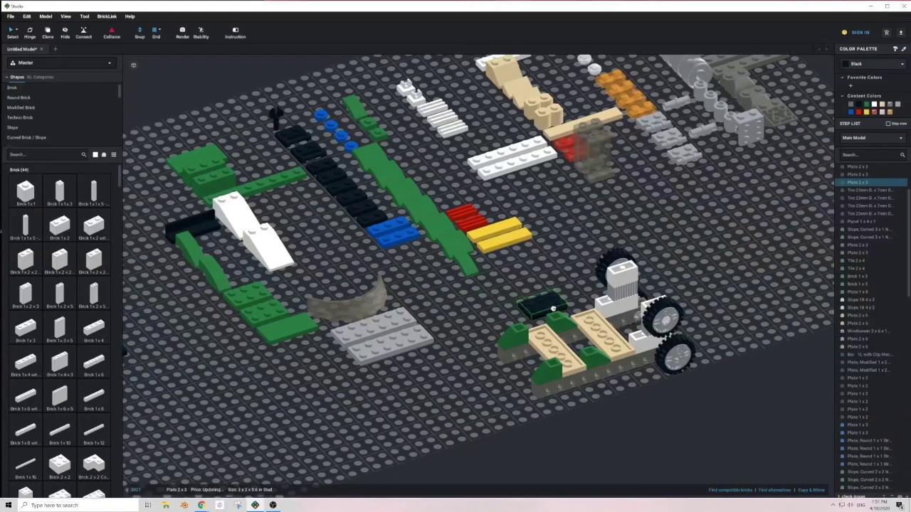
key(Right)
drag(553, 307, 555, 349)
Add a black 1 x 2 plate against the black 2 x 3 plate and blue 1 x 1 round plates at both ends of the row.
middle_drag(442, 311, 516, 349)
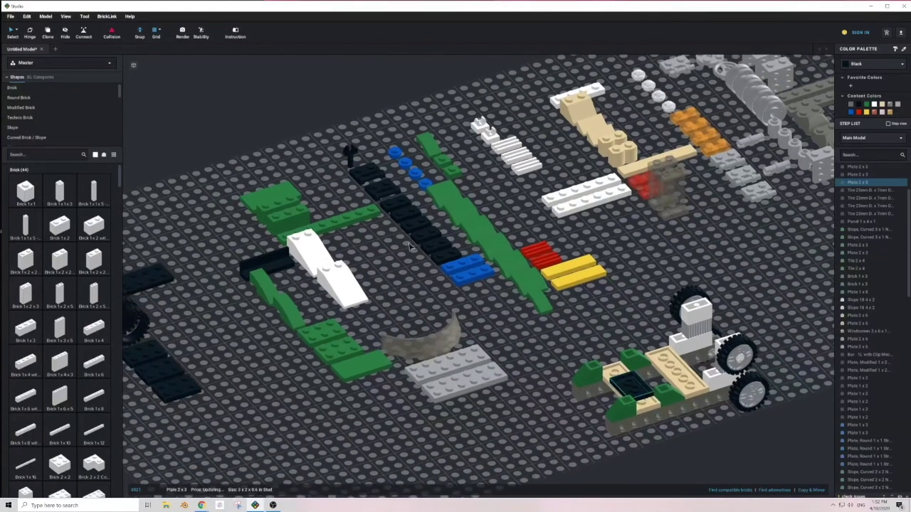
drag(450, 261, 616, 372)
click(548, 342)
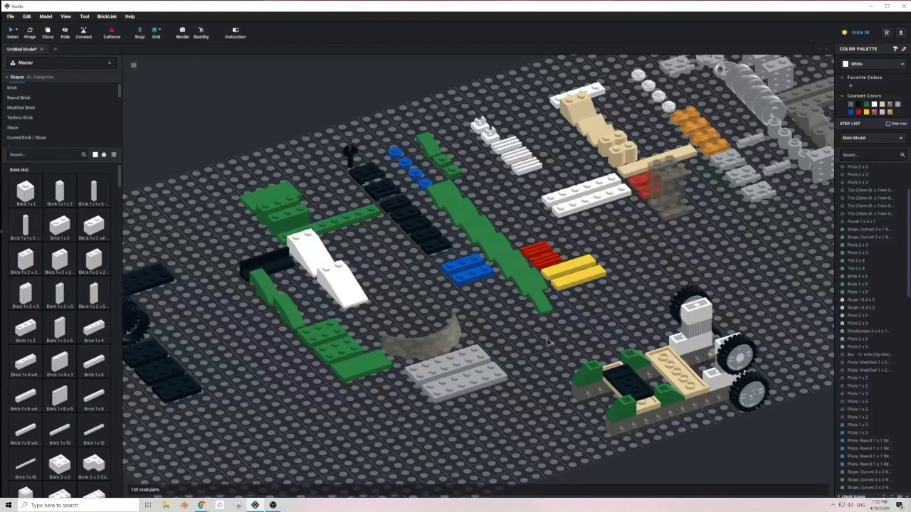
drag(416, 173, 604, 371)
click(540, 349)
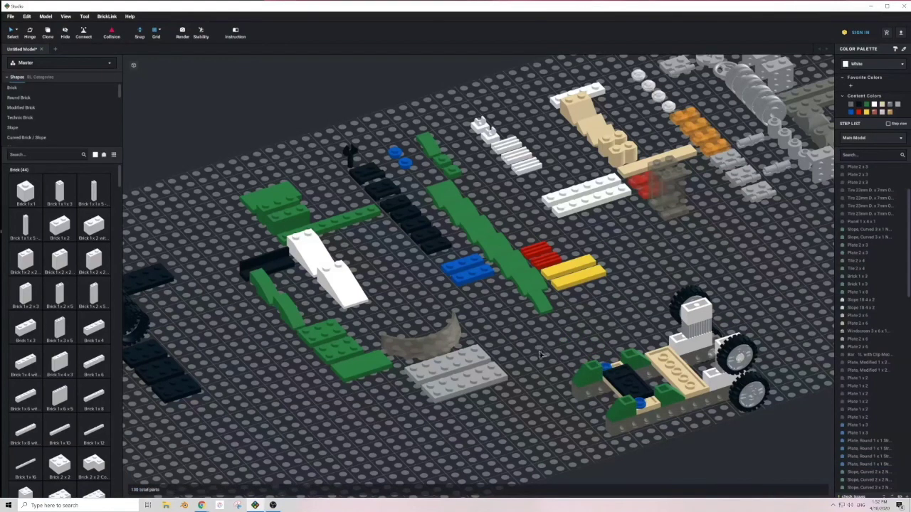
Rotate the two green 1 x 3 bricks and set them end to end over the black and blue plates.
drag(280, 219, 539, 357)
key(Right)
drag(539, 357, 637, 397)
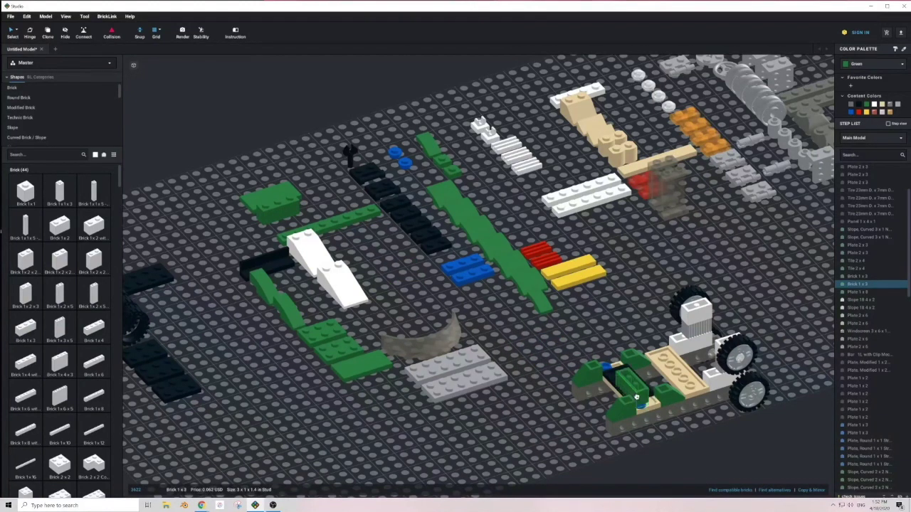
drag(275, 209, 615, 375)
key(Right)
key(Down)
click(557, 348)
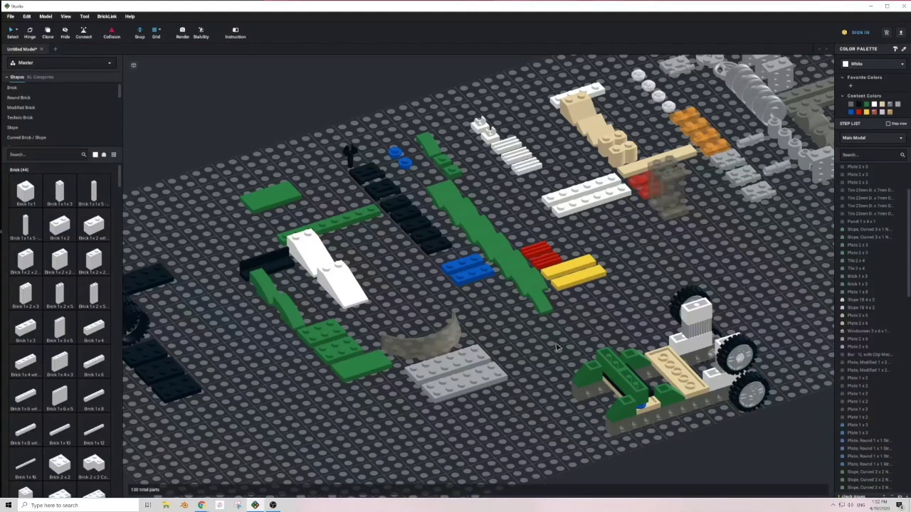
Place a light bluish gray 1 x 1 round brick behind the near end of the green 1 x 3 brick row.
middle_drag(779, 185, 688, 190)
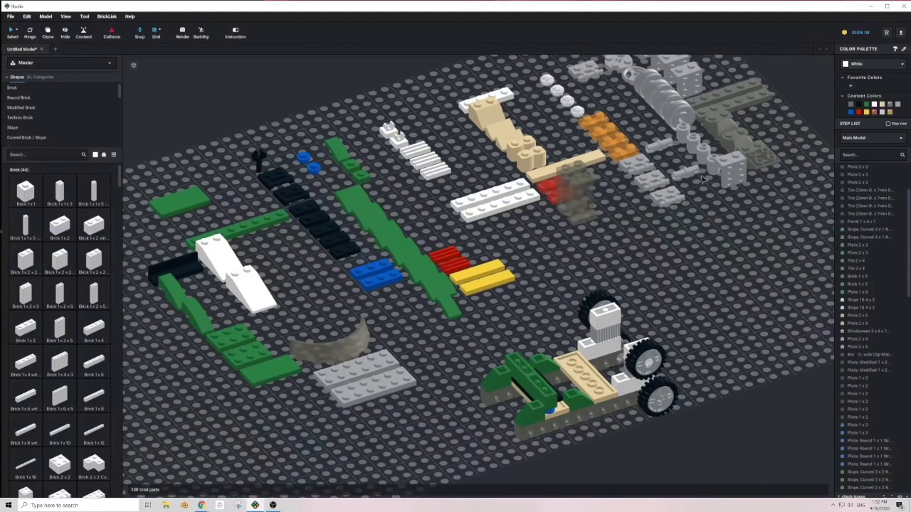
drag(705, 152, 561, 406)
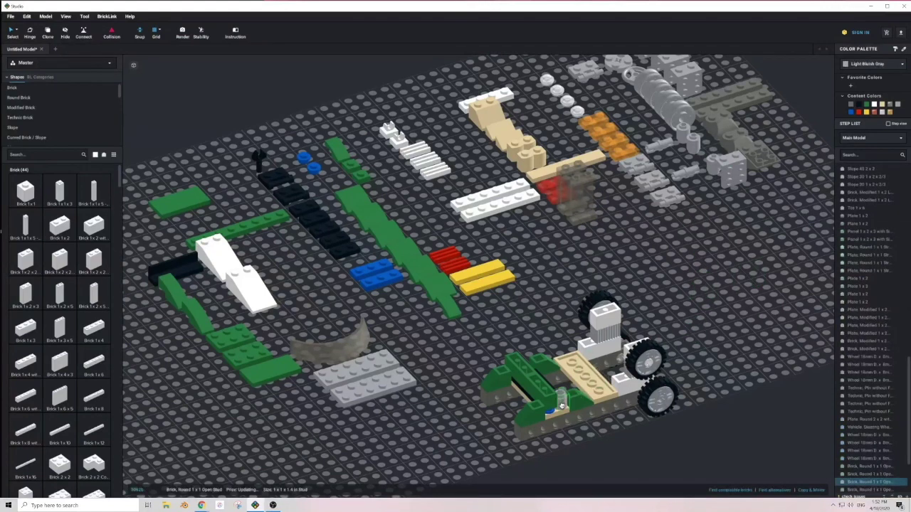
Place a second light bluish gray 1 x 1 round brick behind the far end of the green brick row.
drag(694, 143, 545, 370)
right_drag(545, 370, 526, 372)
drag(525, 372, 374, 352)
mouse_move(323, 377)
right_down()
mouse_move(351, 380)
mouse_move(332, 392)
mouse_move(318, 384)
right_up()
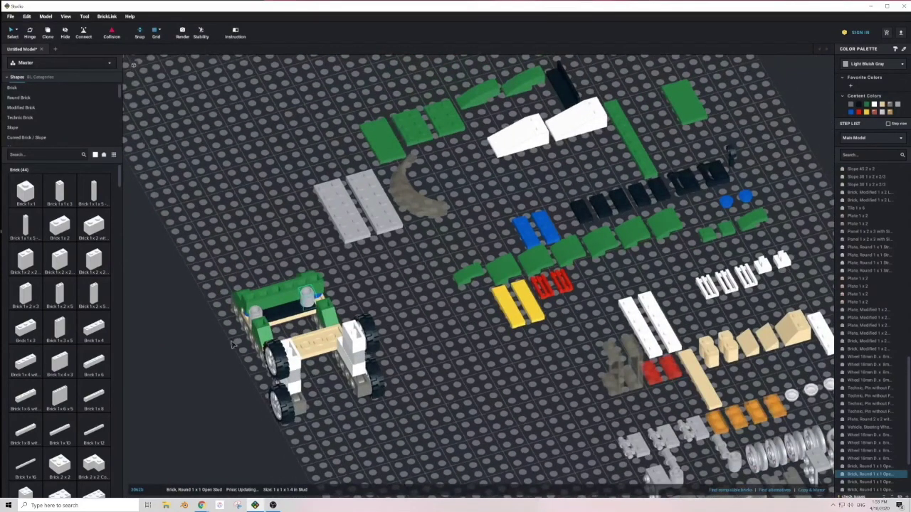
drag(253, 318, 263, 313)
right_drag(229, 296, 256, 299)
right_drag(323, 336, 433, 356)
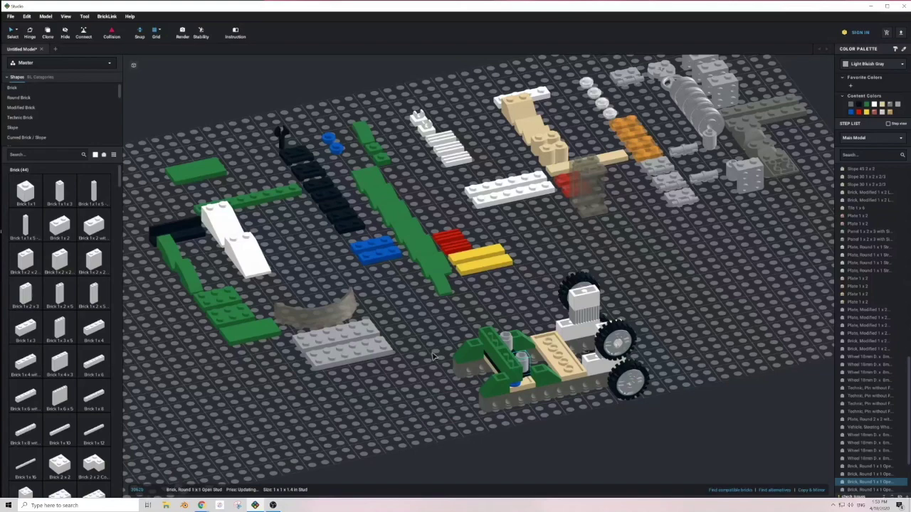
right_drag(492, 298, 479, 300)
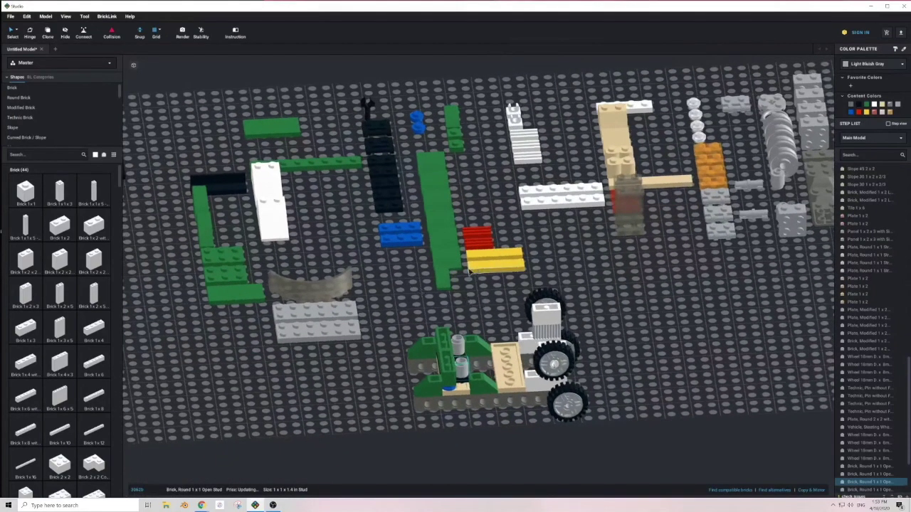
Set out the dark gray 3 x 2 inverted slope, add a rotated trans-orange 1 x 2 plate on its end, and flip the pair over.
middle_drag(493, 267, 409, 269)
drag(711, 219, 585, 331)
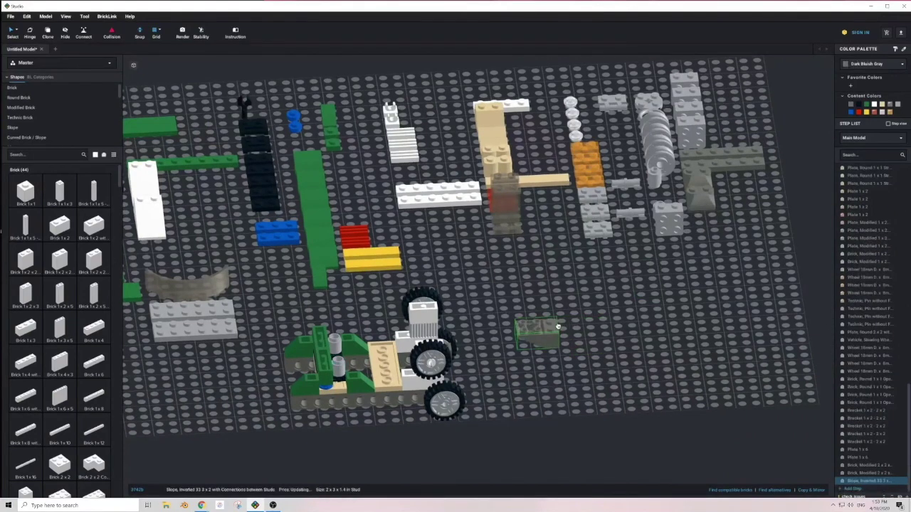
click(559, 325)
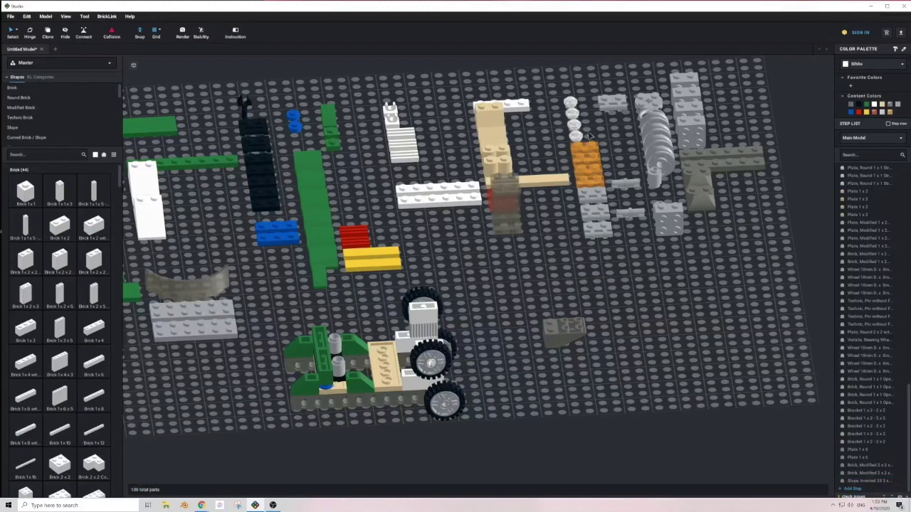
drag(585, 158, 582, 324)
key(Right)
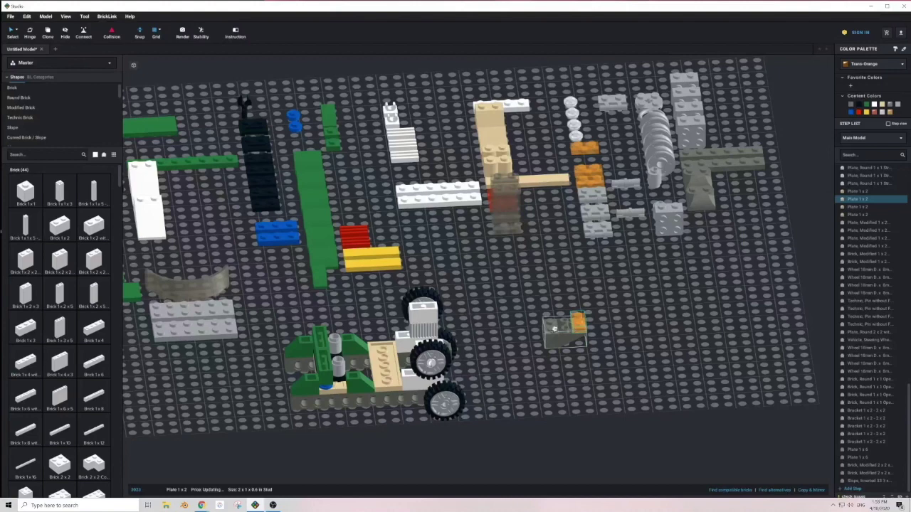
drag(529, 302, 601, 361)
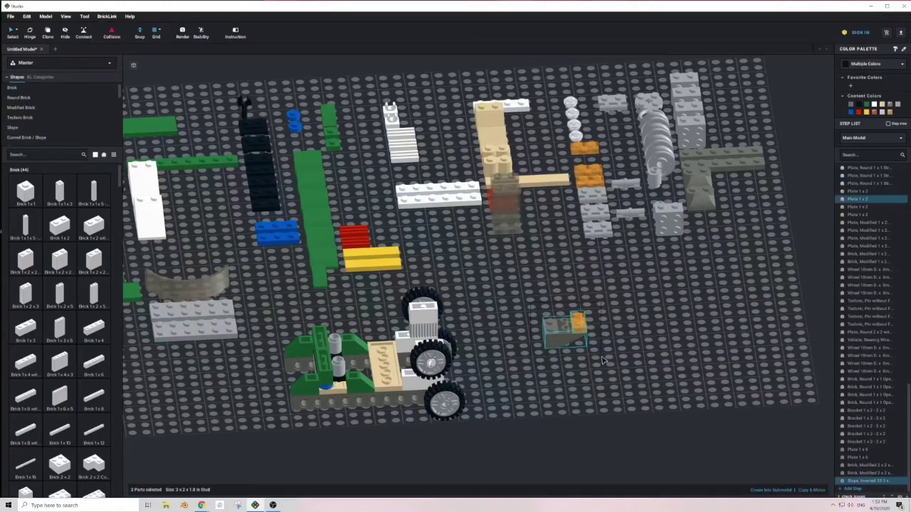
key(Down)
key(Down)
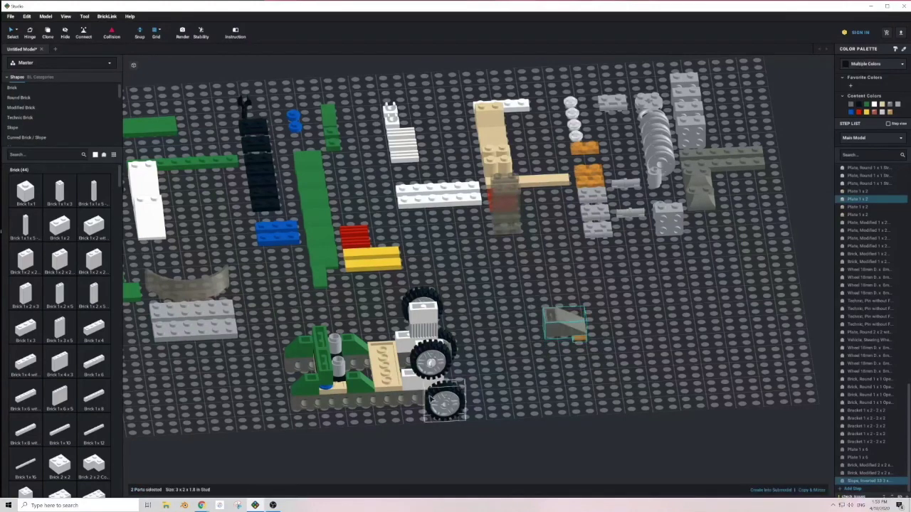
Place the flipped slope and orange plate assembly between the chassis sides, behind the green brick row.
right_drag(544, 334, 450, 333)
middle_drag(450, 333, 459, 334)
drag(538, 368, 315, 308)
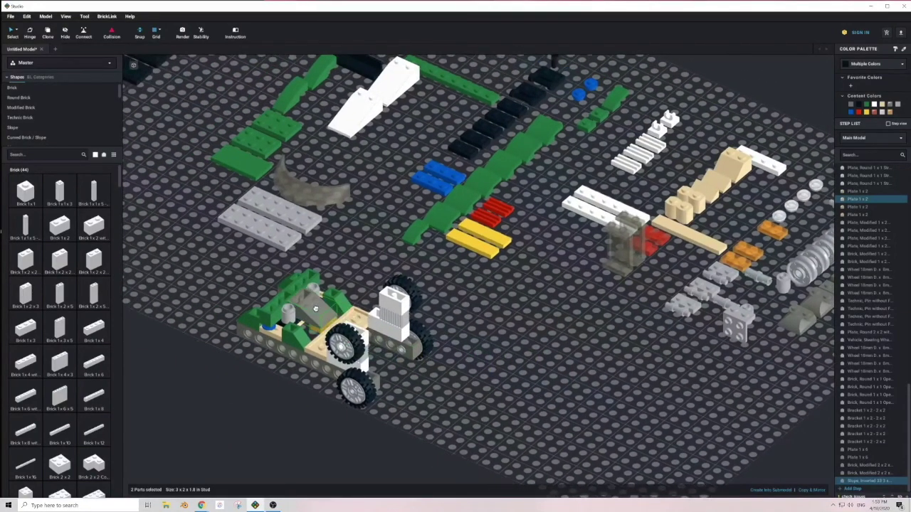
click(469, 348)
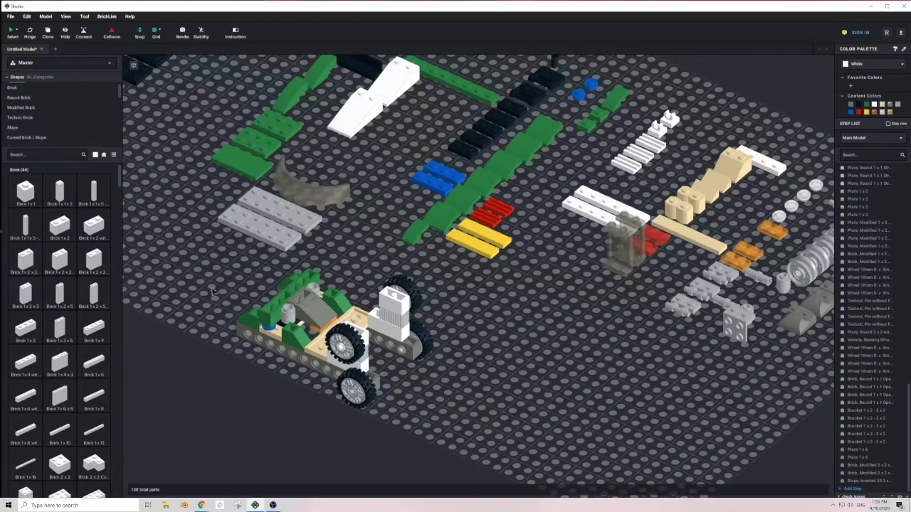
Select the whole vehicle and flip it so the dark gray beams face up.
drag(224, 279, 435, 409)
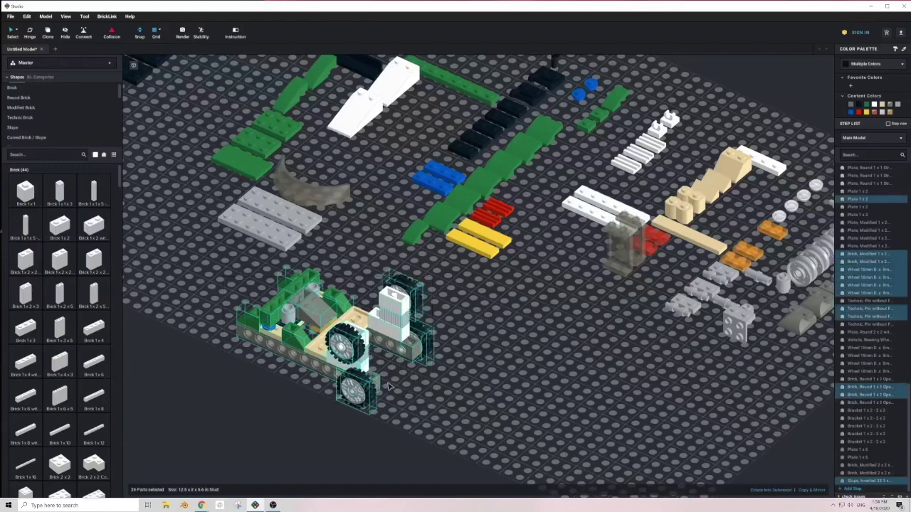
key(Up)
key(Up)
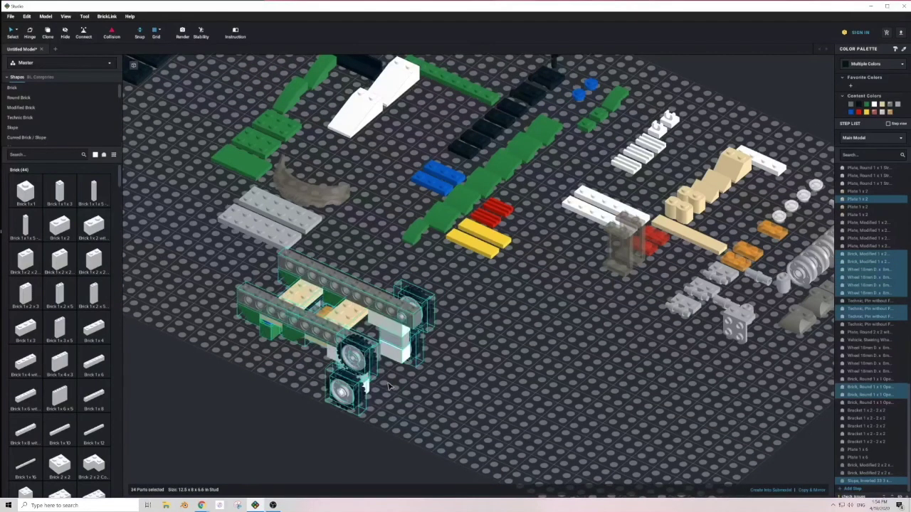
click(461, 407)
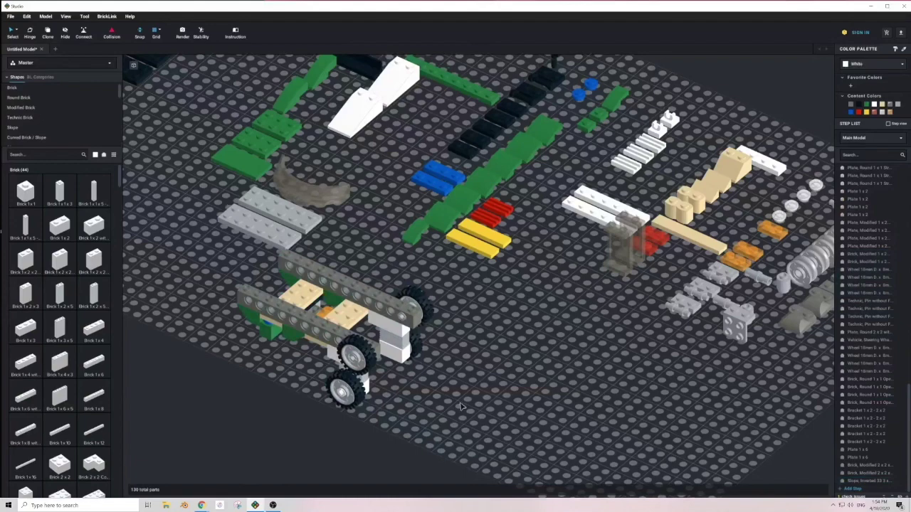
Place the two dark bluish gray 2 x 2 x 2/3 curved-slope bricks side by side between the beams, ahead of the tan plate.
middle_drag(599, 303, 503, 320)
middle_drag(349, 235, 434, 254)
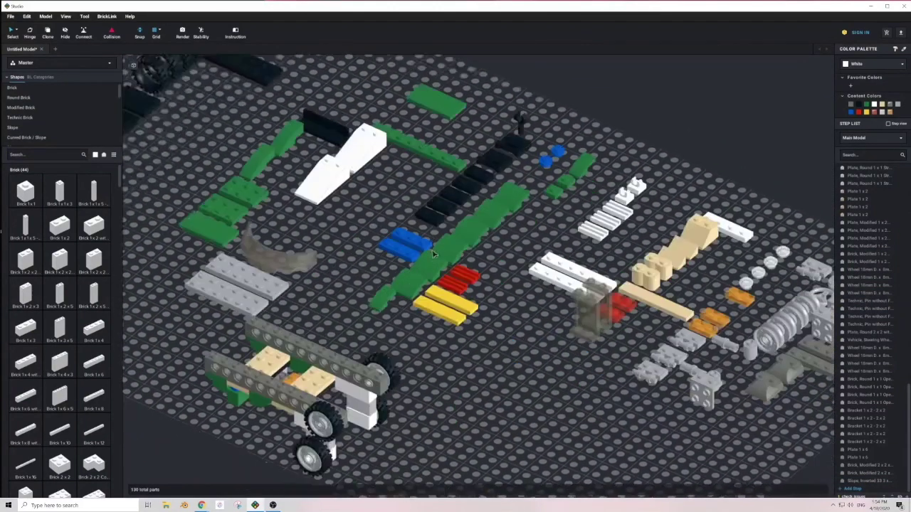
key(Right)
key(Right)
key(Right)
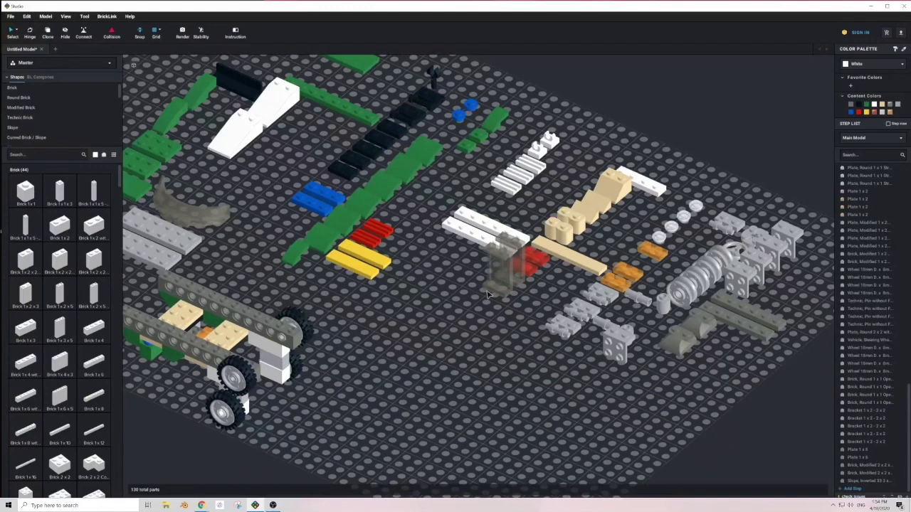
drag(682, 334, 349, 313)
middle_drag(349, 312, 386, 323)
right_drag(386, 322, 364, 326)
drag(364, 327, 225, 230)
drag(683, 462, 433, 352)
middle_drag(434, 352, 491, 374)
drag(491, 374, 352, 276)
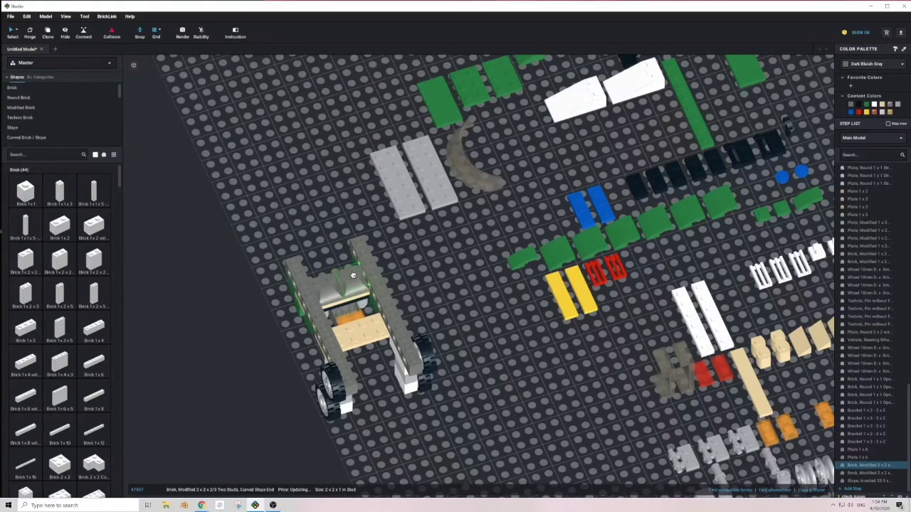
click(284, 363)
right_drag(285, 363, 400, 335)
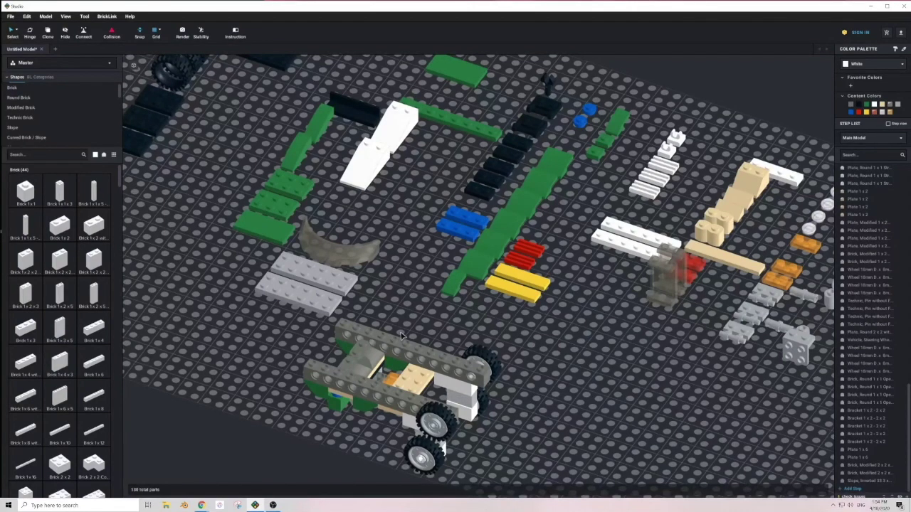
Attach a light bluish gray 1 x 2 - 2 x 2 bracket at the wheel-less end of each beam.
middle_drag(574, 335, 434, 353)
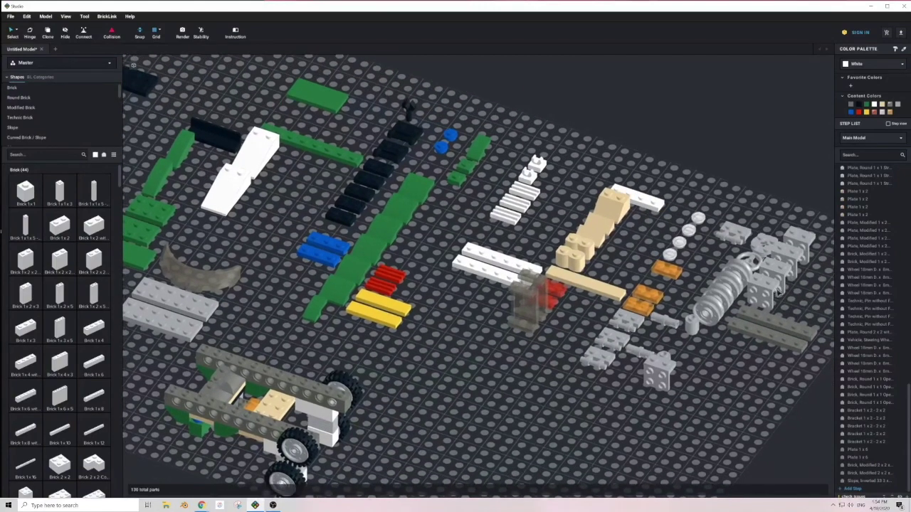
drag(768, 295, 183, 400)
middle_drag(183, 401, 204, 400)
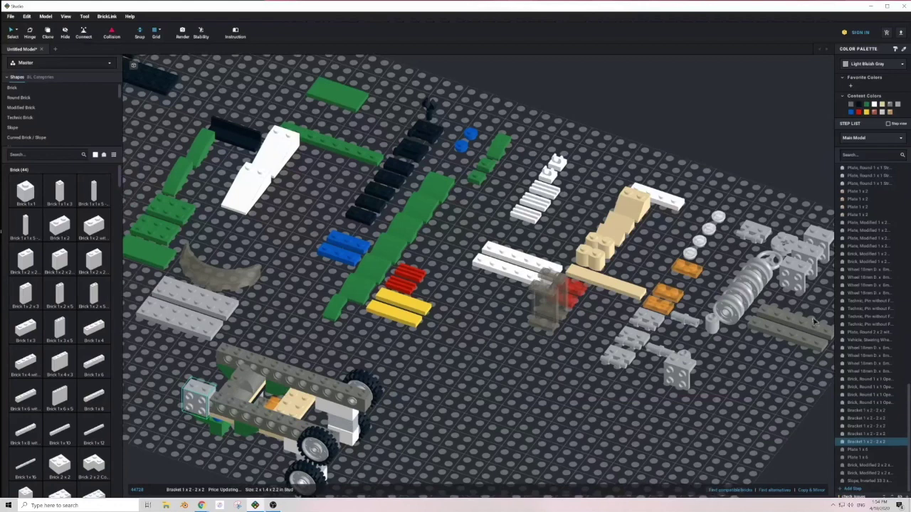
drag(804, 283, 234, 347)
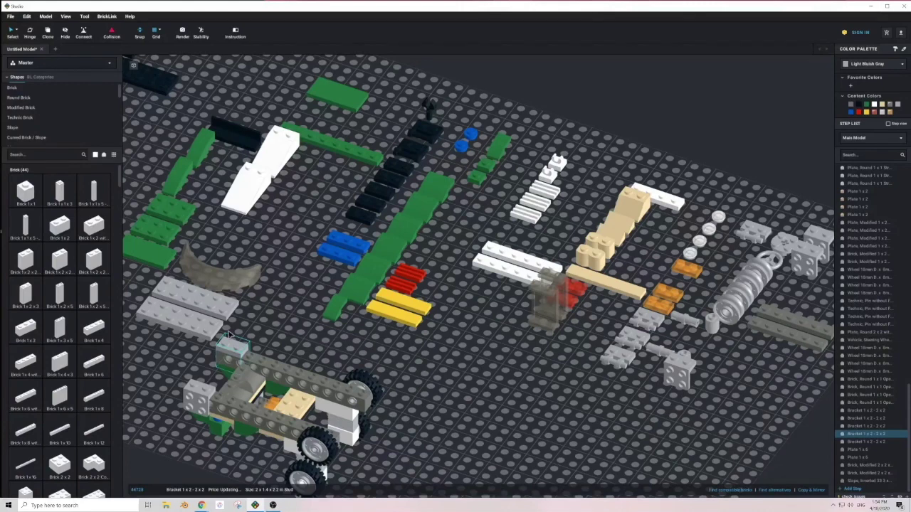
Turn one white 4 x 2 slope upside down on the baseplate and attach a blue 1 x 3 plate to its underside.
drag(246, 191, 483, 423)
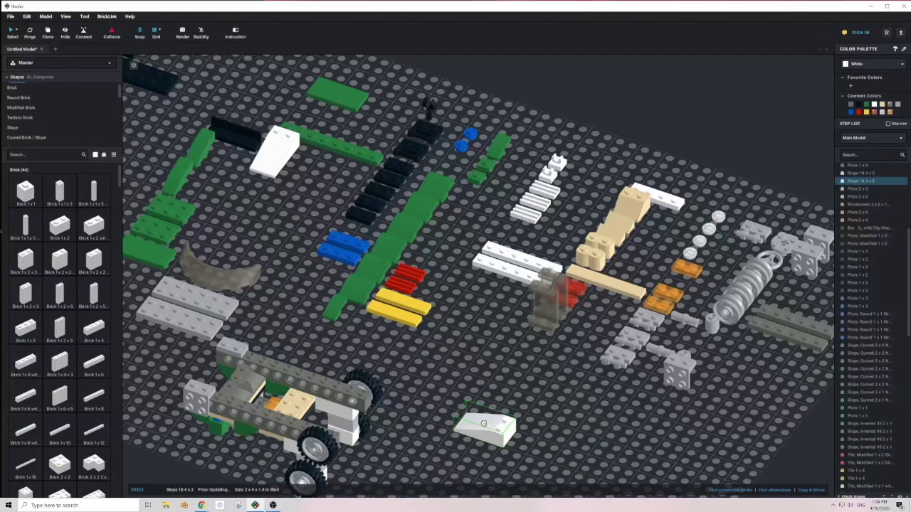
key(Right)
key(Right)
key(Right)
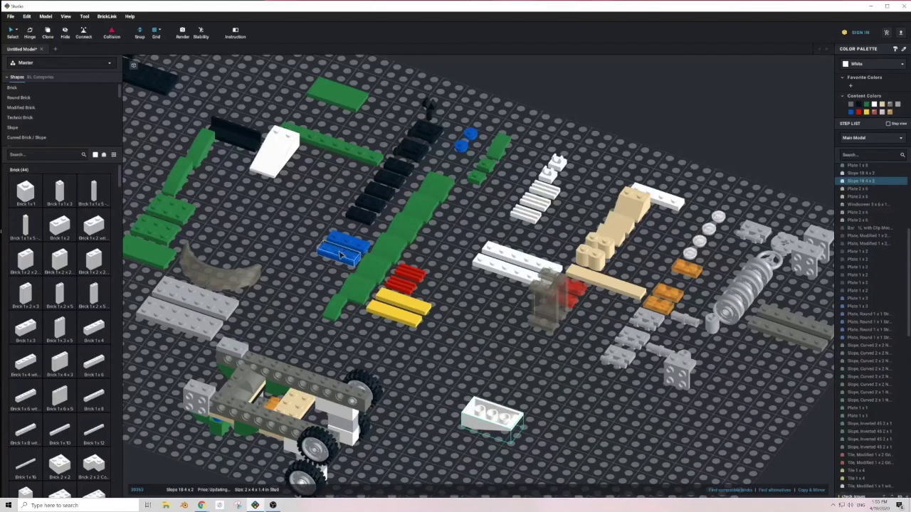
drag(341, 258, 488, 411)
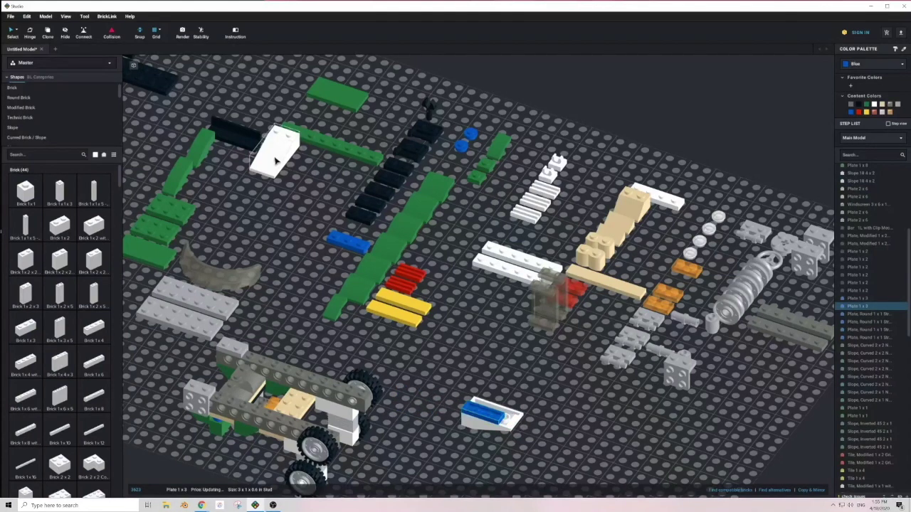
Turn the other white 4 x 2 slope upside down beside the first and attach the remaining blue 1 x 3 plate on its far edge.
drag(276, 158, 525, 367)
key(Right)
key(Down)
key(Down)
key(Right)
key(Right)
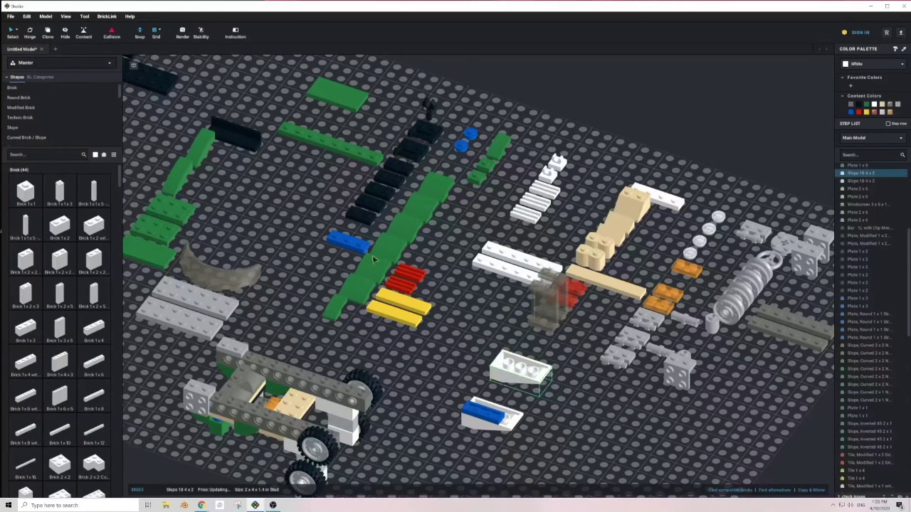
drag(349, 242, 520, 363)
click(457, 358)
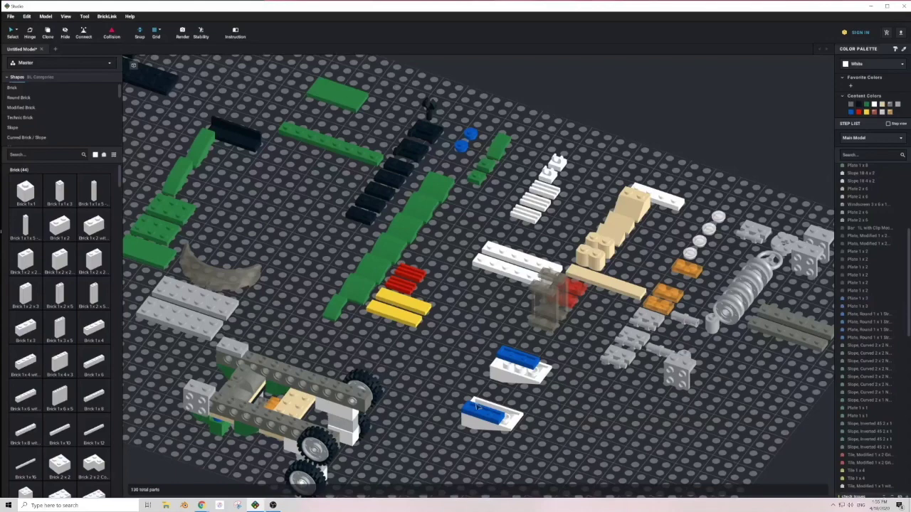
Select both white slope and blue plate assemblies and flip them upright.
drag(448, 392, 515, 448)
drag(453, 348, 550, 445)
key(Up)
key(Up)
click(551, 439)
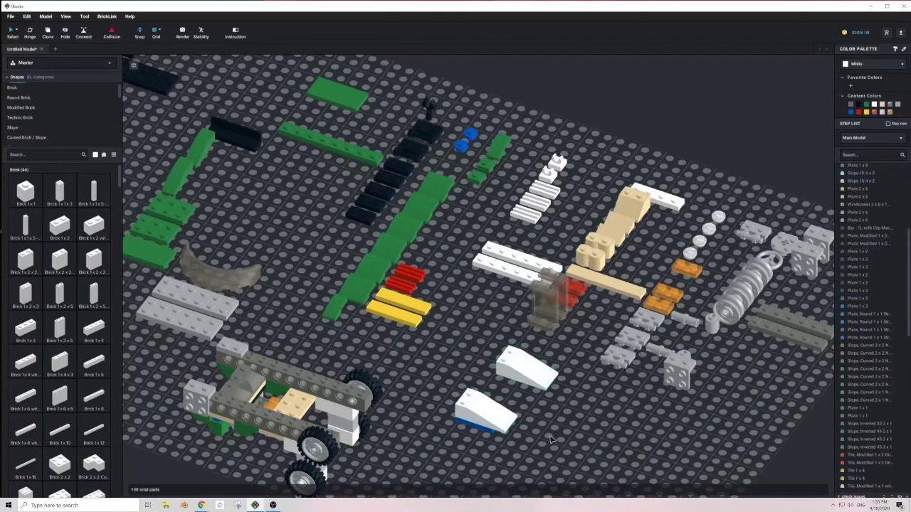
Place one white slope assembly on each dark gray beam, directly behind the brackets.
click(456, 398)
drag(481, 422, 241, 410)
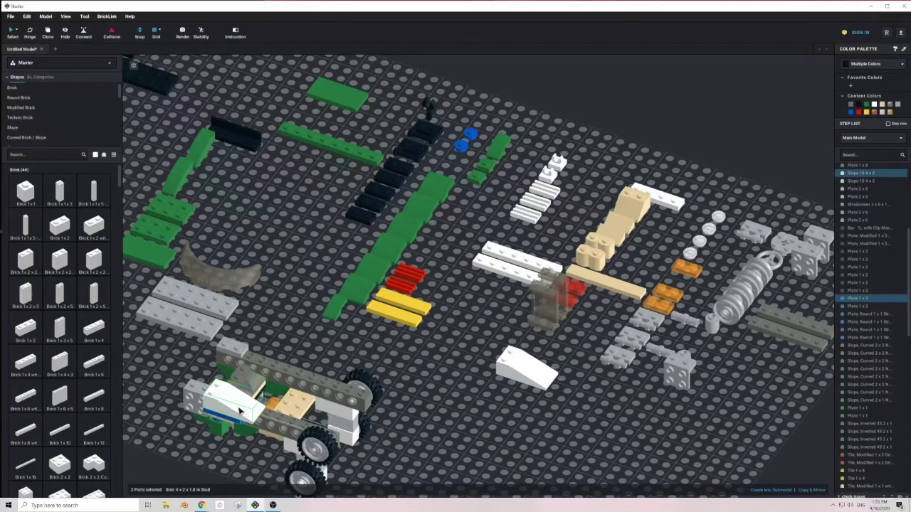
click(526, 374)
right_drag(571, 397, 534, 397)
middle_drag(541, 292, 532, 346)
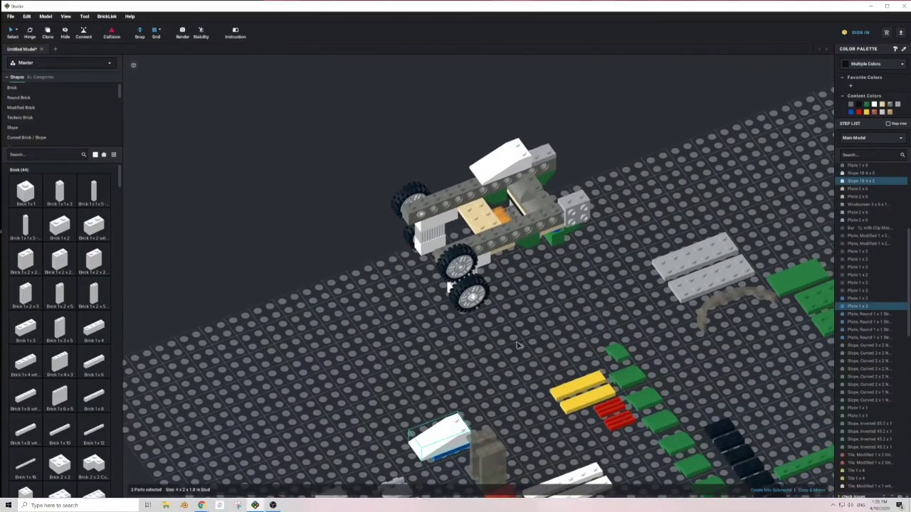
drag(444, 433, 553, 190)
Place a white 1 x 2 grille tile on top of each bracket at the front of the beams.
right_drag(384, 290, 500, 314)
drag(597, 154, 262, 350)
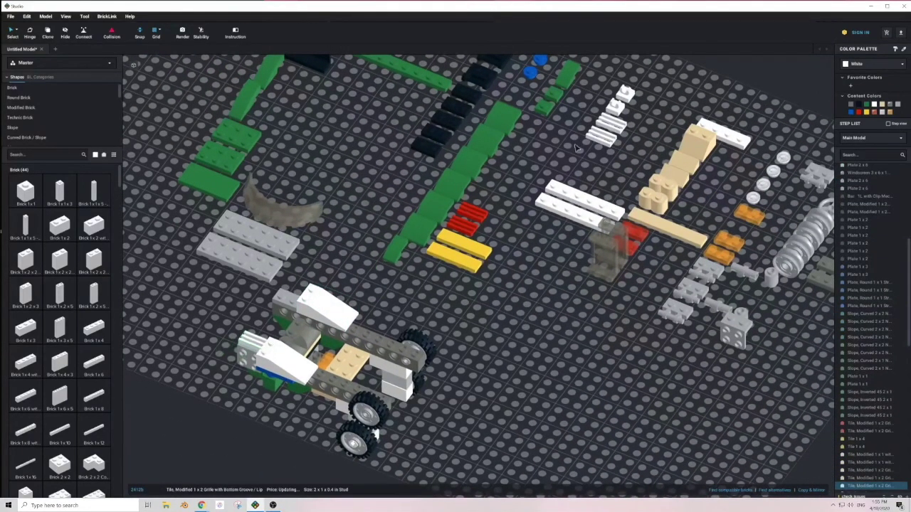
drag(603, 140, 284, 297)
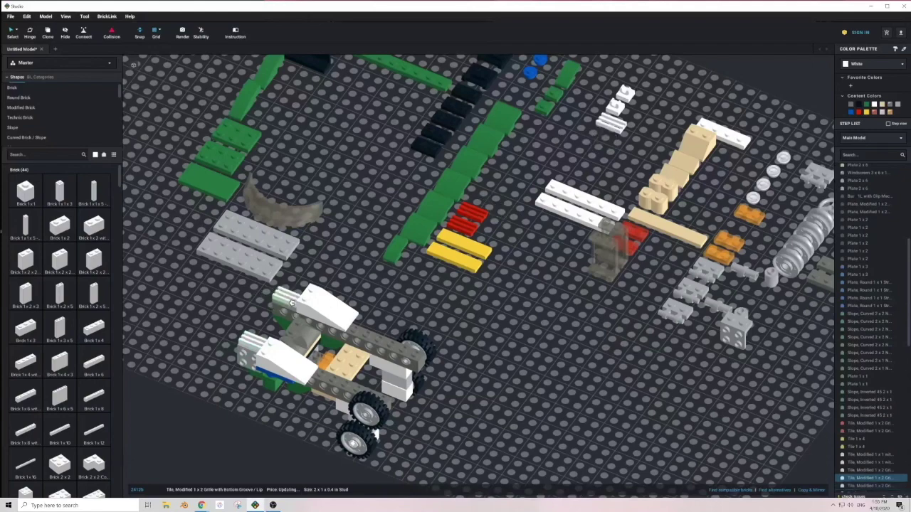
click(416, 305)
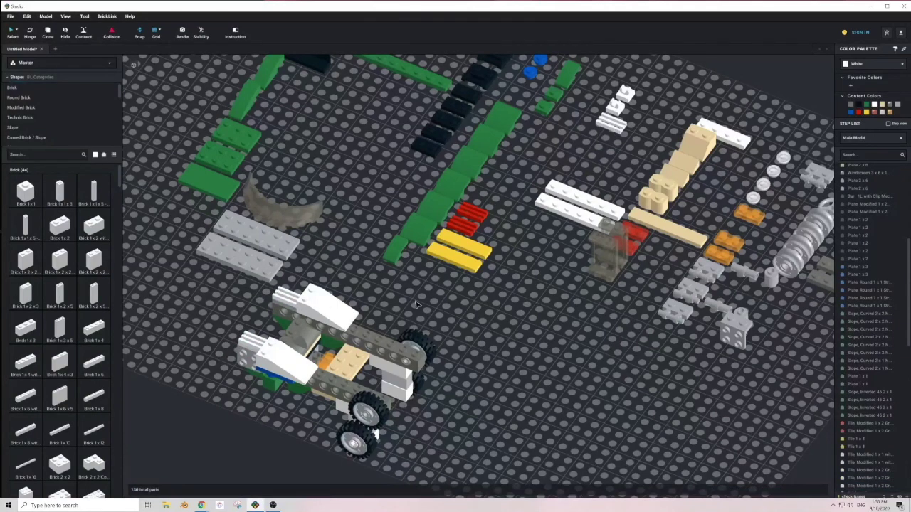
Rotate a green 2 x 2 curved slope and place it on the studs of the near white slope.
middle_drag(446, 266, 448, 308)
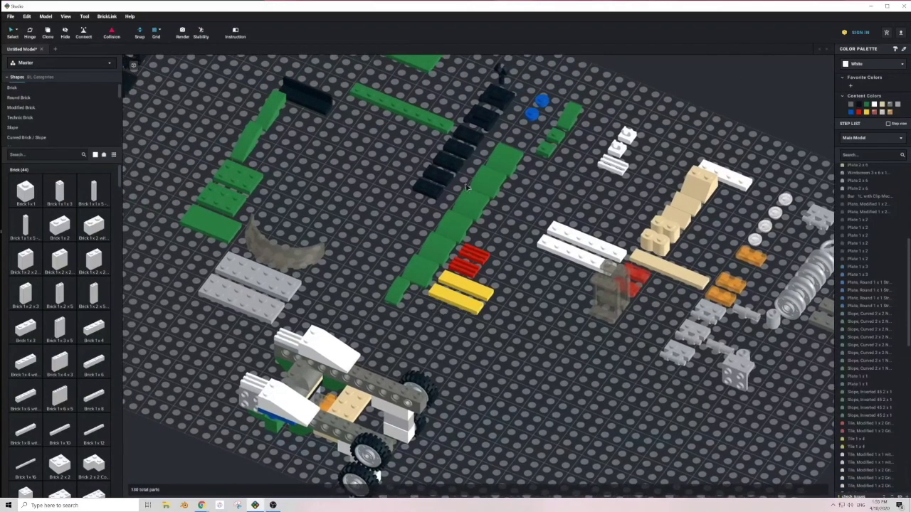
drag(441, 250, 266, 390)
key(Right)
key(Right)
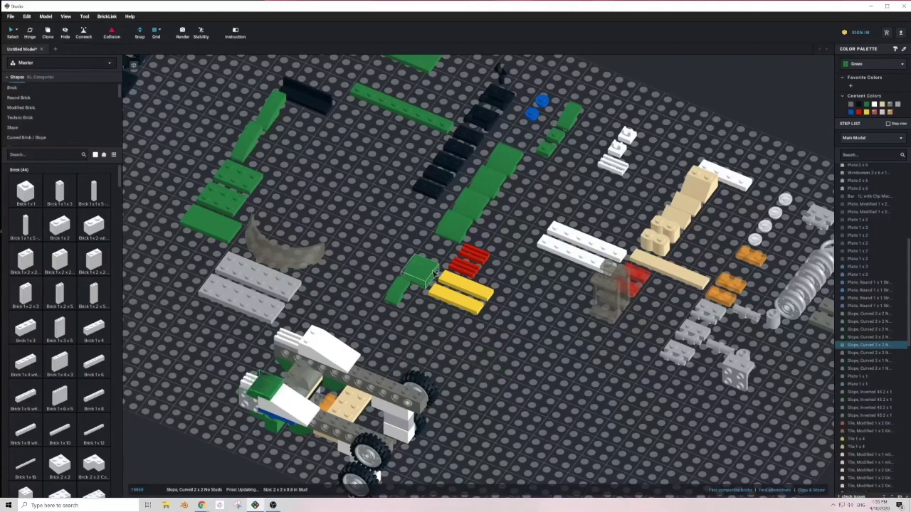
Rotate a second green 2 x 2 curved slope to match and place it on the far white slope.
drag(434, 274, 463, 349)
key(Right)
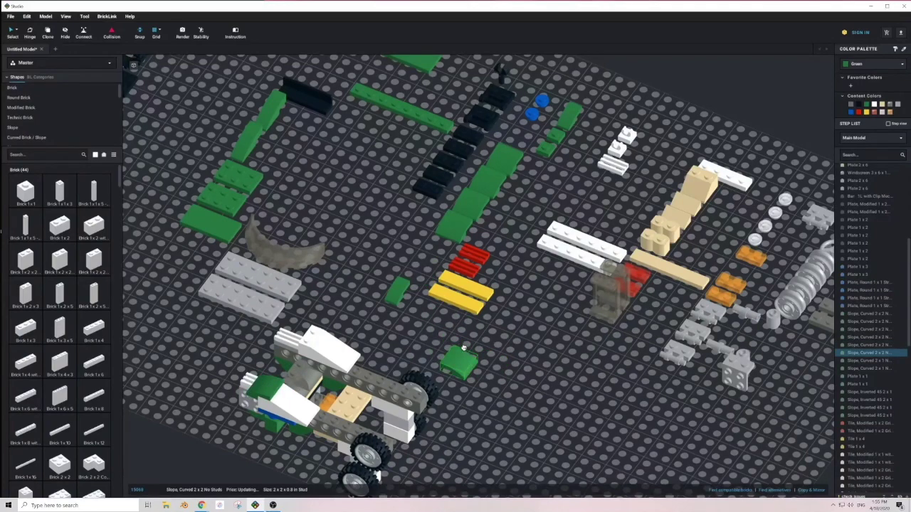
key(Right)
key(Right)
drag(464, 348, 306, 340)
click(476, 389)
middle_drag(500, 415, 494, 392)
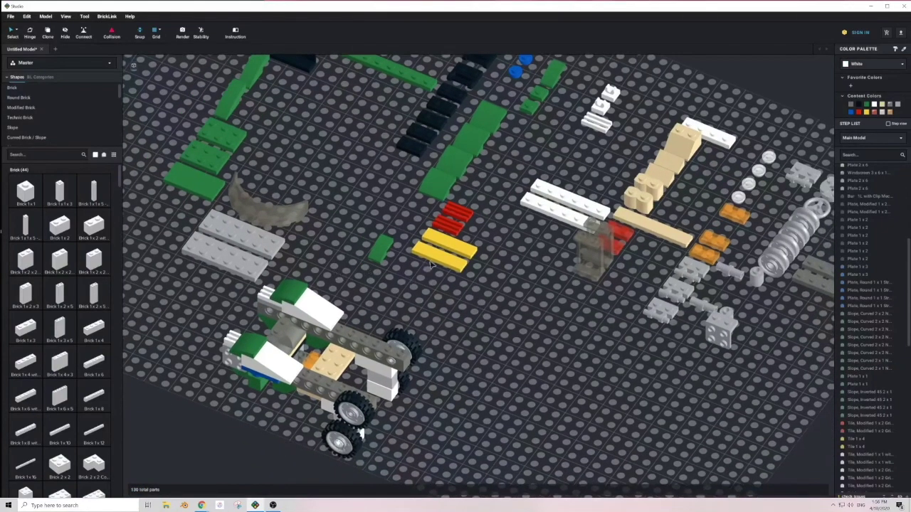
Place a yellow 1 x 4 tile behind each white slope and a red 1 x 2 grille tile at each beam's rear end.
drag(438, 262, 326, 377)
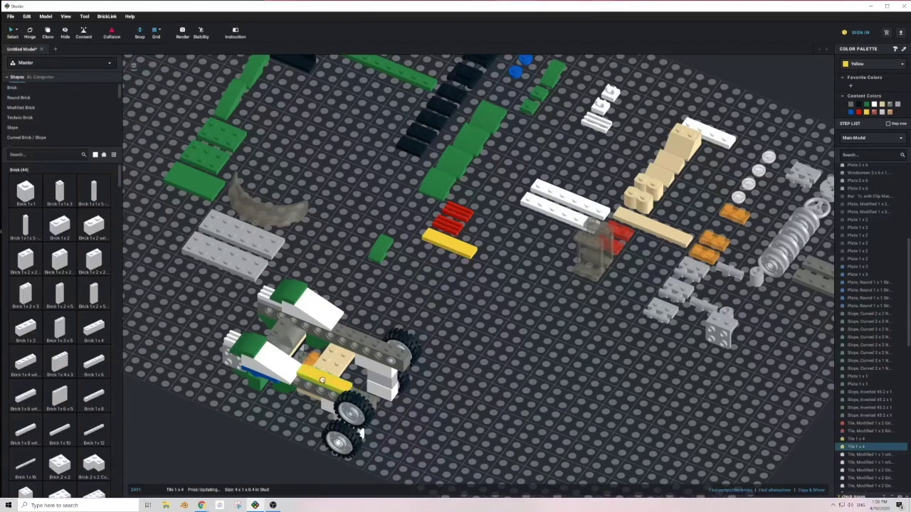
drag(442, 255, 358, 335)
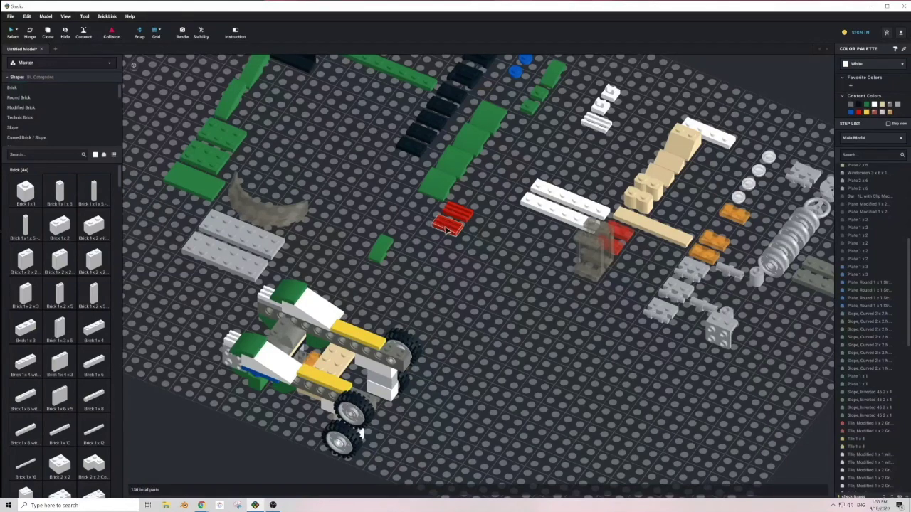
drag(447, 225, 361, 390)
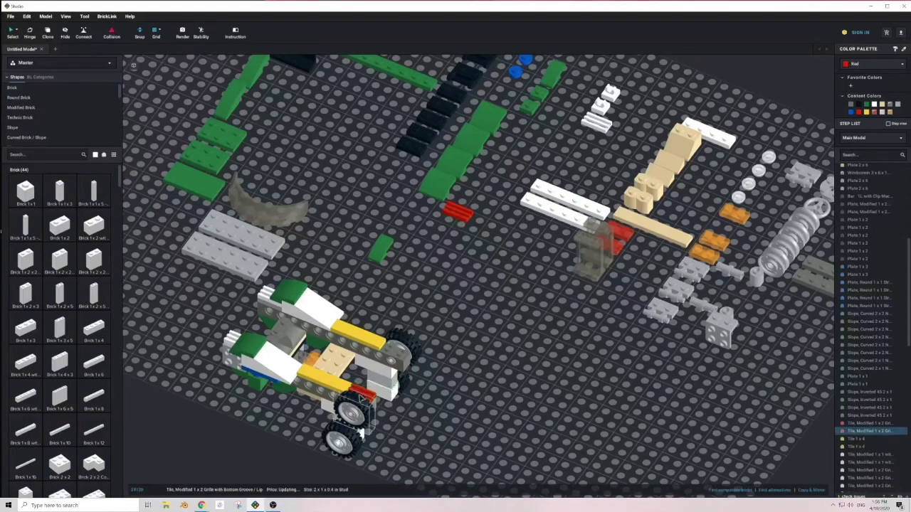
drag(459, 212, 395, 346)
click(488, 305)
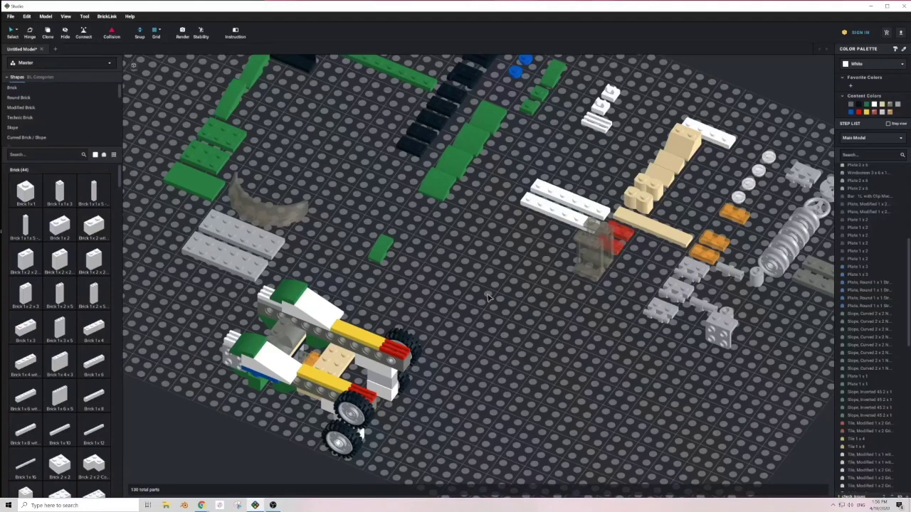
Move two green 2 x 1 curved slopes to the free area beside the vehicle, rotating them to lie parallel with each other.
middle_drag(495, 133, 536, 151)
drag(631, 105, 569, 348)
click(534, 313)
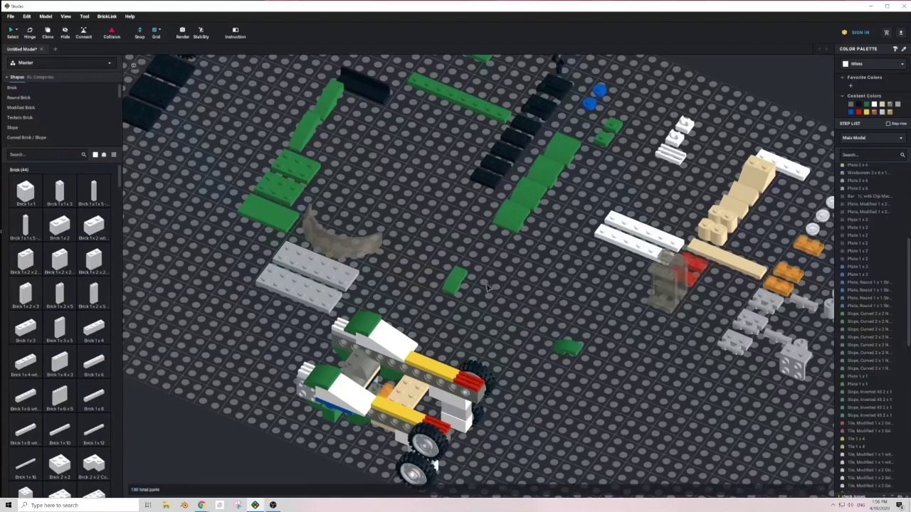
click(570, 396)
key(Down)
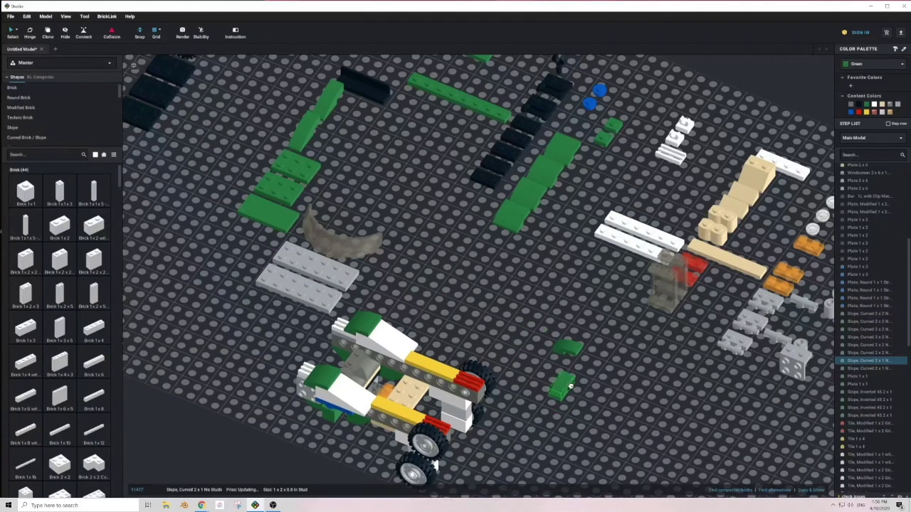
key(Right)
key(Right)
key(Right)
drag(570, 387, 554, 374)
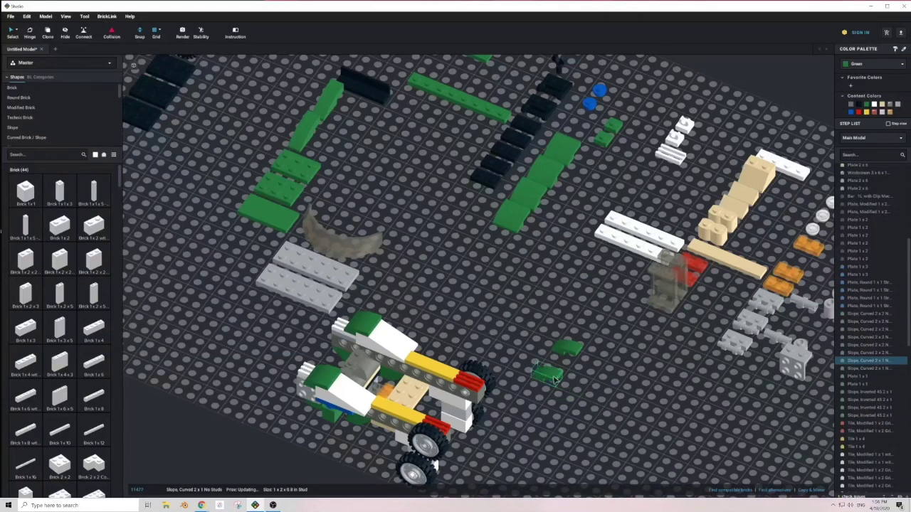
Fit a blue 1 x 1 round plate under one end of each green 2 x 1 curved slope.
drag(591, 106, 609, 365)
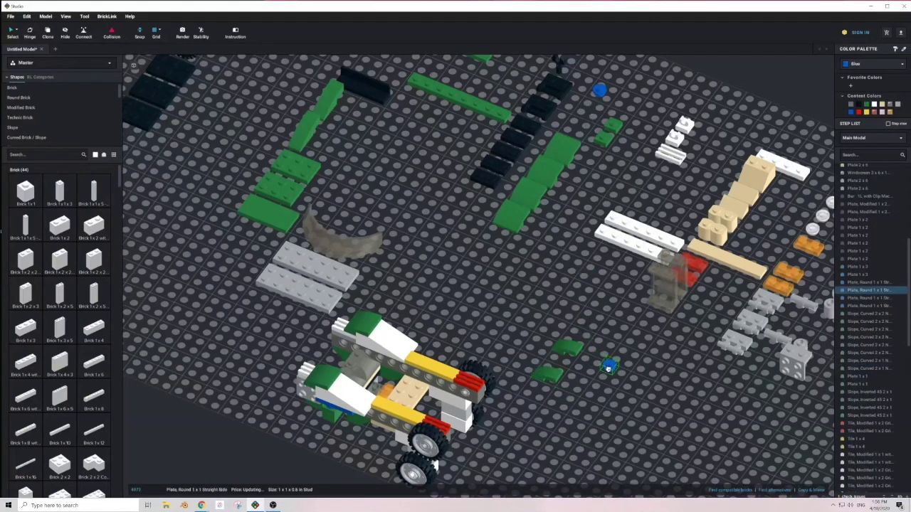
drag(600, 92, 555, 385)
drag(610, 367, 577, 361)
Place the first green curved slope with its blue round plate on the chassis, along the far side of the tan plate.
drag(548, 333, 594, 368)
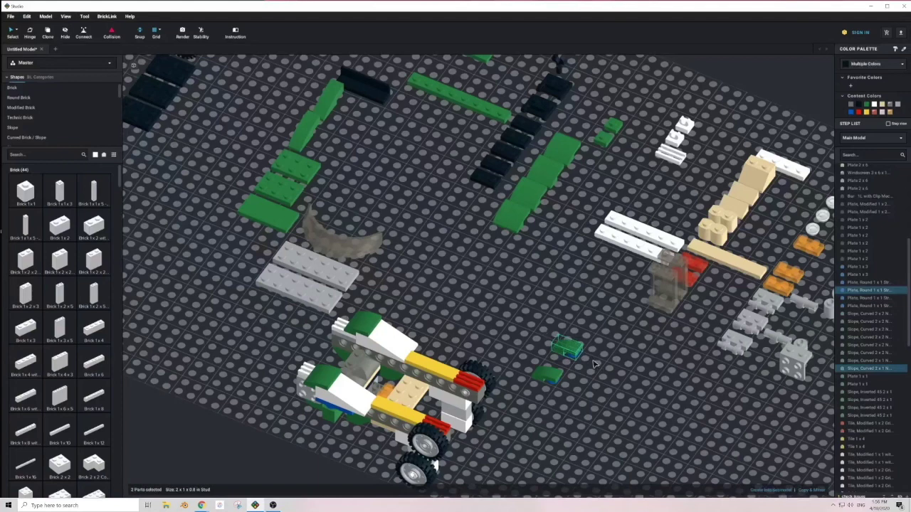
drag(576, 354, 429, 382)
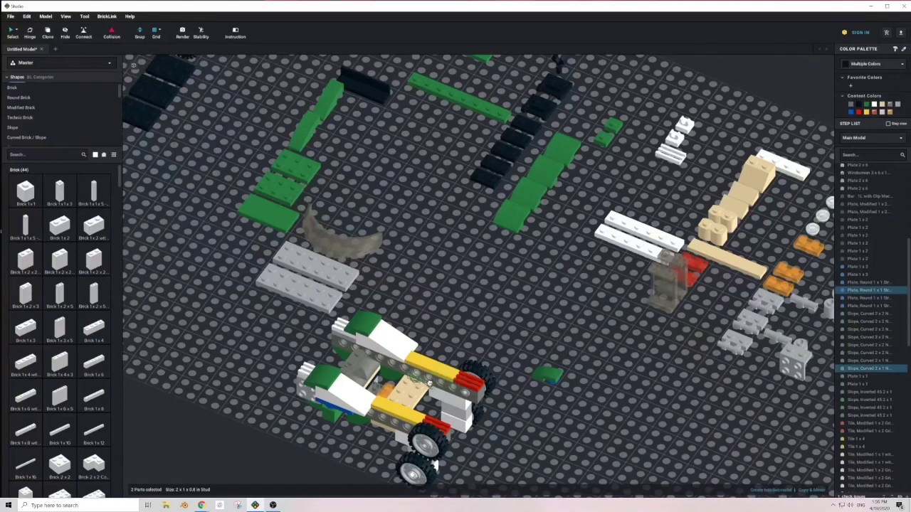
click(517, 345)
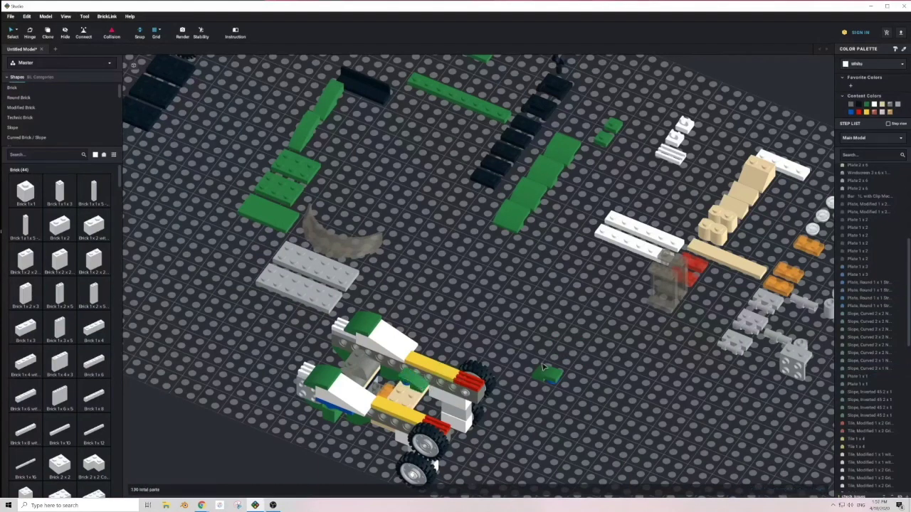
Place the second green curved slope with its blue round plate along the near side of the tan plate.
click(543, 366)
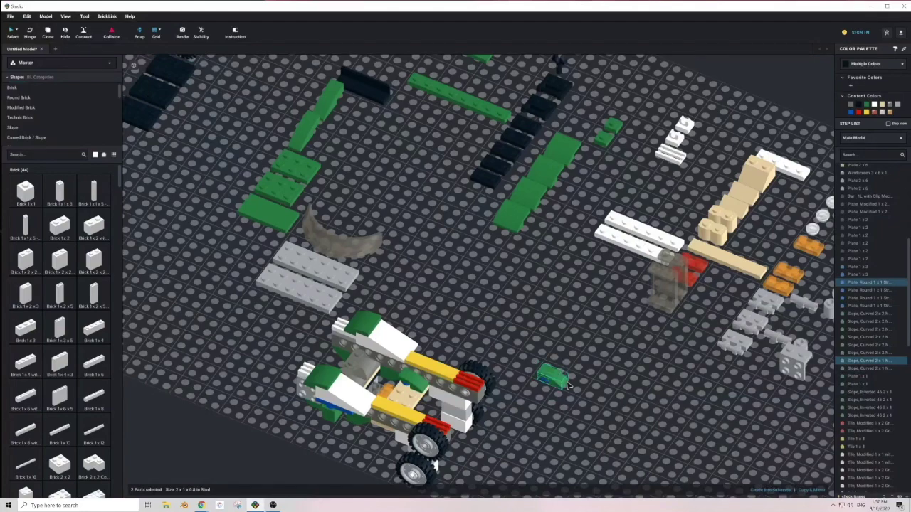
click(588, 351)
right_drag(598, 327, 558, 332)
click(454, 428)
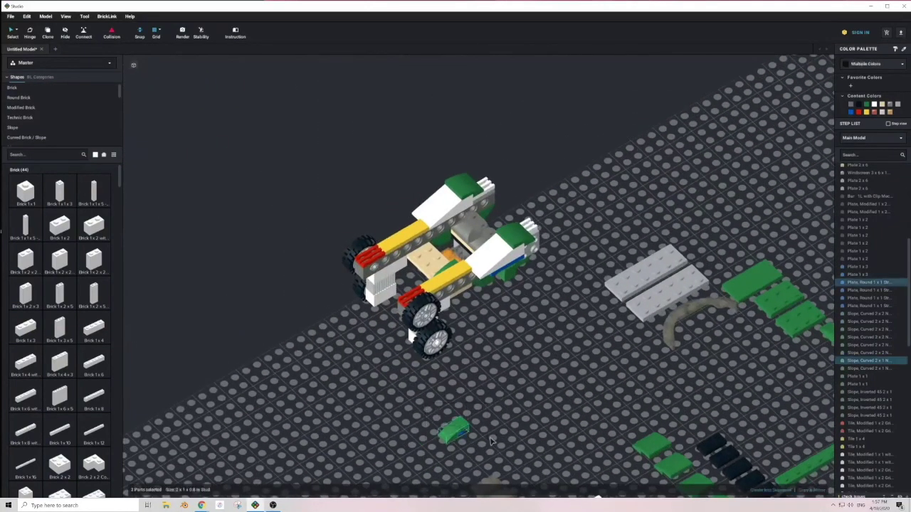
drag(450, 433, 421, 258)
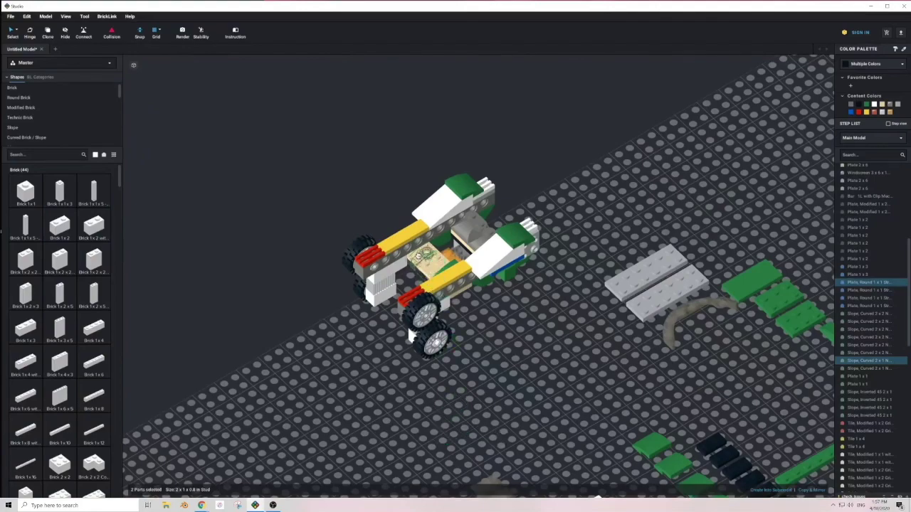
click(512, 364)
Move the tan 45 2 x 2 slope to the free area beside the vehicle and rotate it for assembly.
right_drag(429, 349, 468, 355)
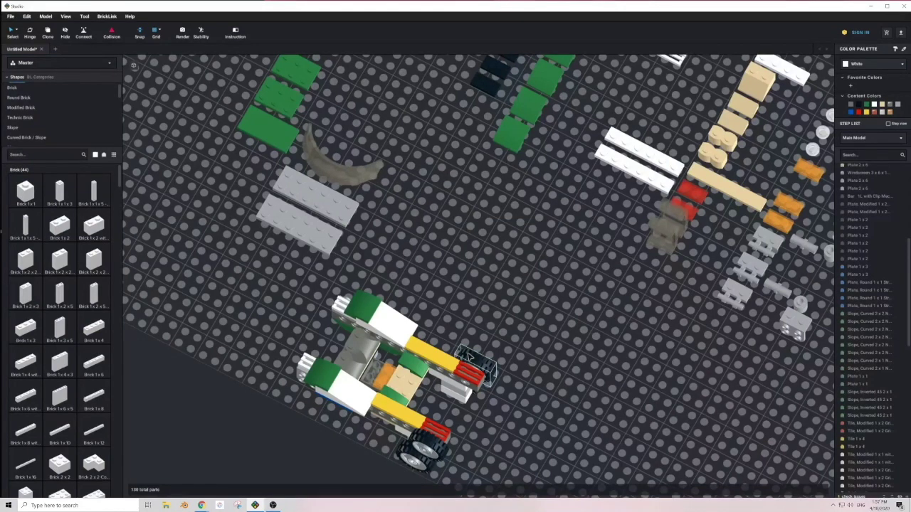
middle_drag(711, 250, 656, 264)
right_drag(628, 274, 639, 211)
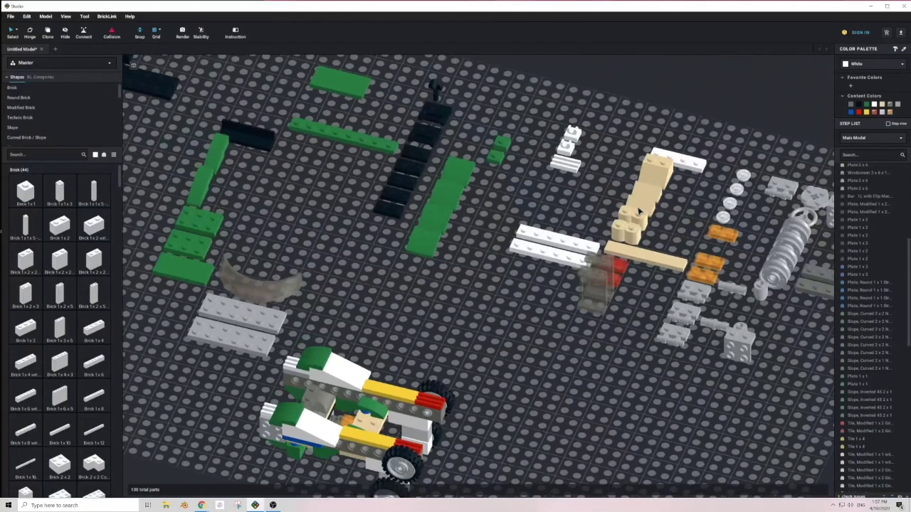
drag(658, 168, 562, 365)
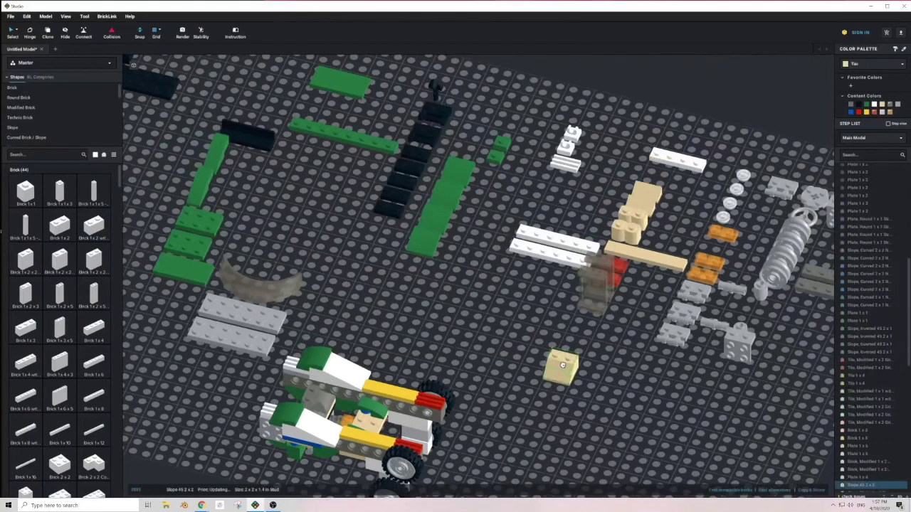
key(Right)
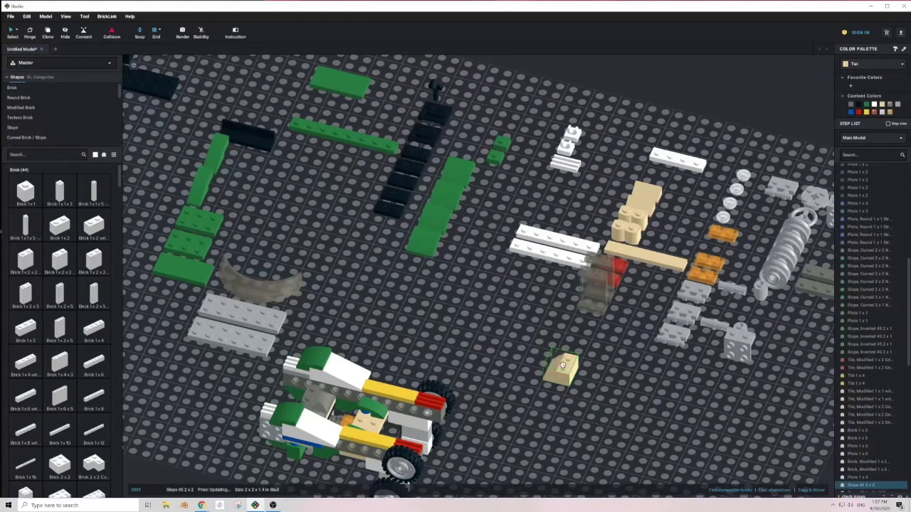
key(Down)
key(Down)
key(Right)
key(Right)
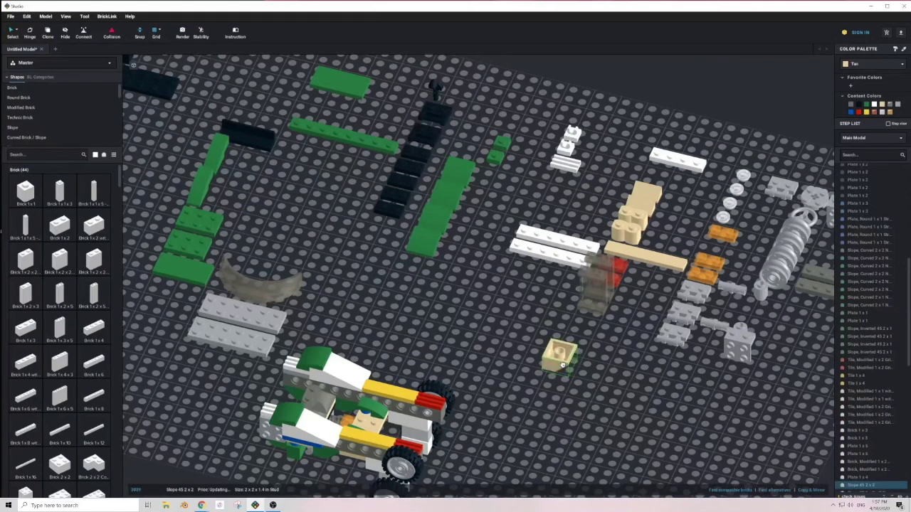
key(Down)
key(Down)
drag(562, 365, 585, 388)
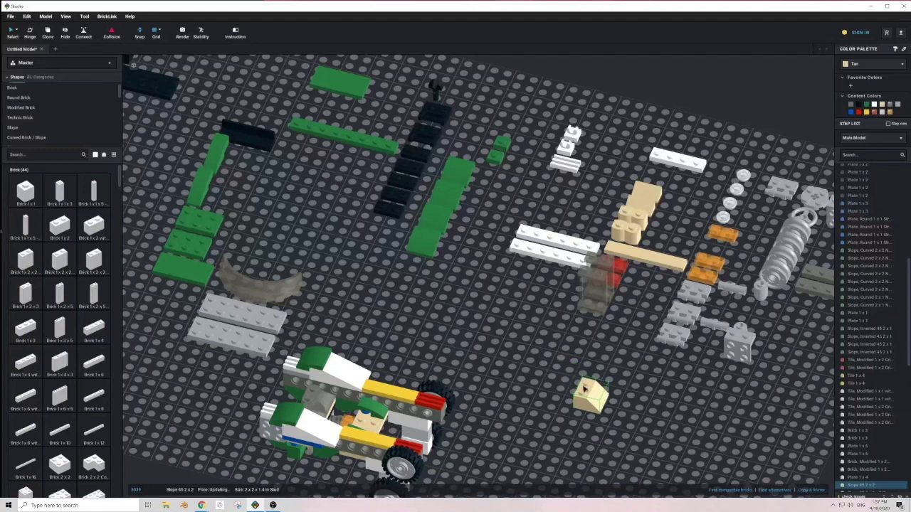
Attach the light gray 1 x 2 - 2 x 2 bracket to the tan slope and add a trans-red 1 x 2 plate to it.
middle_drag(619, 334, 596, 327)
drag(673, 338, 534, 375)
middle_drag(493, 316, 491, 334)
drag(575, 276, 532, 387)
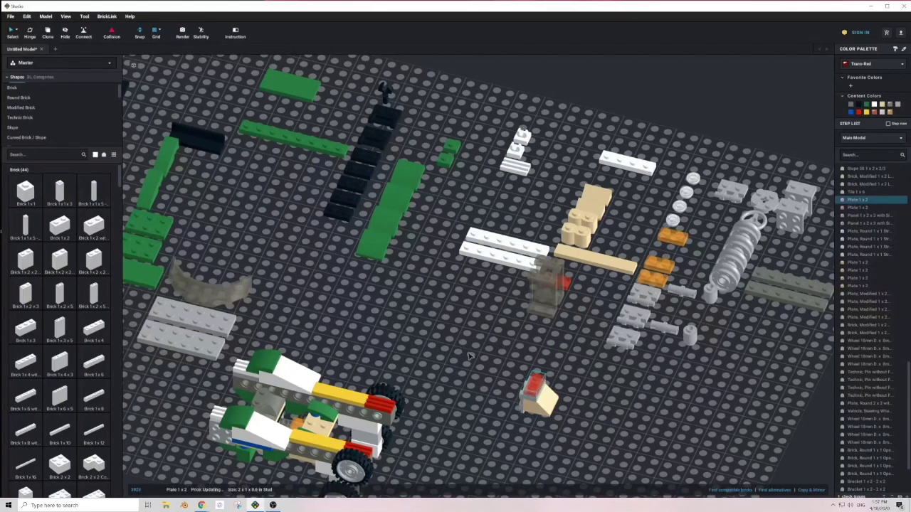
click(471, 357)
Rotate the slope, bracket and trans-red plate together until the bracket's 2 x 2 side faces up.
drag(503, 381, 559, 425)
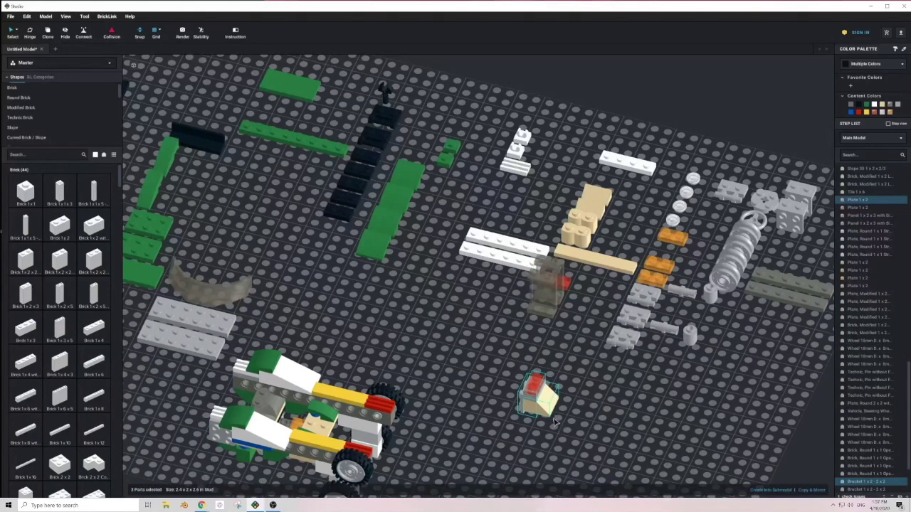
key(Right)
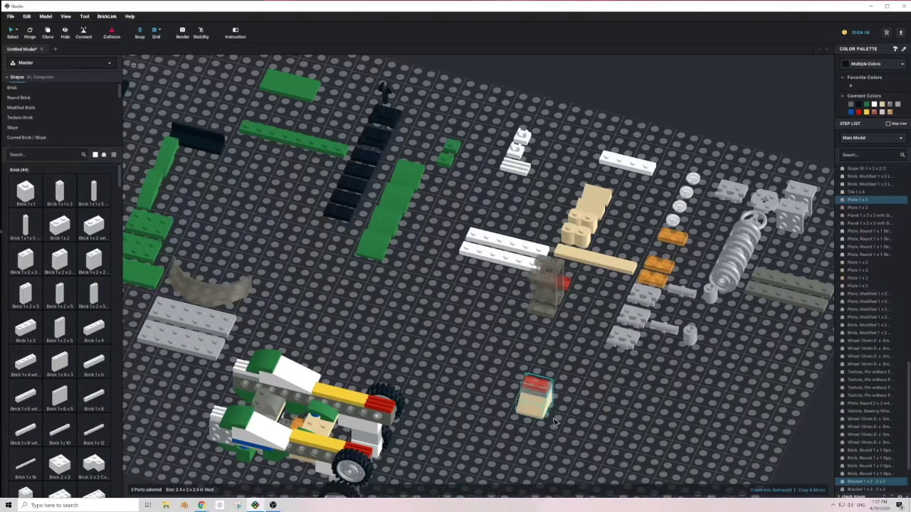
key(Right)
key(Up)
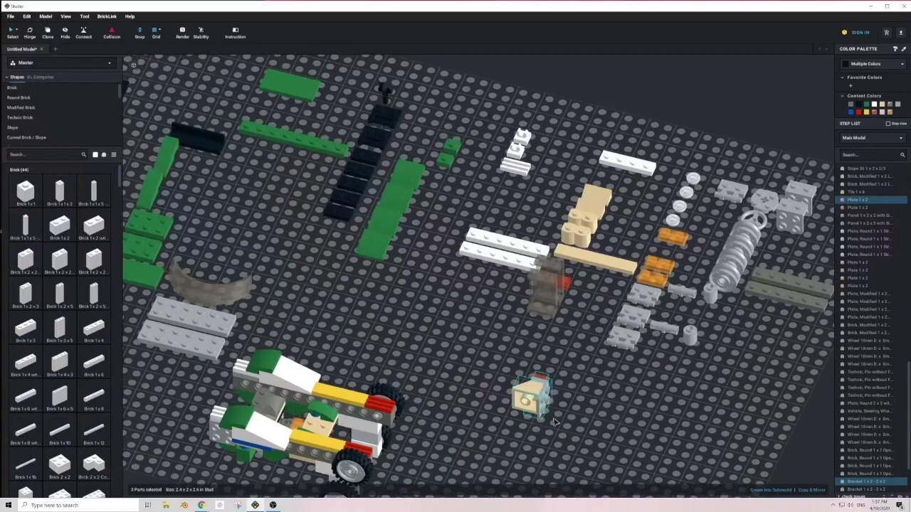
key(Up)
key(Right)
key(Up)
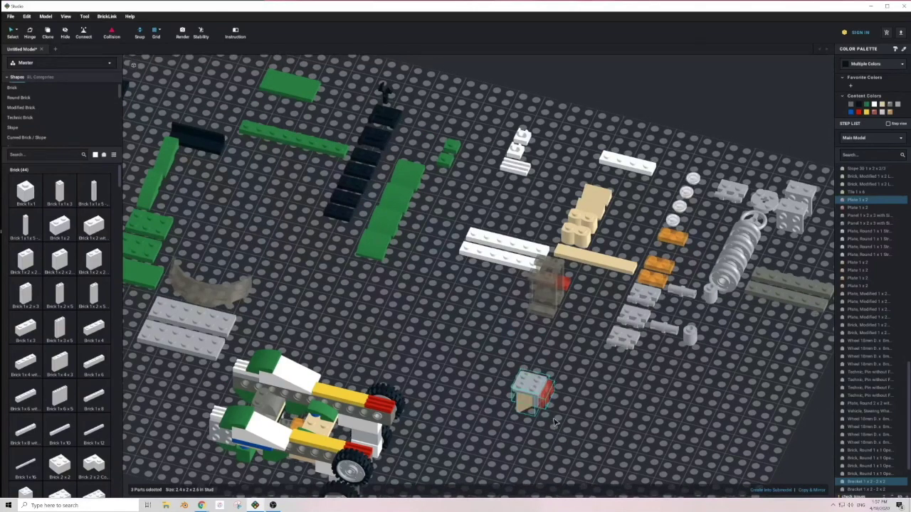
click(555, 422)
Rotate a black 1 x 2 plate and place it on the bracket's top studs next to the trans-red plate.
drag(341, 212, 447, 375)
key(Right)
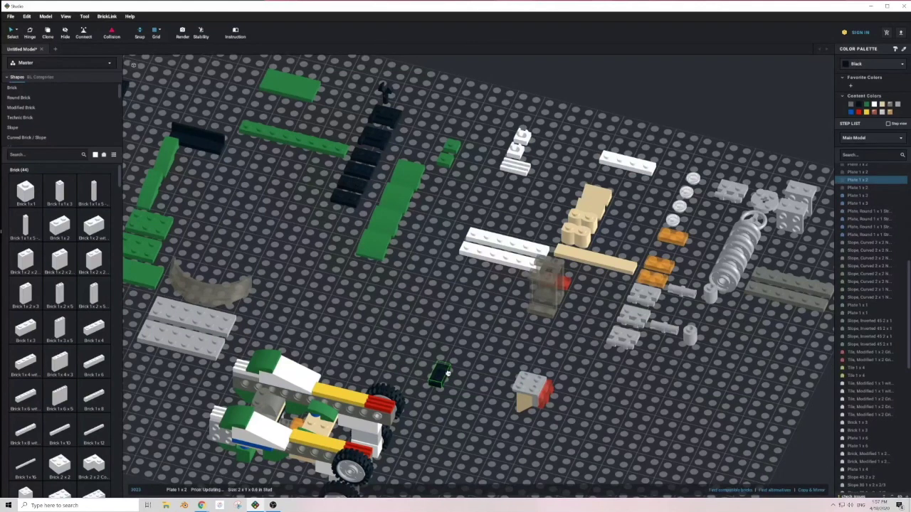
key(Right)
drag(525, 380, 540, 382)
click(591, 407)
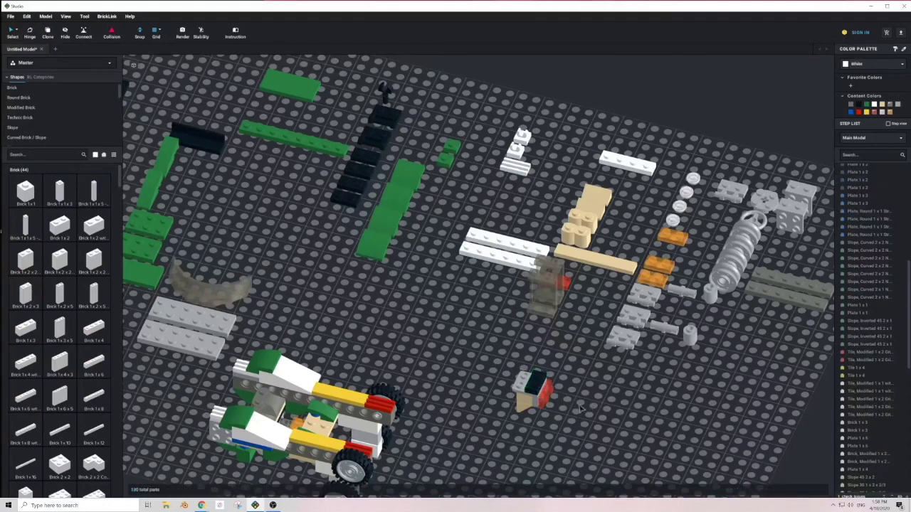
Stack a second black 1 x 2 plate, turned to match, on top of the first one.
scroll(579, 407, up, 6)
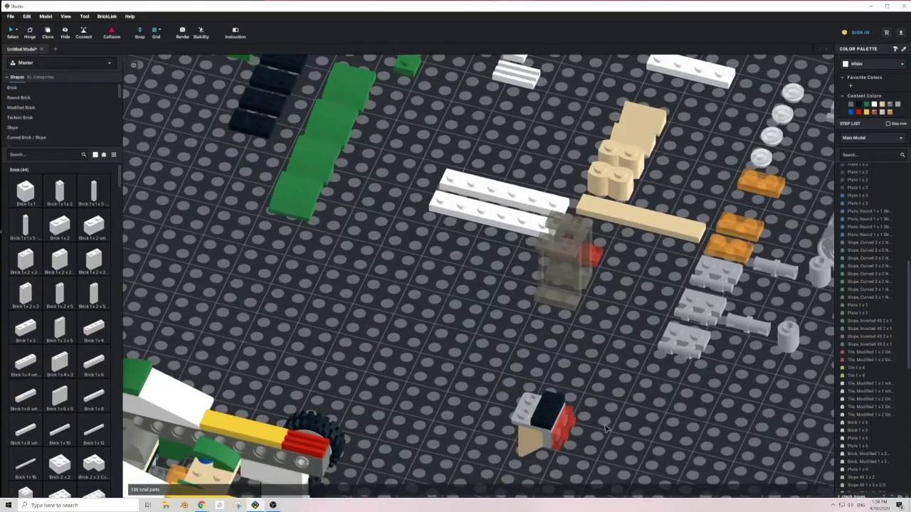
drag(245, 120, 535, 400)
key(Right)
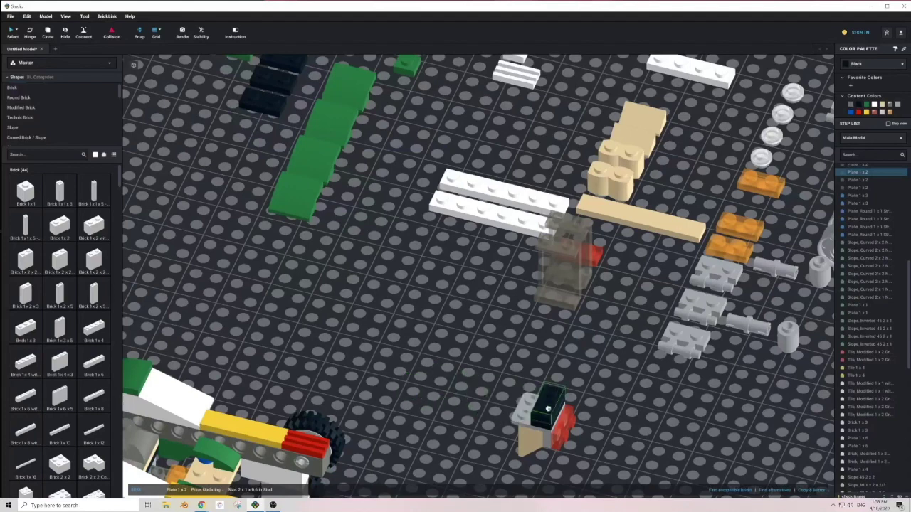
click(451, 372)
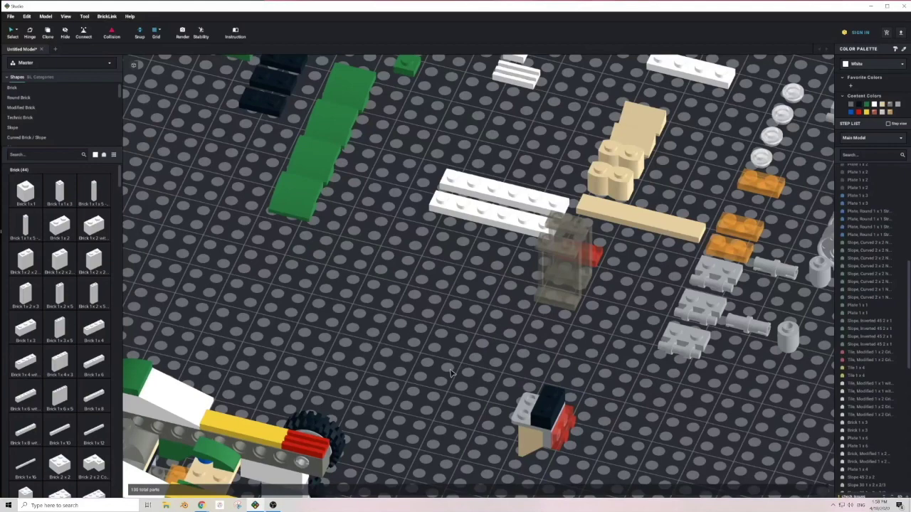
Rotate a light gray 1 x 2 plate with side handle and place it on the black plates, handle above the trans-red plate.
scroll(450, 373, down, 2)
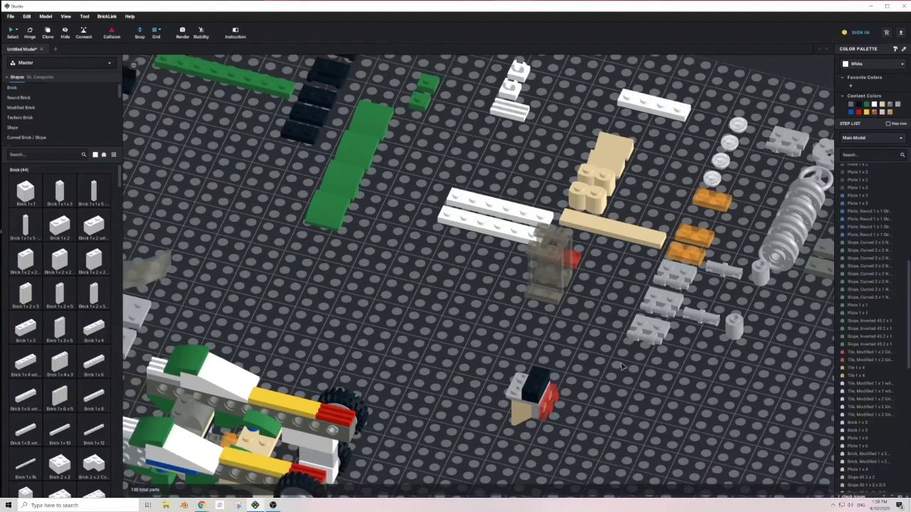
drag(640, 337, 606, 356)
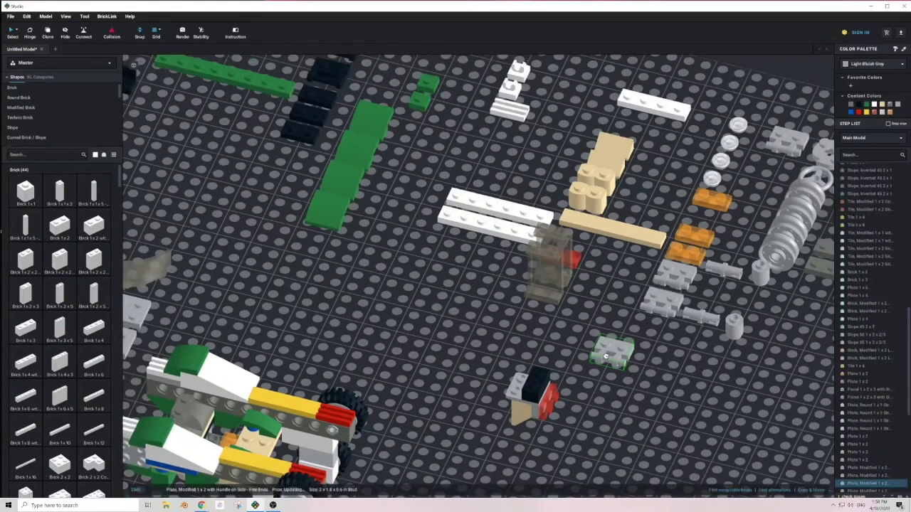
key(Left)
drag(606, 356, 539, 381)
click(603, 381)
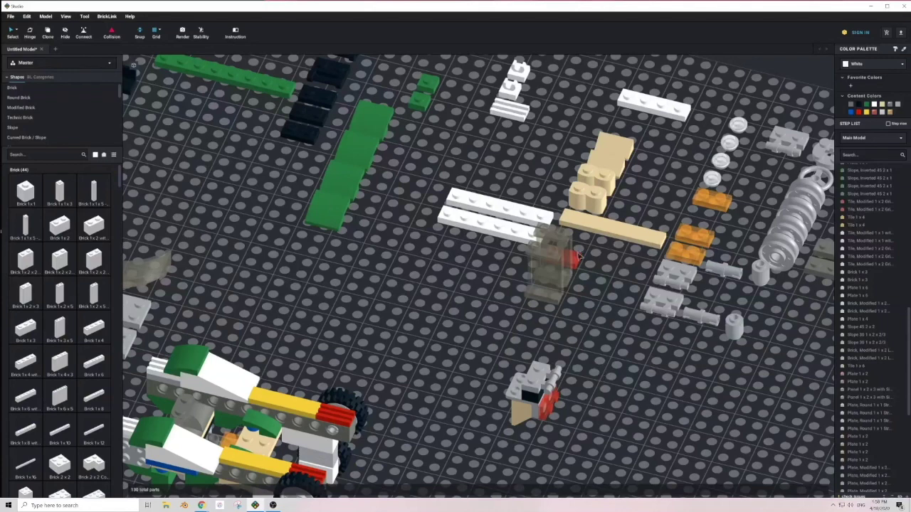
Move a white 1 x 1 tile with clip to the empty baseplate area beyond the small bracket assembly.
drag(513, 91, 427, 289)
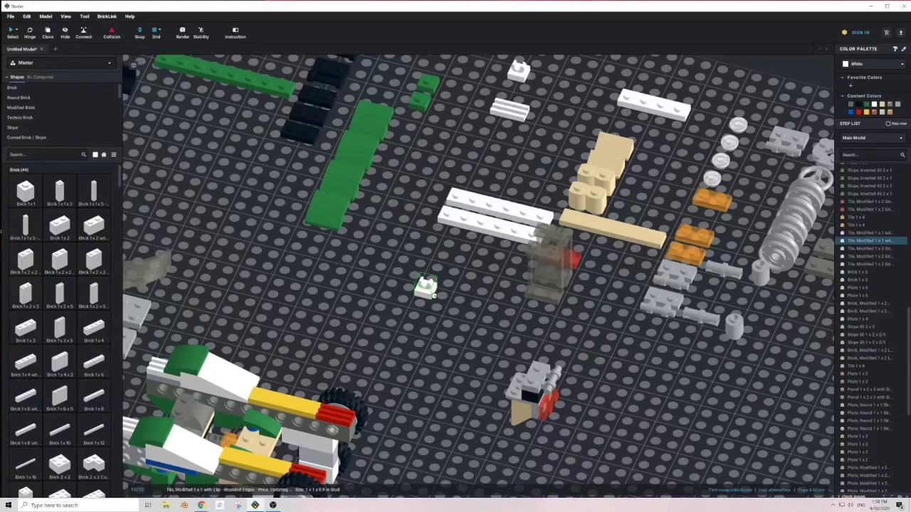
drag(433, 296, 442, 334)
middle_drag(442, 334, 390, 299)
drag(390, 299, 608, 389)
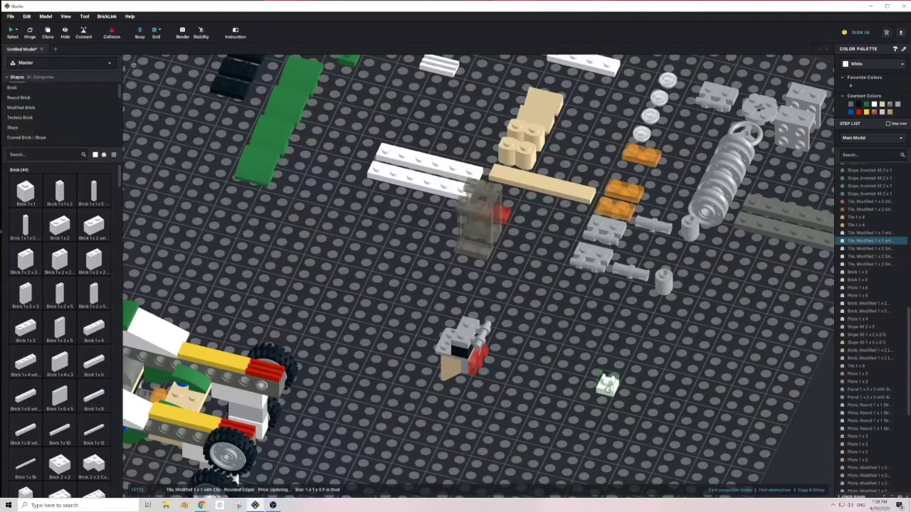
middle_drag(436, 225, 502, 294)
middle_drag(396, 160, 509, 242)
middle_drag(305, 251, 519, 289)
middle_drag(355, 294, 214, 143)
middle_drag(790, 244, 544, 240)
click(565, 303)
middle_drag(565, 303, 481, 339)
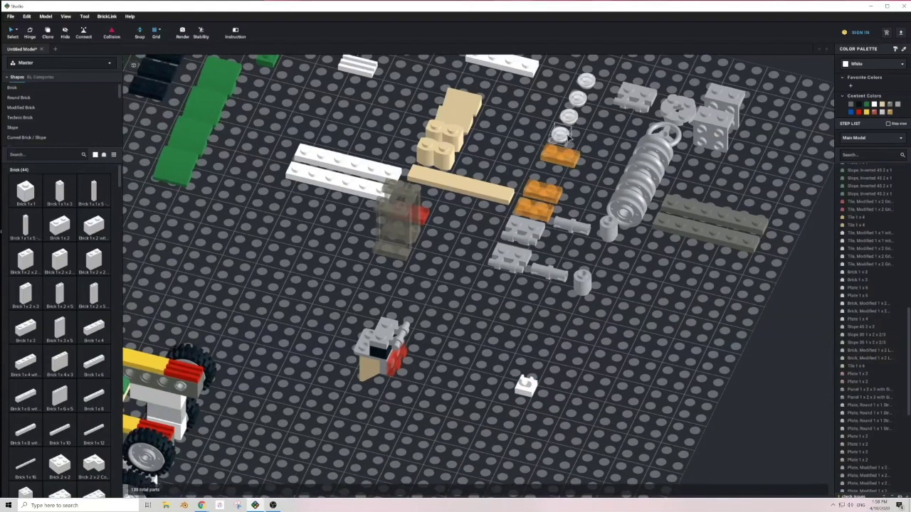
Attach a trans-clear 1 x 1 round plate underneath the white clip tile.
drag(561, 134, 532, 395)
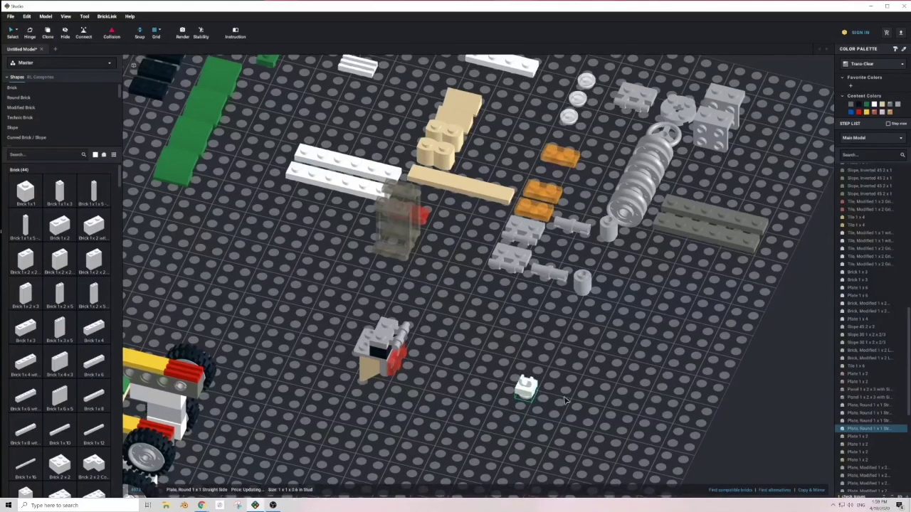
click(562, 398)
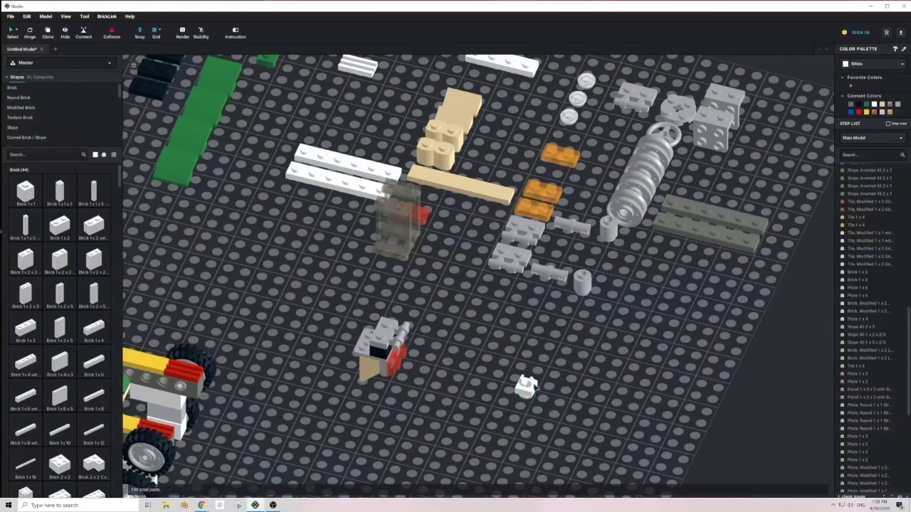
drag(502, 365, 570, 415)
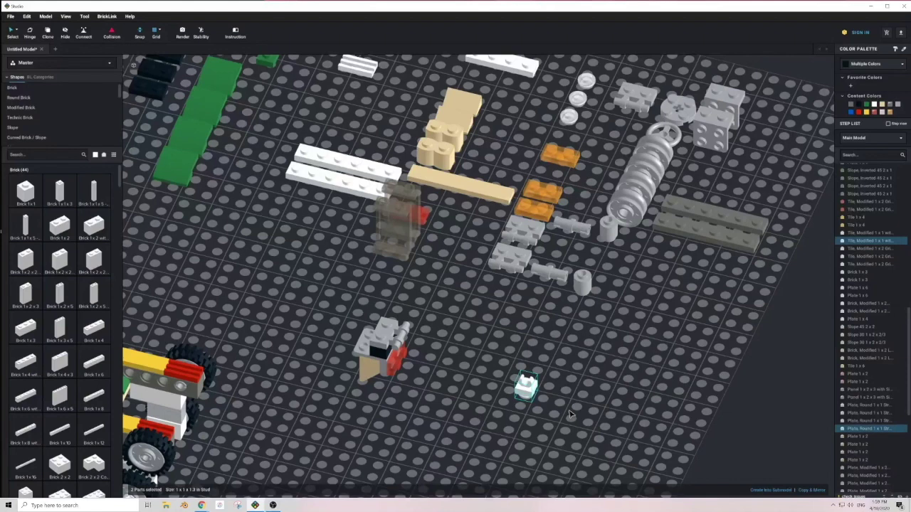
click(569, 415)
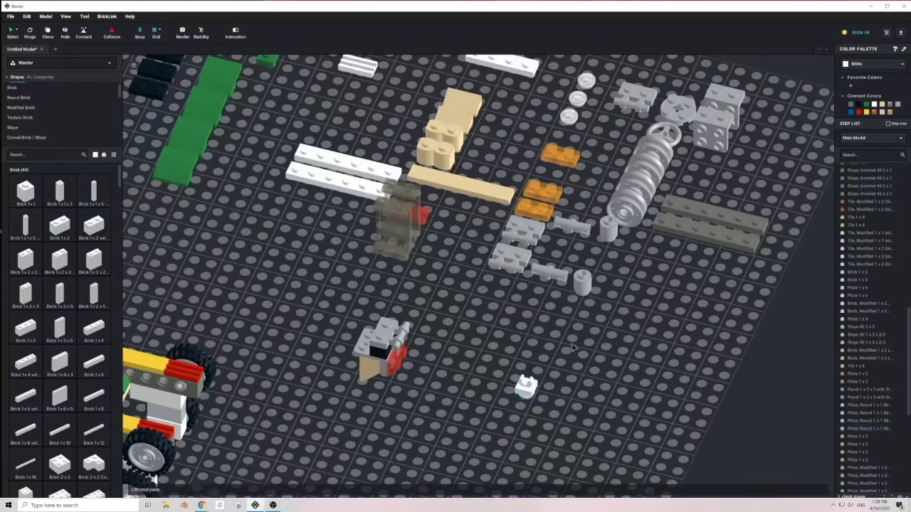
middle_drag(411, 242, 414, 247)
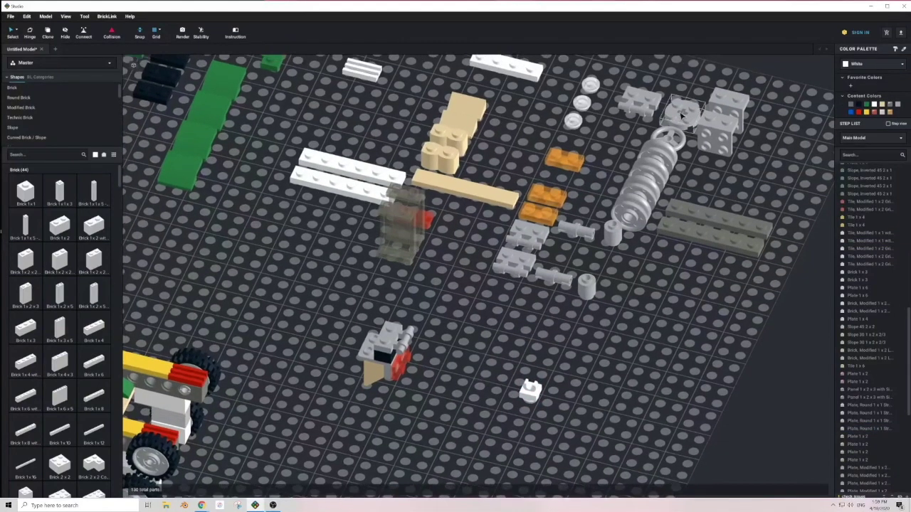
Move the light gray 2 x 2 round plate beside the clip tile and place the clip tile and trans-clear plate together on it.
drag(680, 112, 513, 306)
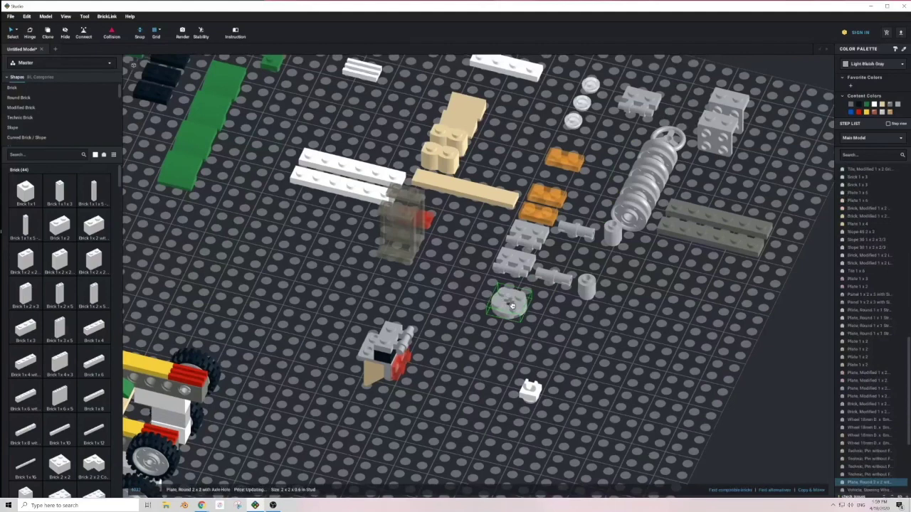
drag(513, 306, 574, 370)
drag(501, 365, 574, 366)
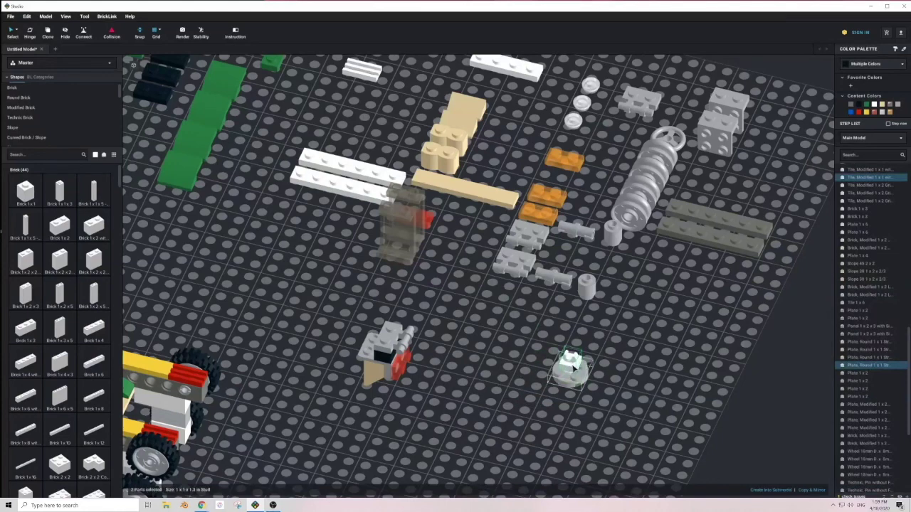
click(626, 370)
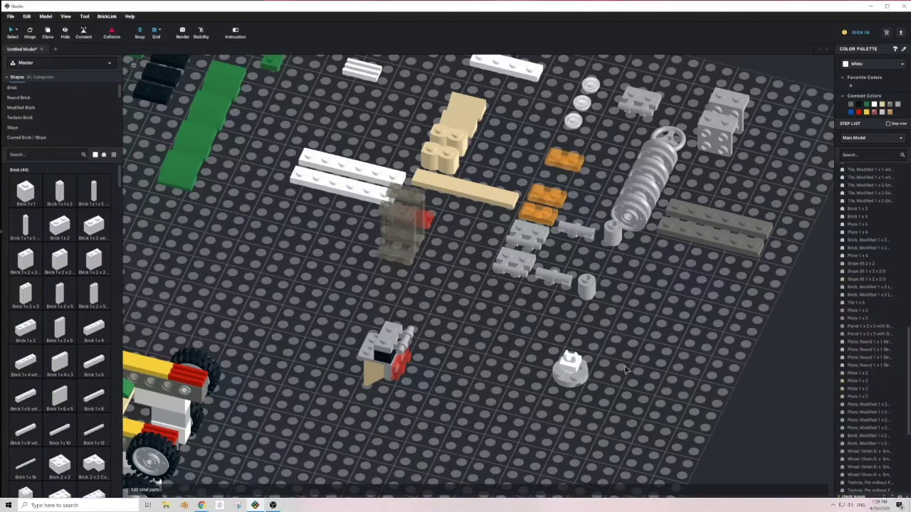
Place two 1 x 2 - 2 x 2 brackets in the empty area, stacked and rotated so their 2 x 2 sides face opposite ways.
drag(722, 124, 471, 415)
key(Left)
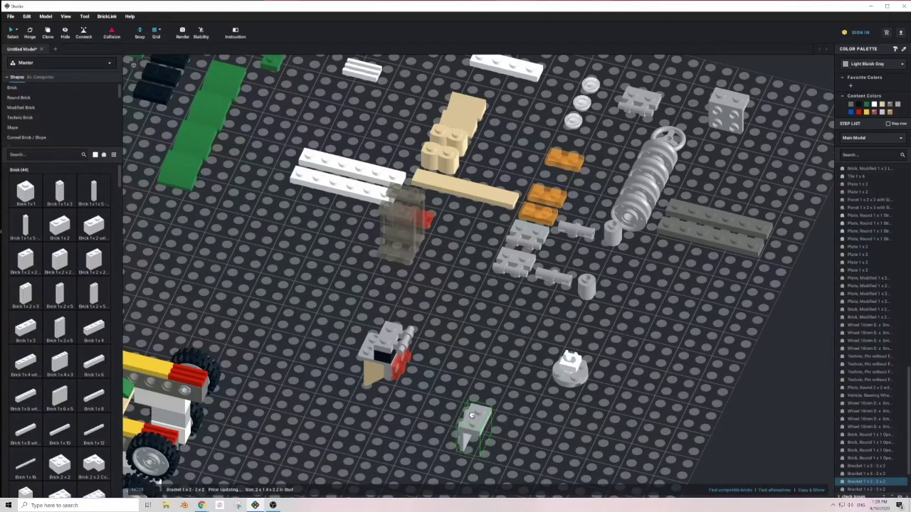
drag(726, 118, 482, 416)
key(Left)
key(Left)
key(Left)
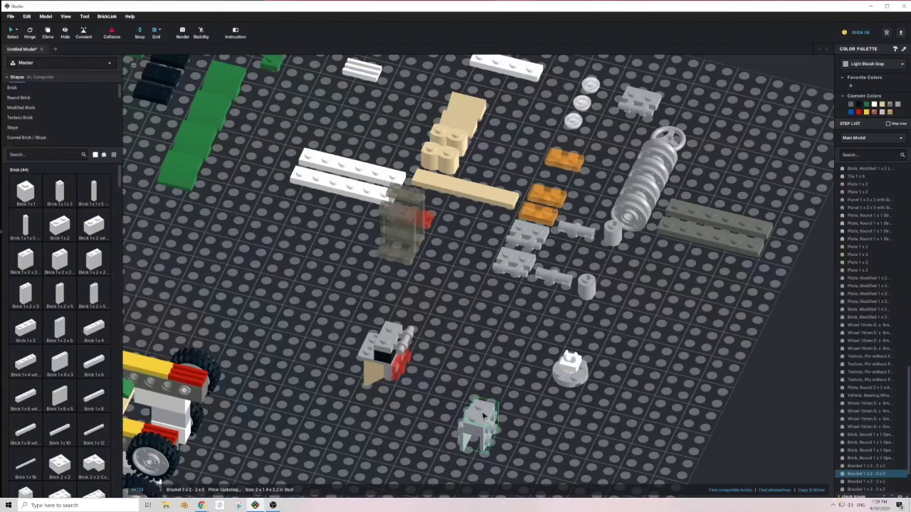
click(522, 427)
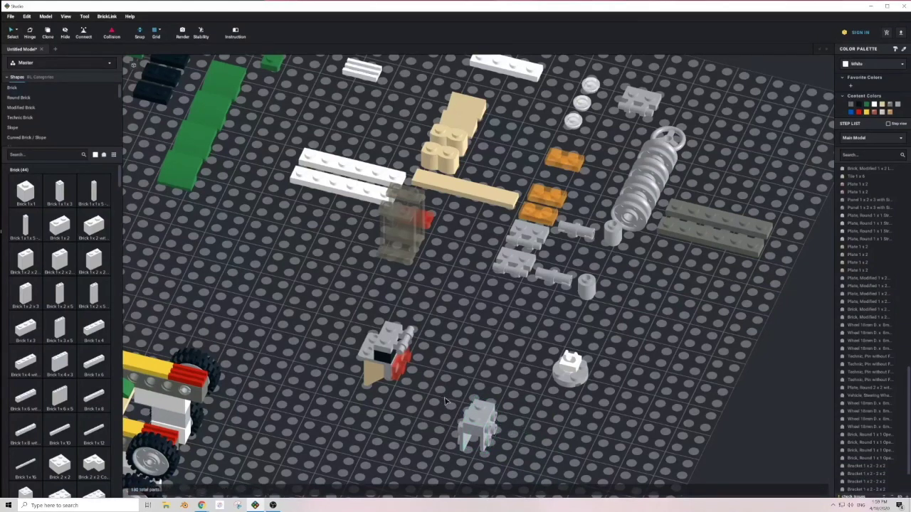
Rotate a tan 1 x 2 log brick and fit it under the two brackets, between their 2 x 2 sides.
drag(445, 401, 514, 457)
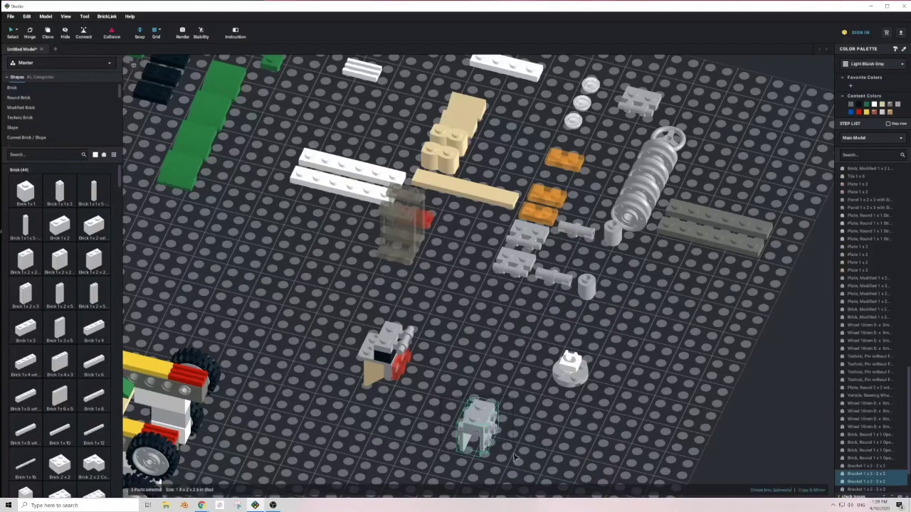
right_drag(497, 436, 517, 429)
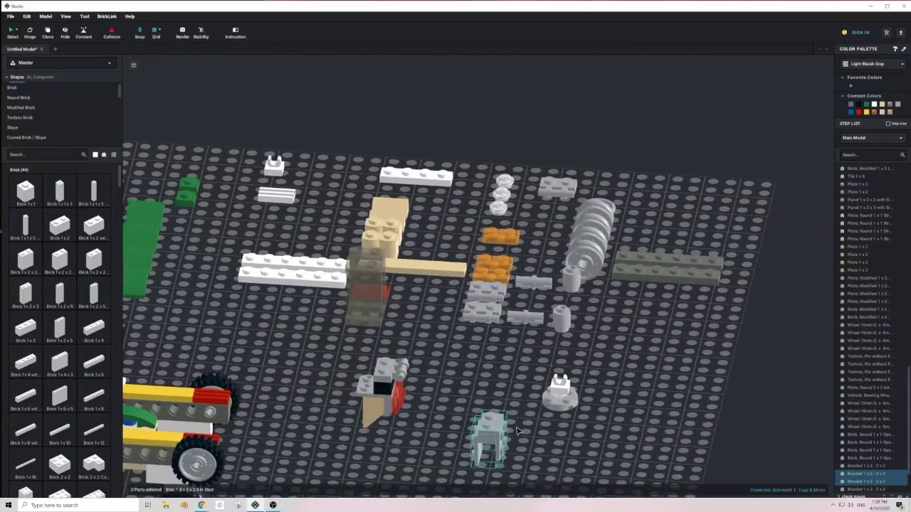
middle_drag(527, 435, 542, 407)
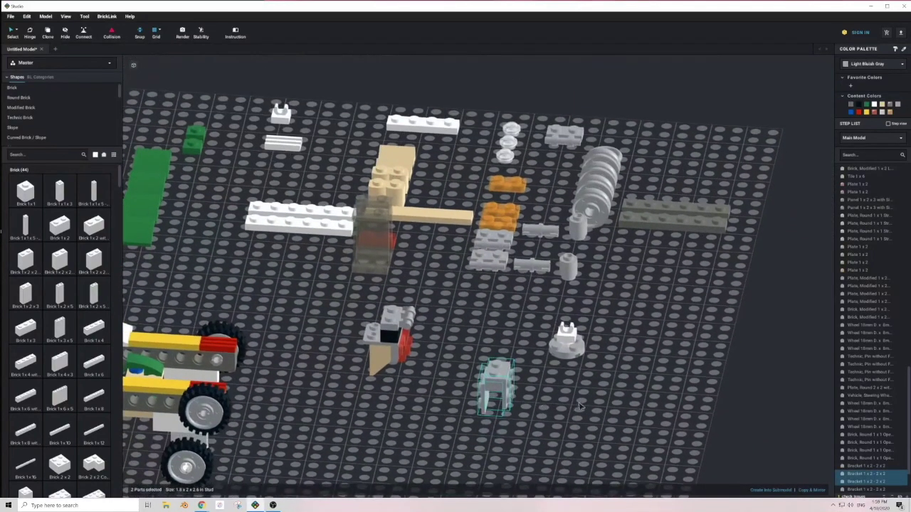
click(599, 409)
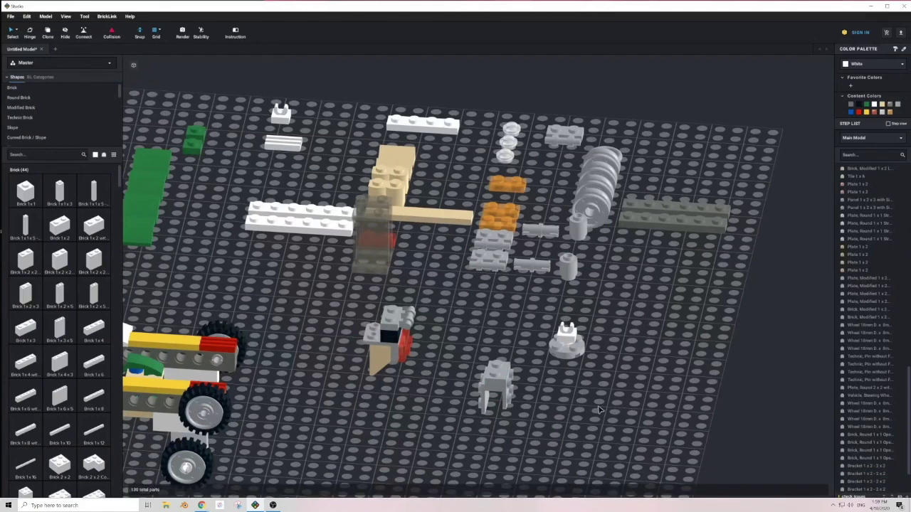
drag(388, 192, 502, 391)
key(Right)
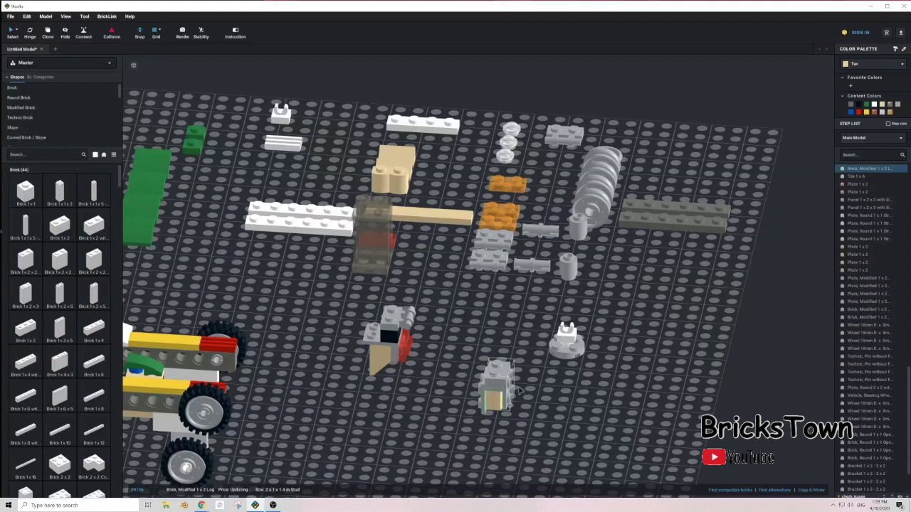
click(546, 390)
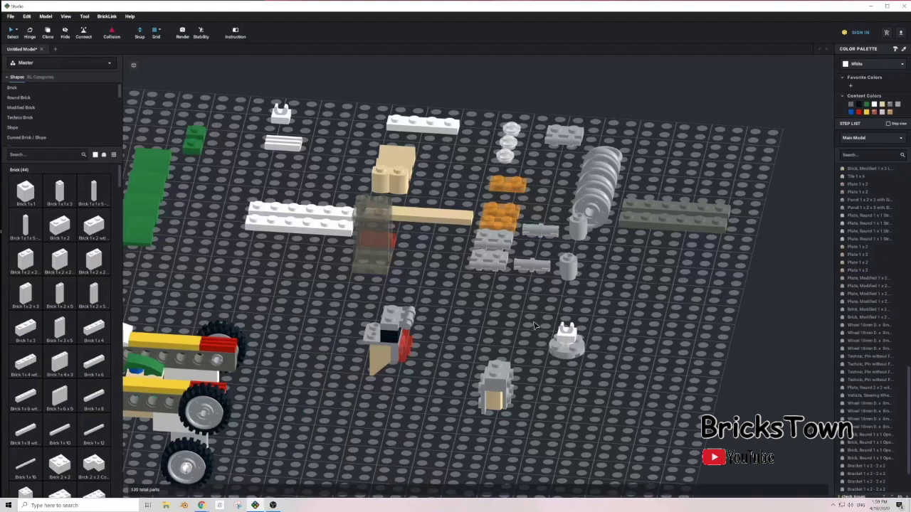
Rotate the 2 x 2 round plate and clip stack so the clip points outward, and attach it to one bracket's side studs.
click(542, 335)
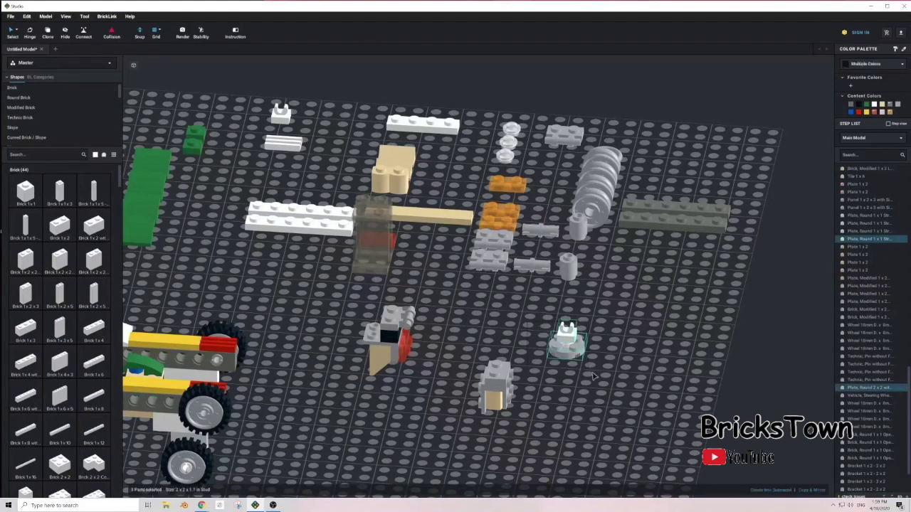
drag(578, 353, 472, 351)
key(Up)
key(Left)
key(Left)
key(Left)
drag(472, 351, 440, 379)
right_drag(440, 379, 471, 386)
drag(470, 386, 494, 382)
right_drag(574, 386, 554, 385)
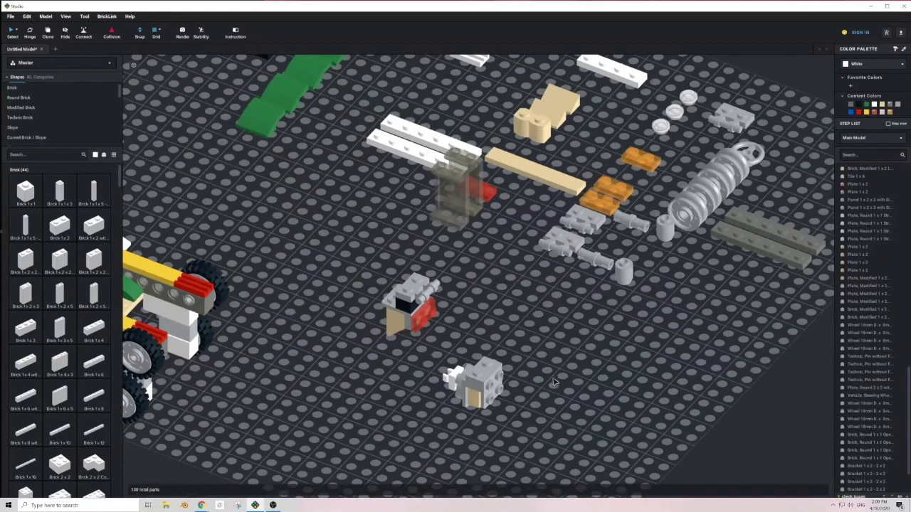
Place a white 1 x 2 grille tile on the top studs of the stacked brackets.
middle_drag(488, 233, 500, 271)
drag(484, 103, 493, 410)
click(535, 386)
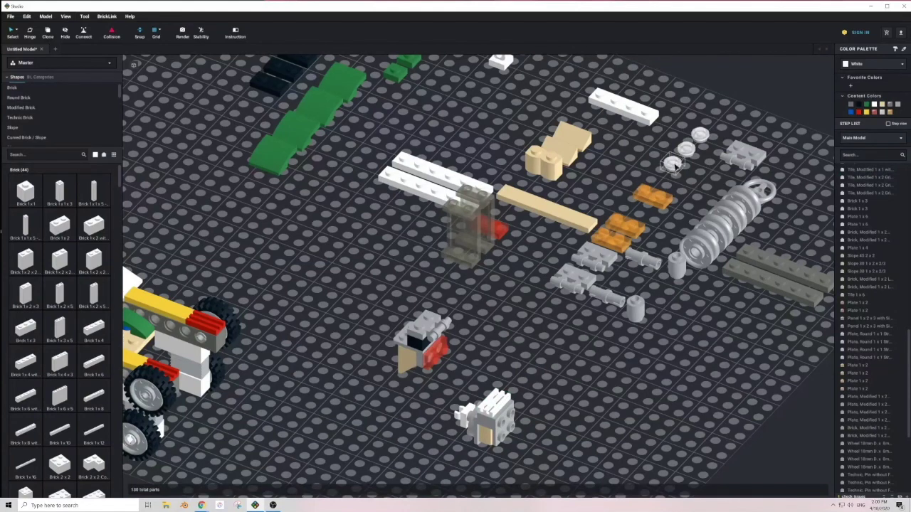
Rotate a trans-clear 1 x 1 round plate sideways and attach it to the bracket side opposite the clip.
drag(674, 166, 581, 379)
key(Up)
key(Left)
key(Left)
key(Left)
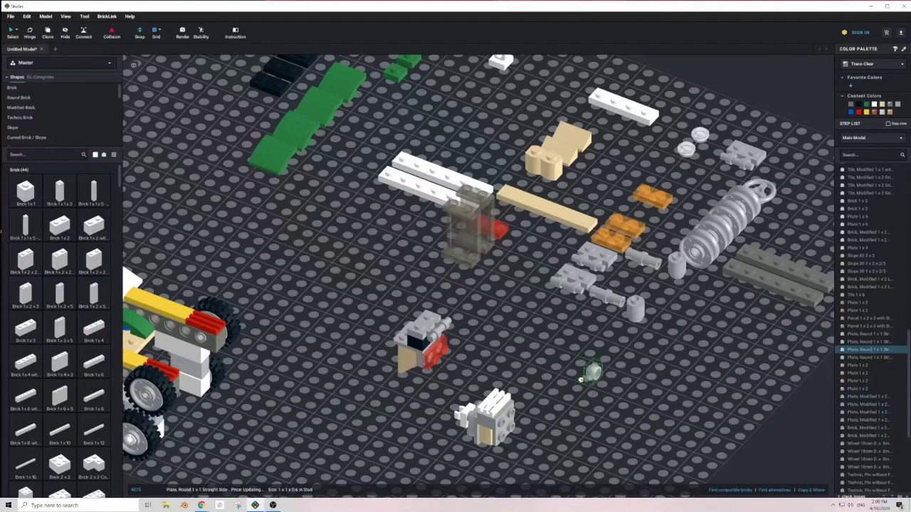
drag(582, 379, 509, 429)
click(585, 406)
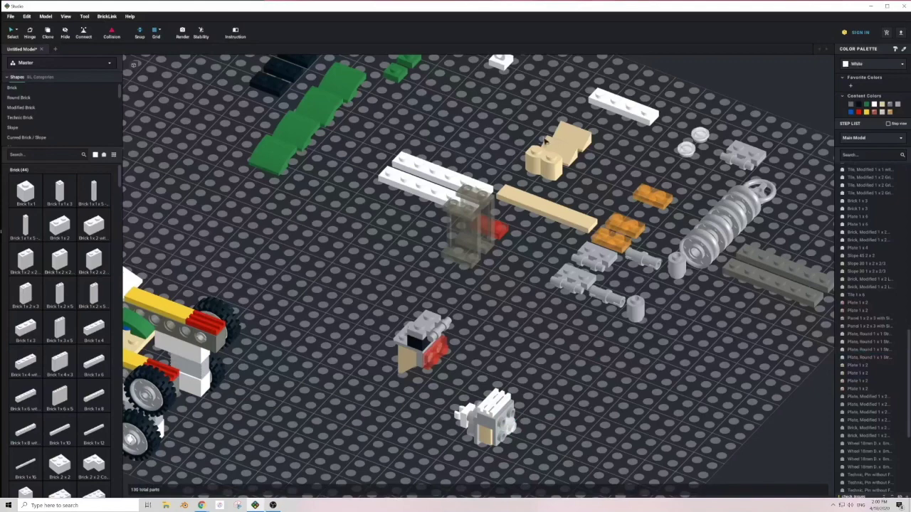
Move the remaining tan 1 x 2 log brick and a green 3 x 1 curved slope to the empty area beside the bracket assembly.
drag(542, 162, 609, 375)
middle_drag(500, 279, 579, 364)
middle_drag(344, 145, 494, 214)
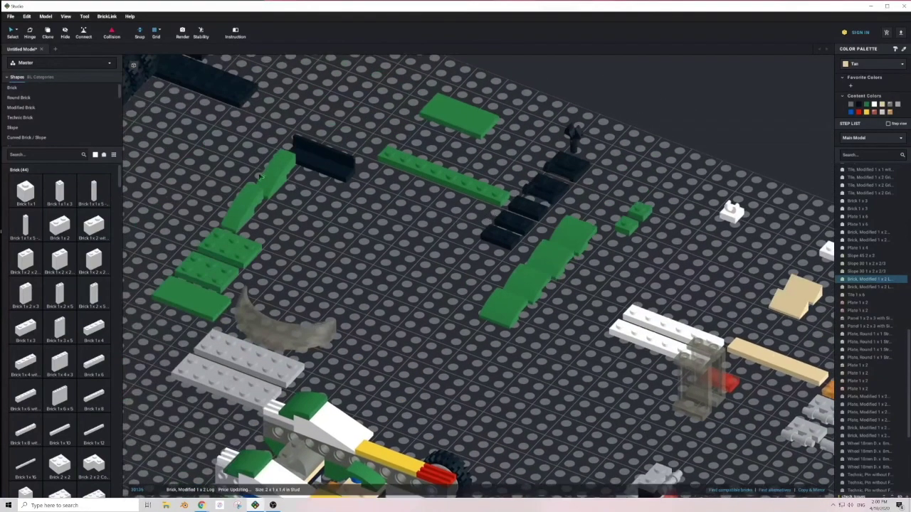
drag(280, 176, 535, 357)
middle_drag(560, 374, 402, 252)
drag(378, 237, 571, 396)
middle_drag(665, 431, 567, 363)
drag(567, 363, 582, 406)
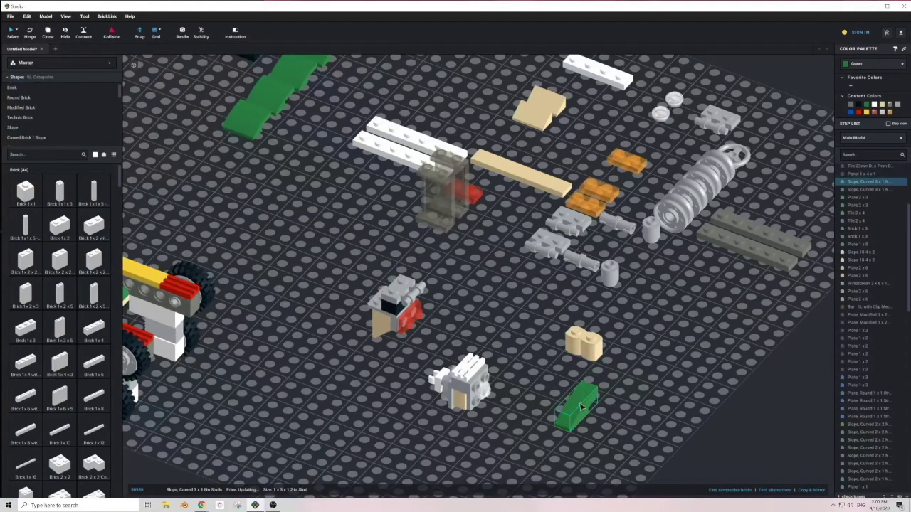
drag(581, 407, 581, 406)
Rotate the loose trans-red 1 x 2 plate and place it under the low end of the green curved slope.
drag(475, 196, 576, 425)
key(Right)
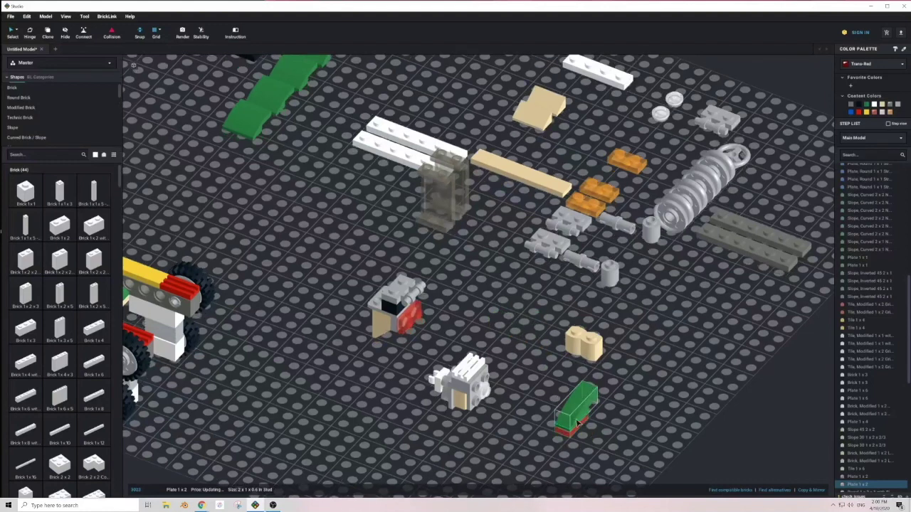
click(623, 422)
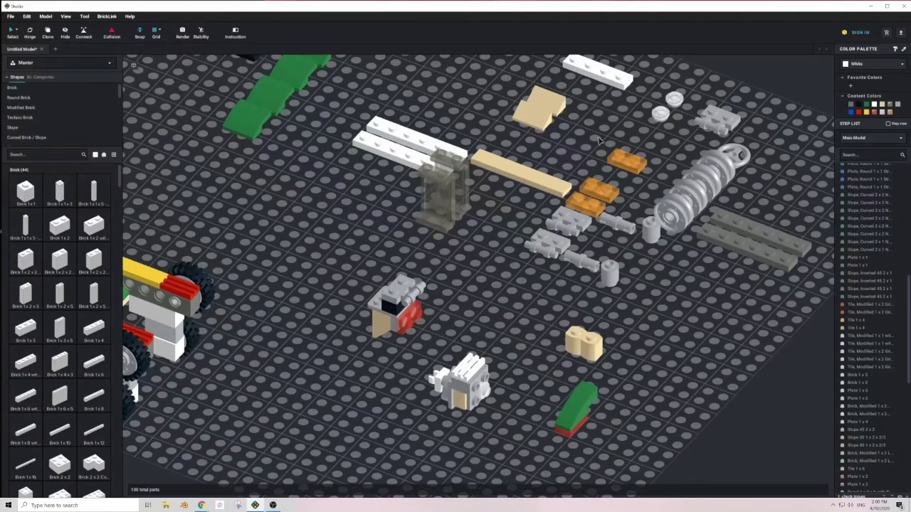
Attach the tan log brick at the tall end of the green slope and add a trans-clear 1 x 1 round plate to it.
drag(578, 340, 593, 392)
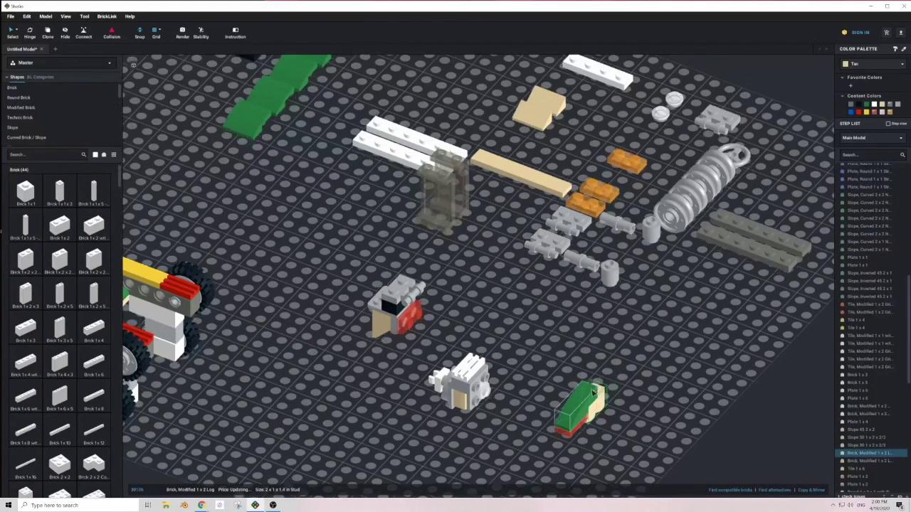
click(622, 365)
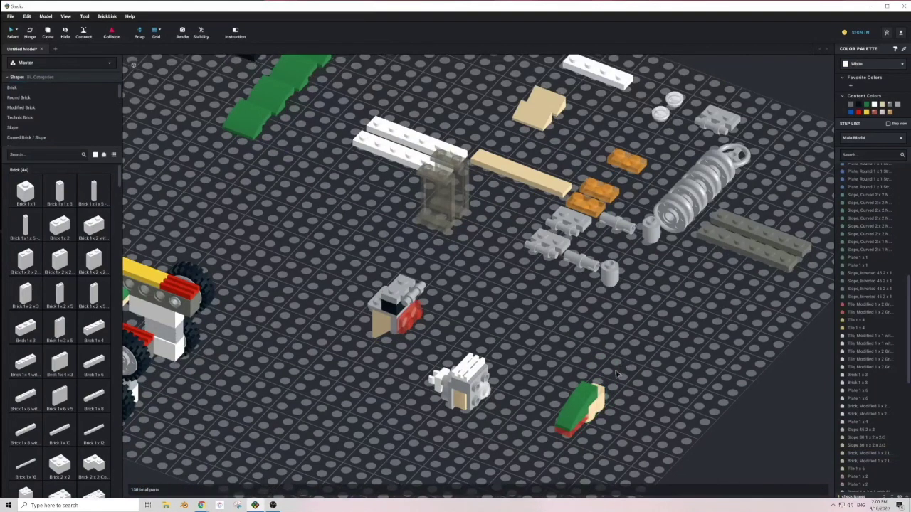
drag(661, 113, 578, 359)
click(578, 359)
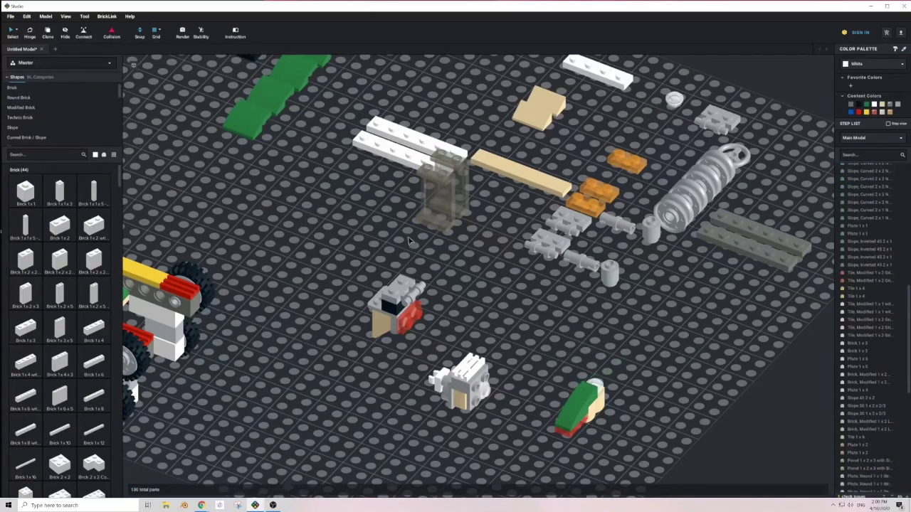
Bring over the two green 1 x 1 plates and place them side by side under the trans-red plate.
middle_drag(409, 239, 430, 272)
drag(584, 180, 616, 244)
middle_drag(705, 371, 575, 231)
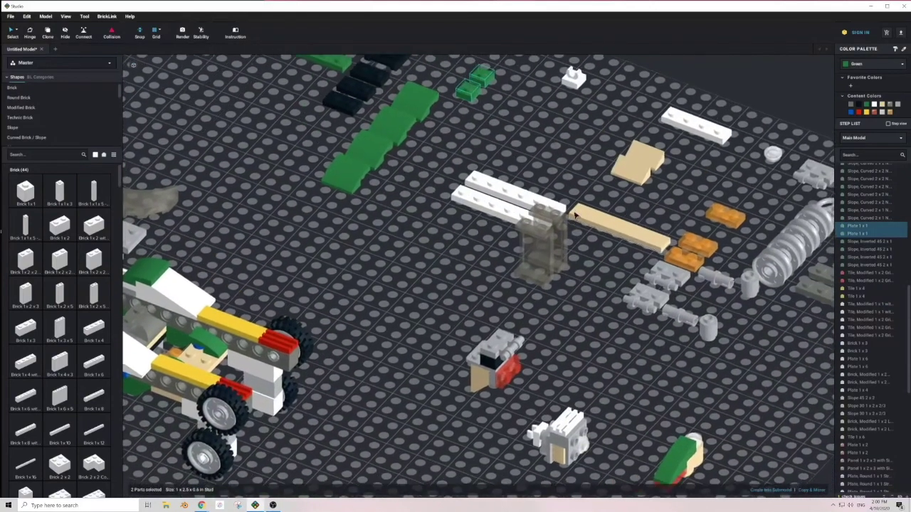
drag(470, 85, 625, 427)
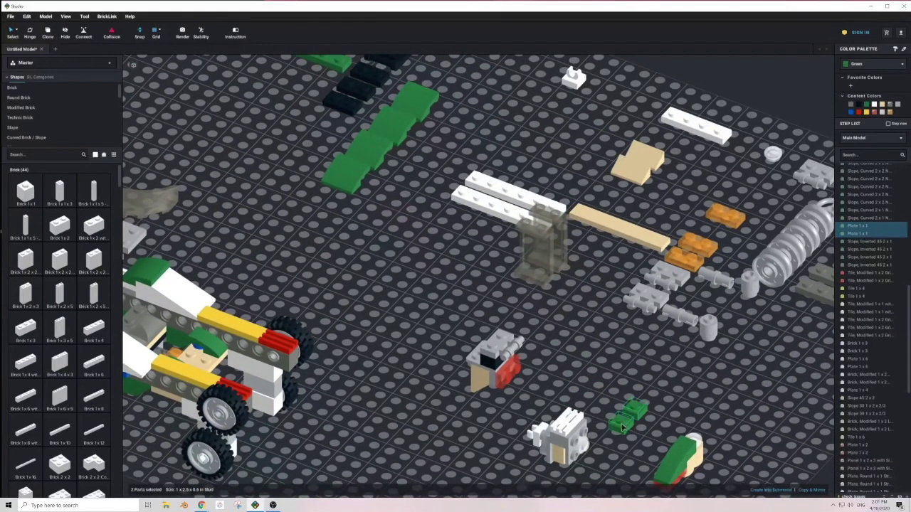
click(654, 355)
middle_drag(655, 468, 558, 368)
drag(525, 324, 567, 389)
drag(548, 324, 586, 381)
click(628, 388)
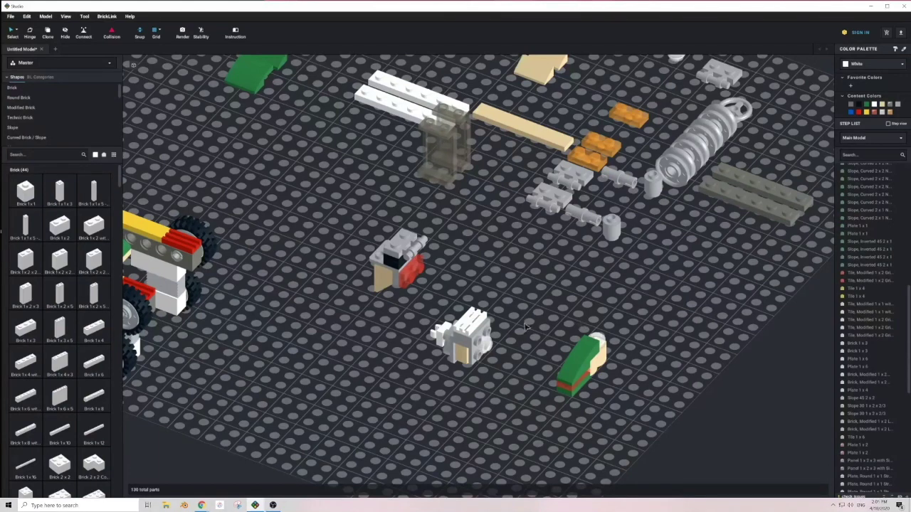
Move the bracket assembly toward the green slope assembly and rotate it so its clip points down.
drag(481, 351, 496, 339)
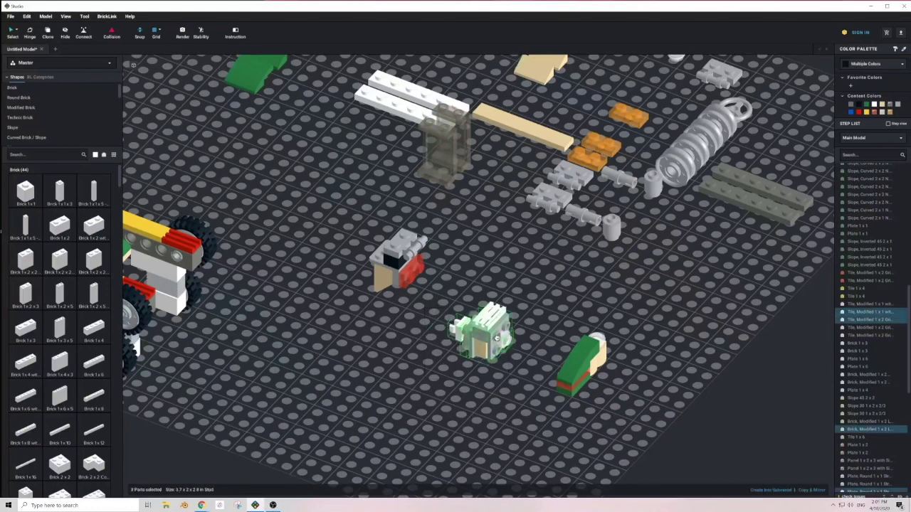
key(Left)
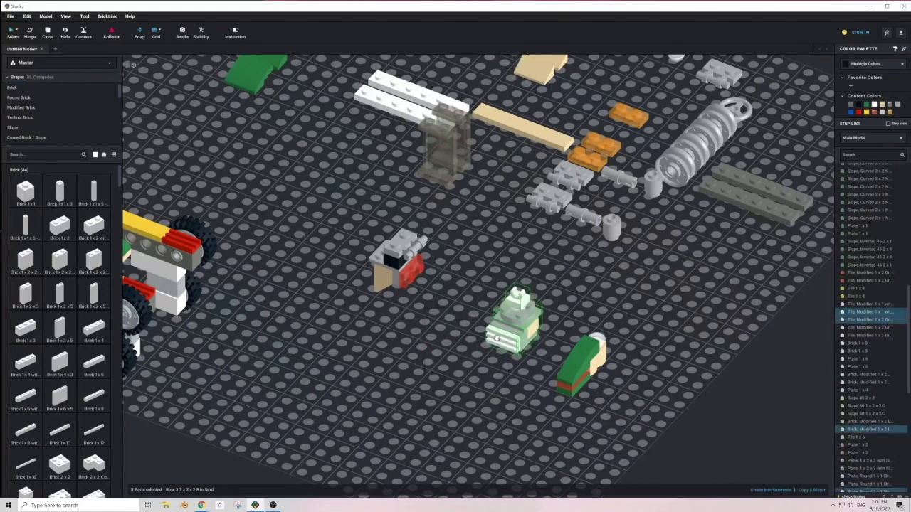
key(Right)
key(Right)
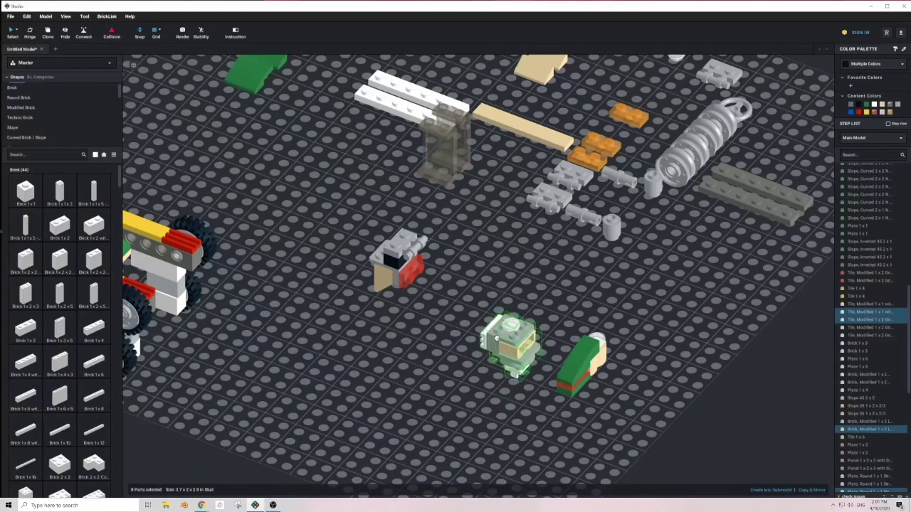
key(Right)
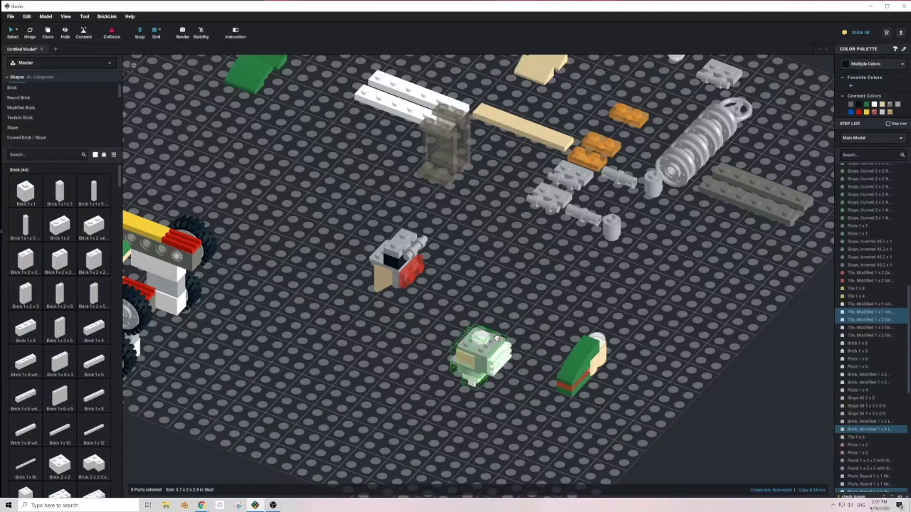
key(Right)
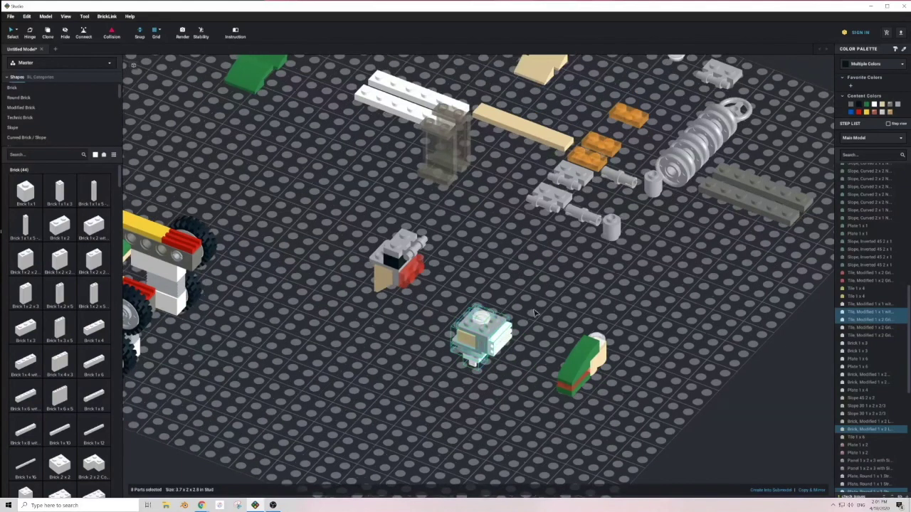
click(535, 317)
Rotate the green slope assembly and attach it by its tan log brick on top of the bracket assembly.
click(585, 360)
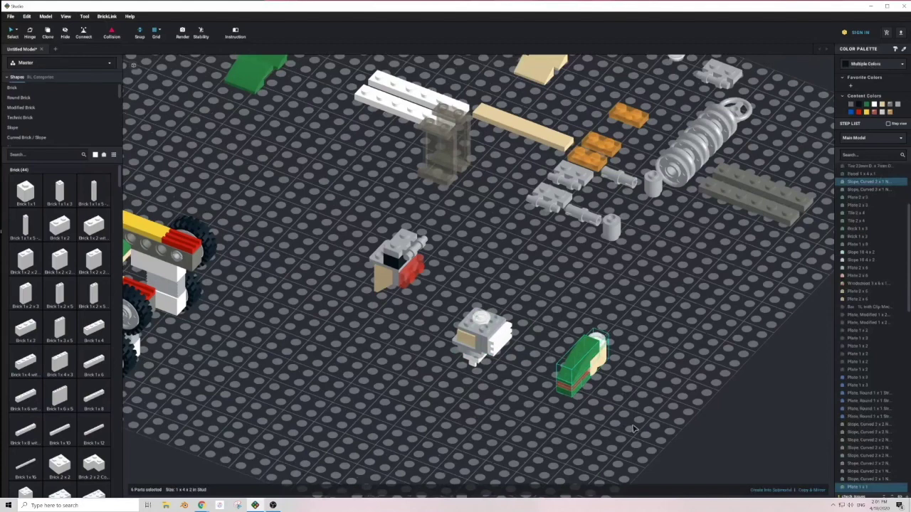
key(Right)
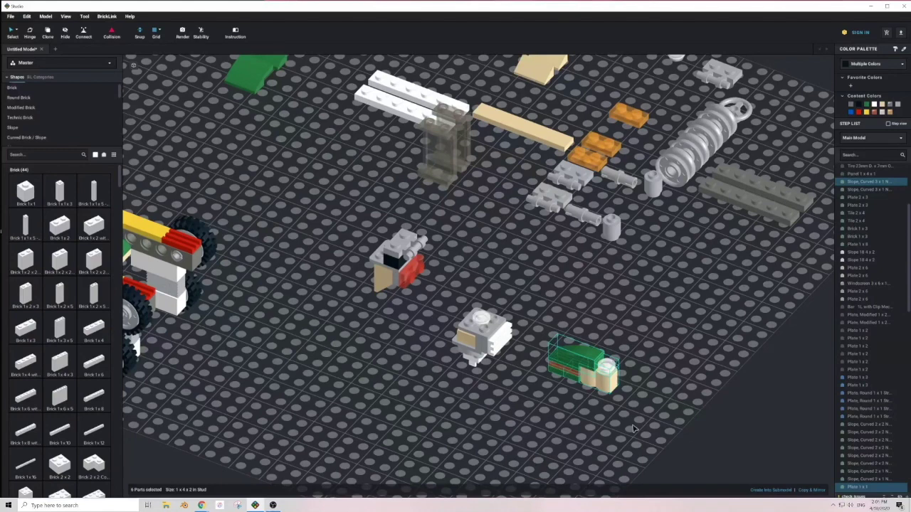
key(Right)
key(Right)
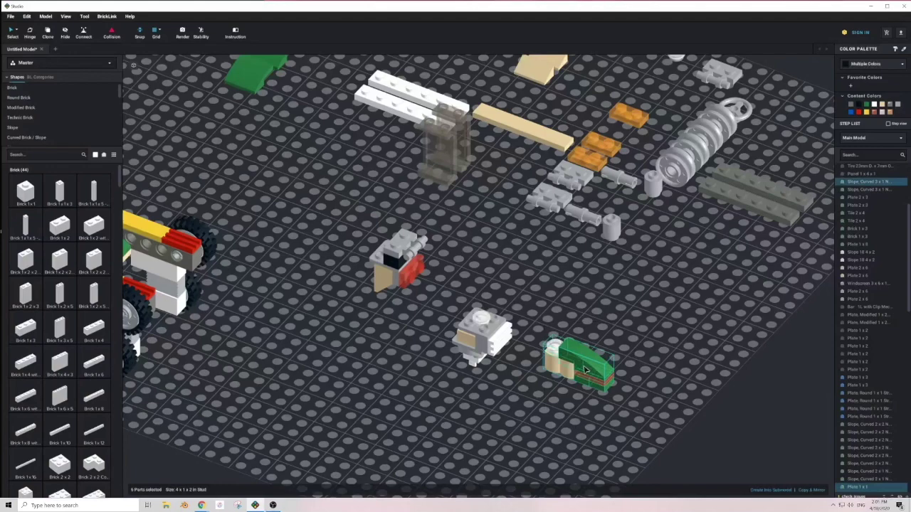
drag(585, 368, 499, 311)
right_drag(517, 365, 536, 380)
click(538, 365)
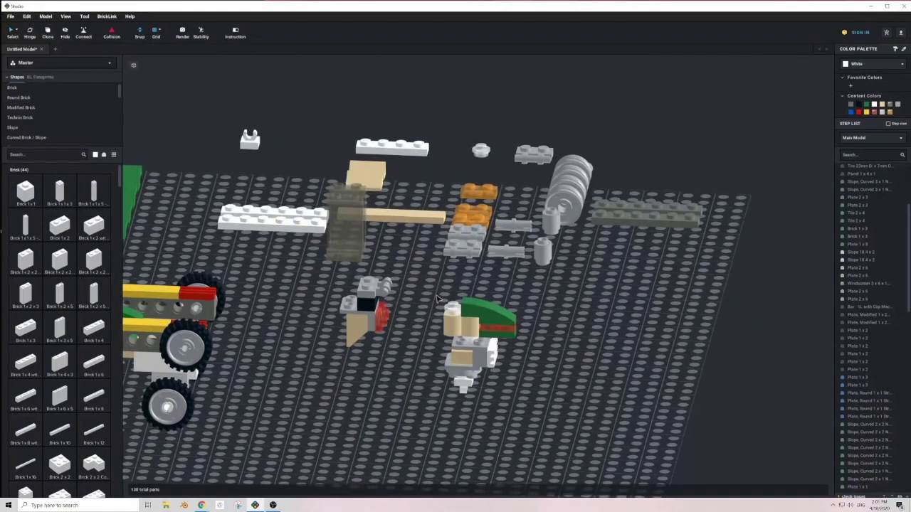
Clip the combined slope and bracket assembly onto the bar of the small trans-red bracket assembly.
click(463, 390)
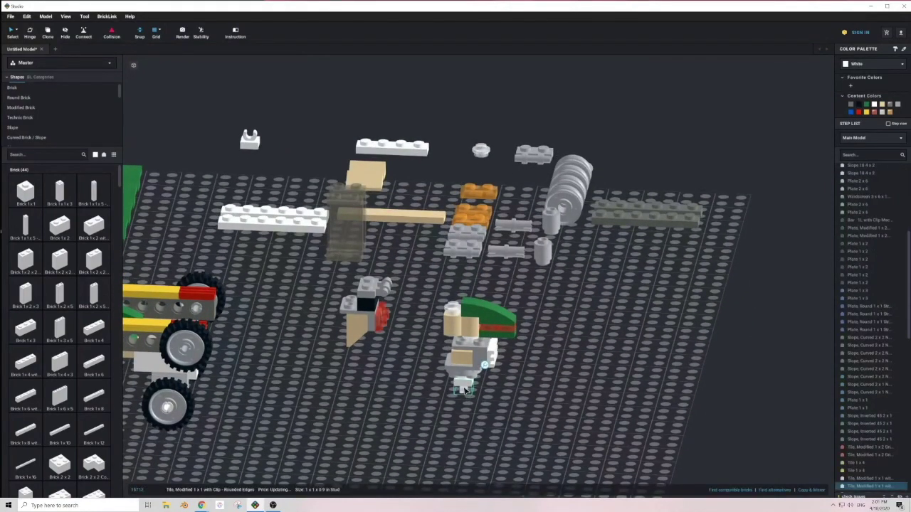
mouse_move(464, 390)
mouse_down()
mouse_move(468, 409)
mouse_move(463, 390)
mouse_up()
click(508, 415)
drag(429, 303, 522, 406)
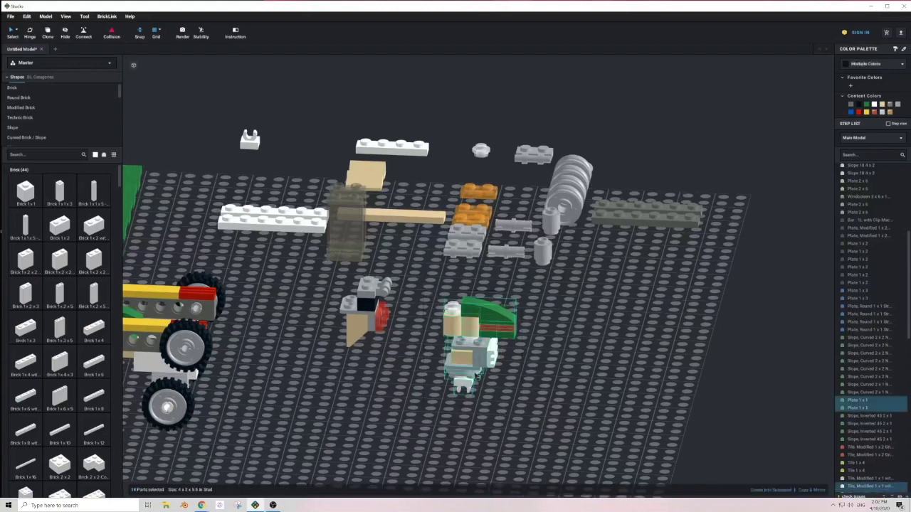
drag(464, 377, 389, 283)
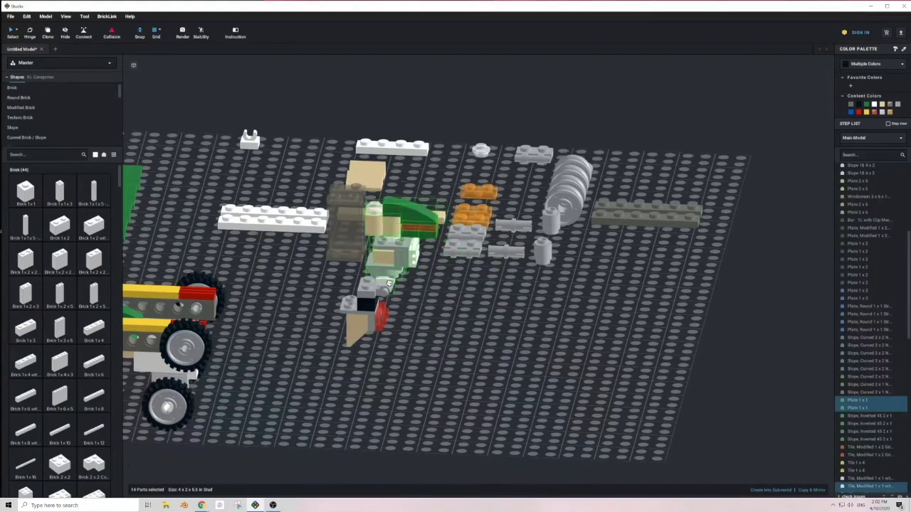
click(470, 329)
Rotate the whole joined assembly and mount it between the vehicle's two side frames, with the green slope end at the rear.
right_drag(456, 335, 457, 333)
scroll(455, 334, up, 3)
drag(368, 140, 459, 275)
middle_drag(345, 246, 447, 292)
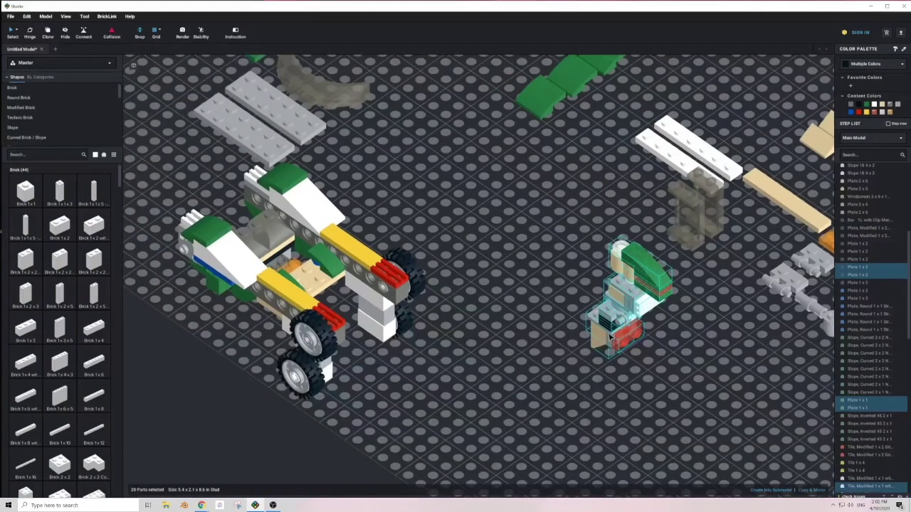
drag(610, 336, 536, 318)
key(Up)
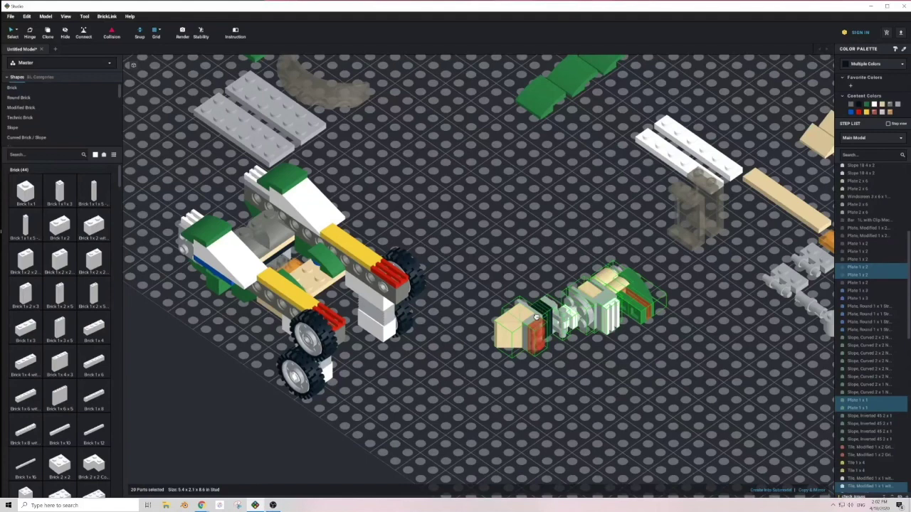
key(Left)
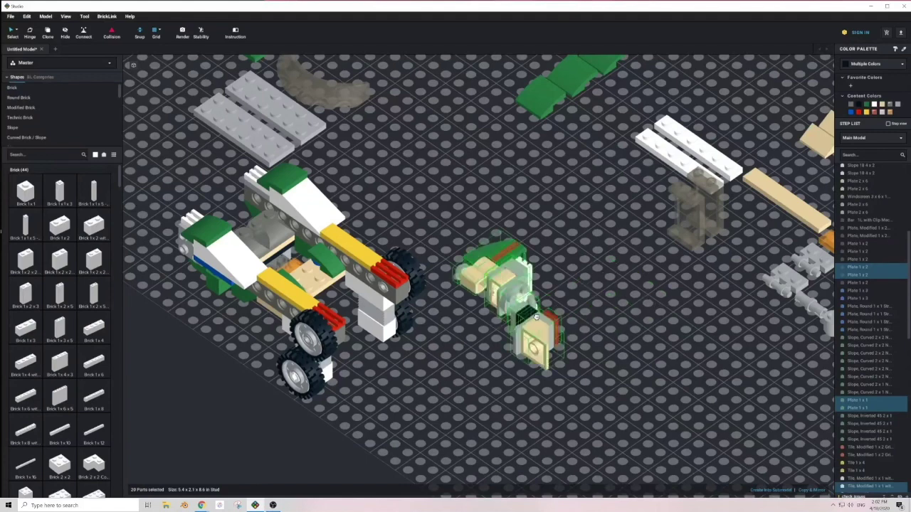
key(Down)
drag(536, 317, 304, 259)
click(427, 221)
Move the two light bluish gray 2 x 6 plates farther away from the vehicle.
middle_drag(379, 223, 536, 293)
drag(406, 224, 304, 171)
drag(422, 206, 352, 150)
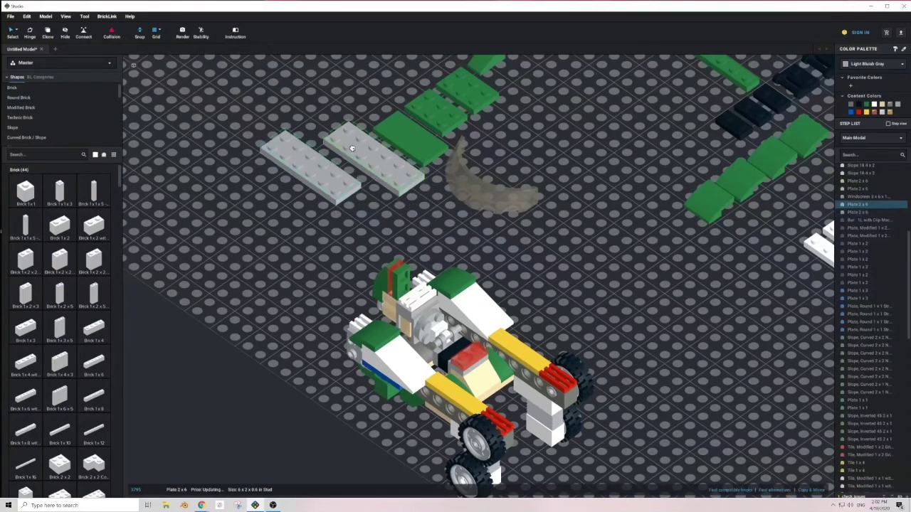
Bring a white 1 x 6 plate to the open area beside the vehicle and place a trans-orange 1 x 2 plate on its end.
middle_drag(518, 245, 463, 251)
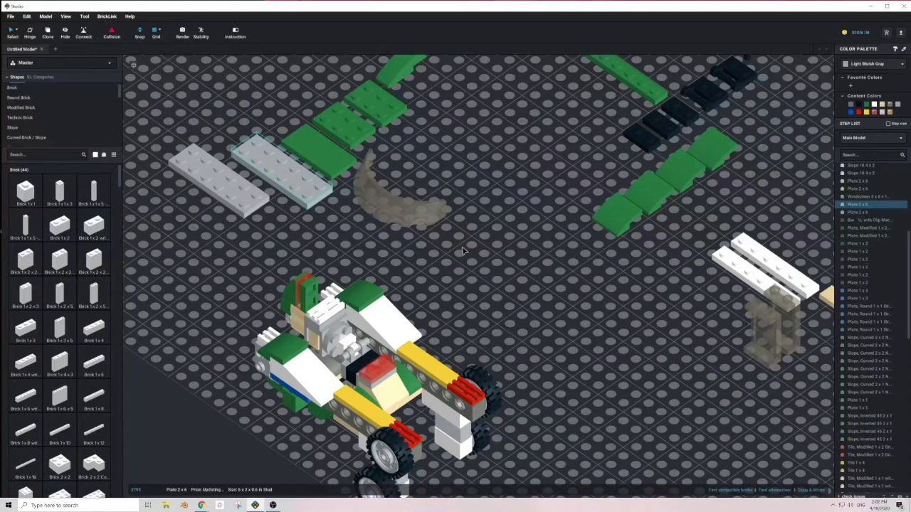
scroll(577, 274, down, 2)
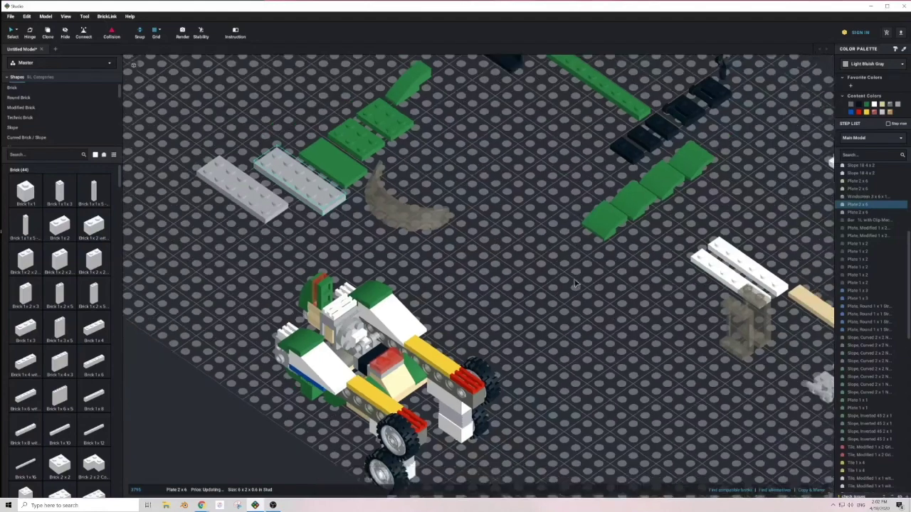
drag(691, 273, 589, 387)
middle_drag(831, 377, 685, 413)
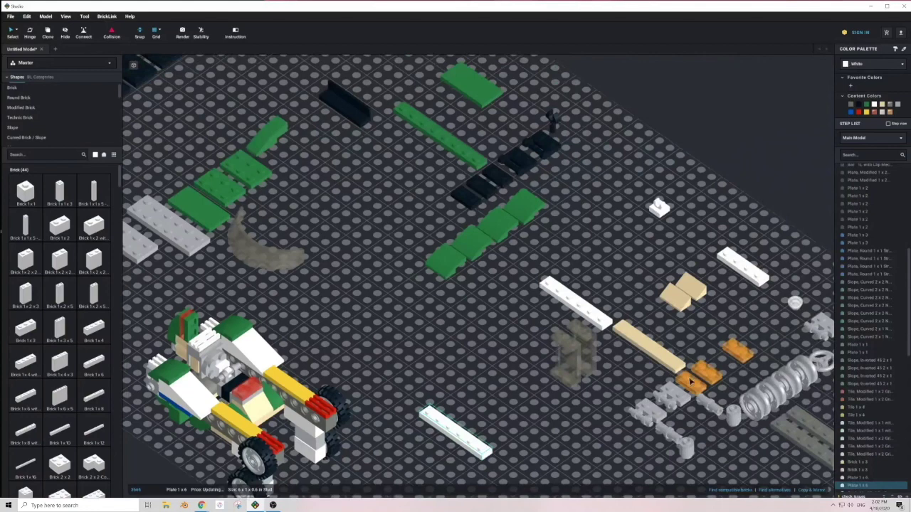
drag(686, 380, 429, 413)
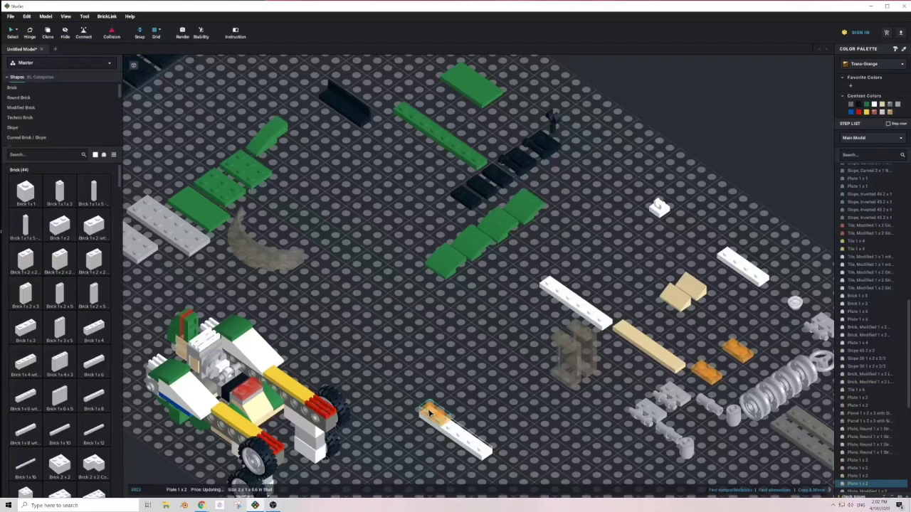
Attach a black 1 x 2 plate with side handle at the trans-orange end of the white 1 x 6 plate.
drag(518, 160, 476, 395)
scroll(483, 427, down, 1)
scroll(469, 420, up, 5)
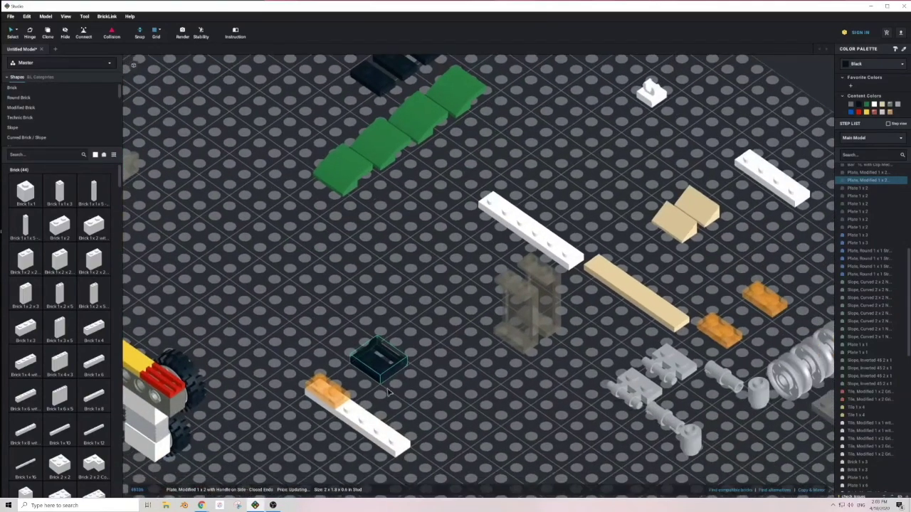
right_drag(432, 384, 488, 392)
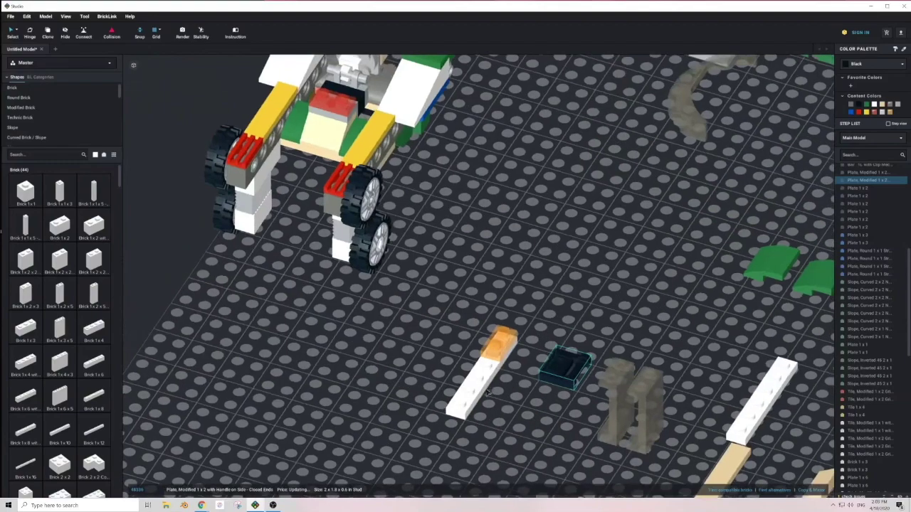
drag(552, 385, 503, 379)
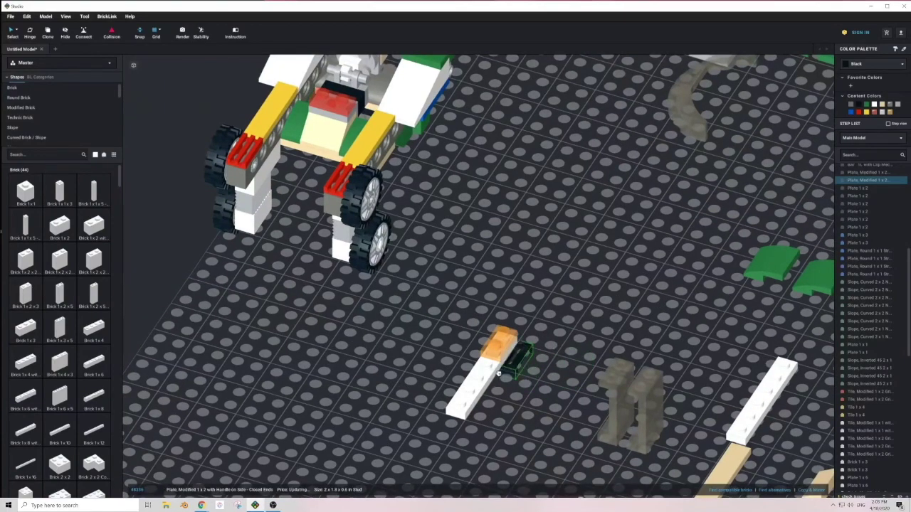
click(529, 404)
Place a green 2 x 2 curved slope on the trans-orange plate.
right_drag(415, 397, 430, 400)
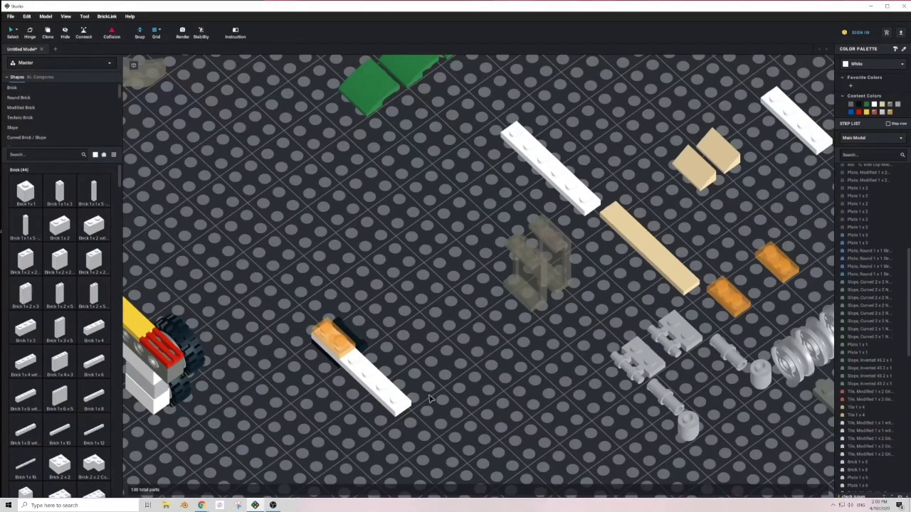
right_drag(430, 399, 431, 398)
middle_drag(478, 359, 449, 384)
drag(303, 155, 268, 400)
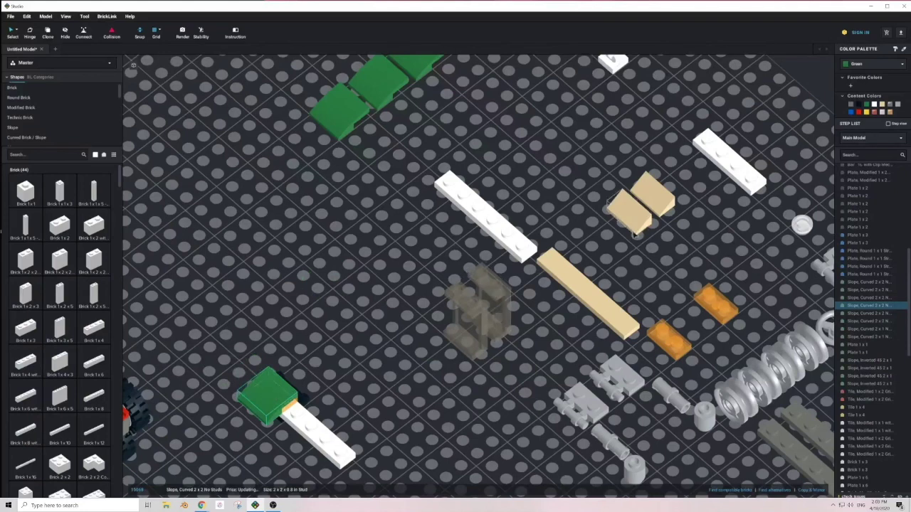
Rotate a tan 1 x 2 x 2/3 slope and place it on the white plate directly behind the green curved slope.
drag(629, 210, 364, 411)
key(Right)
key(Right)
key(Right)
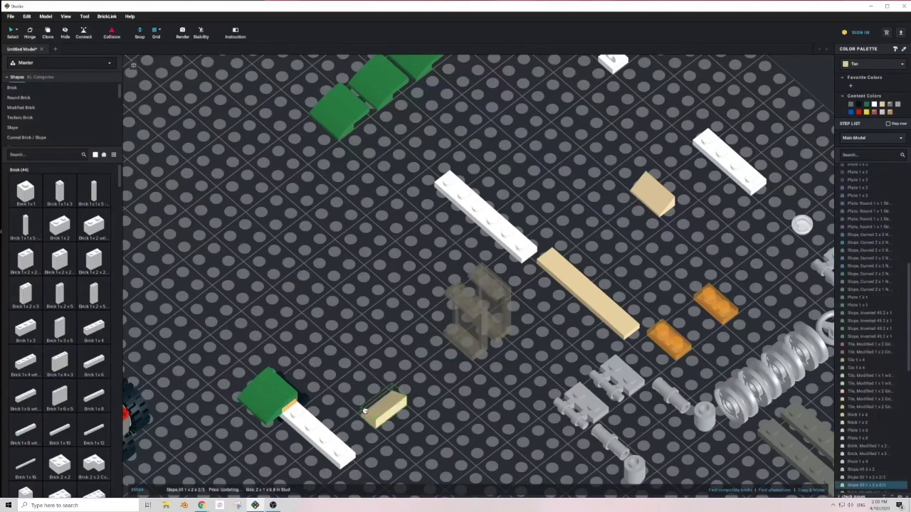
key(Right)
drag(365, 411, 307, 419)
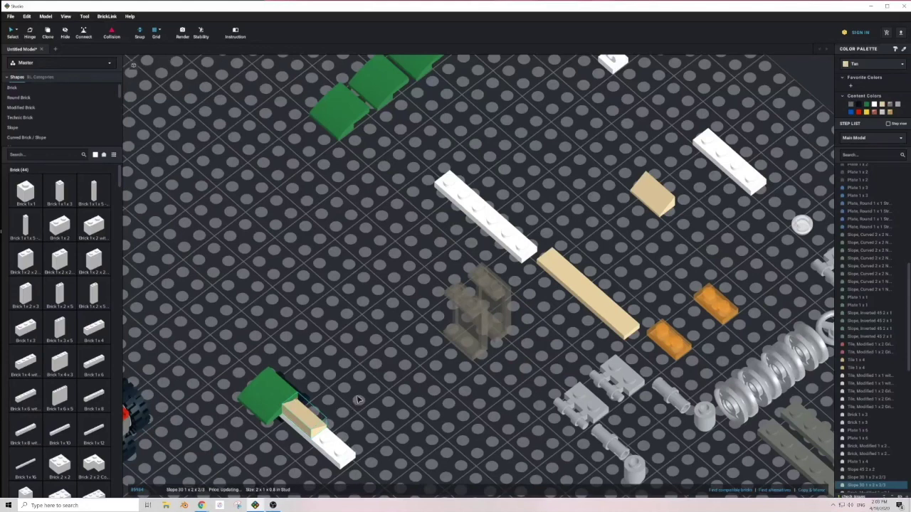
Examine the new slope assembly and the loose parts left around the baseplate from several angles.
right_drag(311, 433, 306, 424)
middle_drag(352, 456, 358, 397)
mouse_move(358, 400)
right_down()
mouse_move(357, 390)
mouse_move(353, 401)
right_up()
middle_drag(604, 293, 410, 364)
right_drag(432, 358, 429, 364)
middle_drag(296, 317, 428, 362)
right_drag(427, 363, 420, 364)
middle_drag(415, 380, 467, 328)
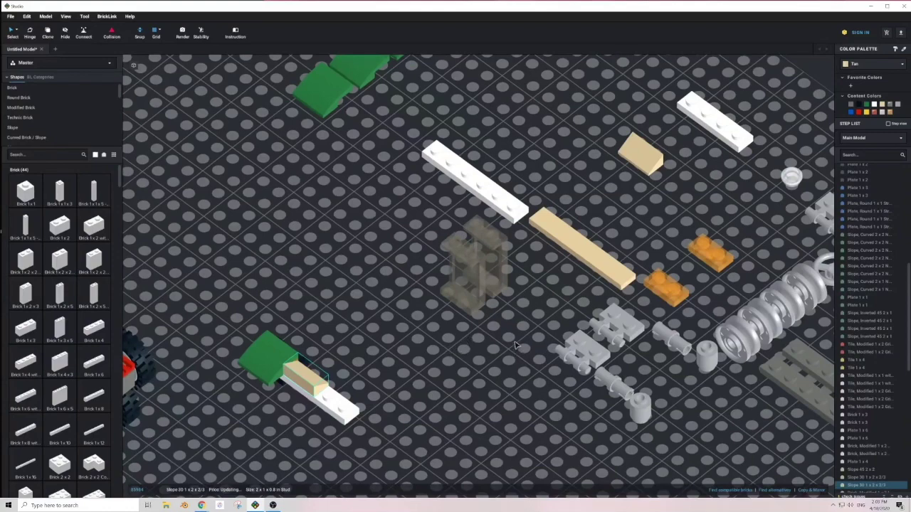
scroll(530, 329, down, 3)
mouse_move(441, 321)
right_down()
mouse_move(491, 307)
mouse_move(442, 319)
right_up()
middle_drag(363, 267, 459, 300)
middle_drag(350, 309, 466, 288)
middle_drag(675, 360, 514, 322)
middle_drag(634, 370, 503, 332)
mouse_move(499, 378)
right_down()
mouse_move(491, 366)
mouse_move(493, 374)
right_up()
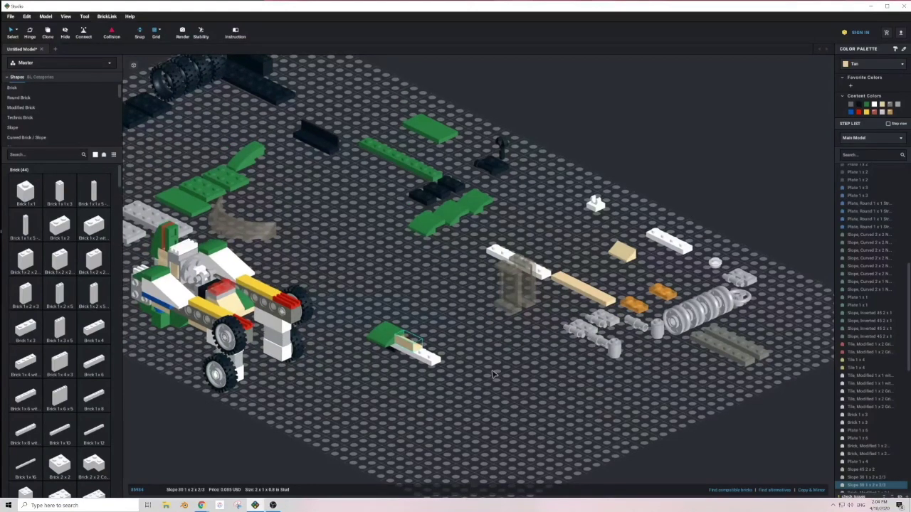
right_drag(493, 373, 494, 373)
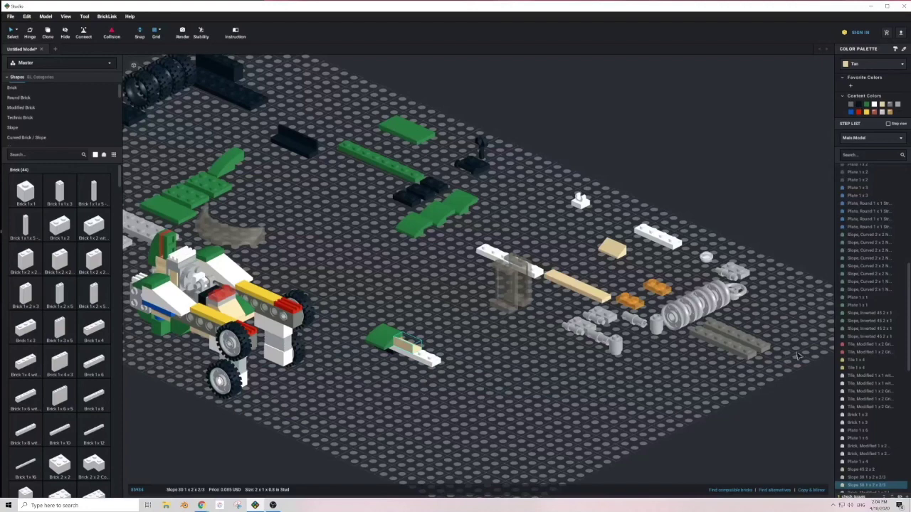
Move both dark bluish gray 1 x 6 plates and a light bluish gray 1 x 2 handle plate near the slope assembly.
drag(736, 351, 511, 432)
drag(746, 347, 543, 402)
drag(599, 322, 501, 339)
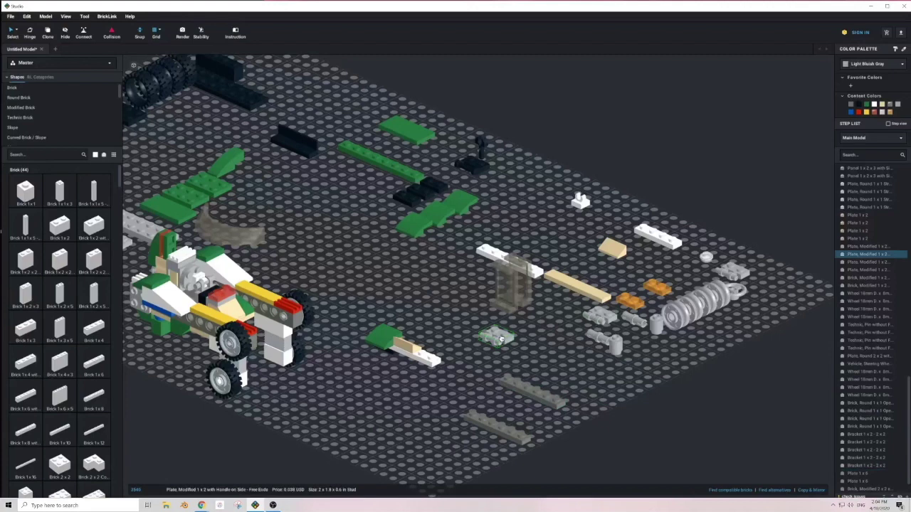
mouse_move(502, 339)
mouse_down()
mouse_move(512, 342)
mouse_move(488, 341)
mouse_up()
Extend the white plate's free end with a dark bluish gray 1 x 6 plate and set both light bluish gray handle plates on it.
drag(490, 439, 450, 384)
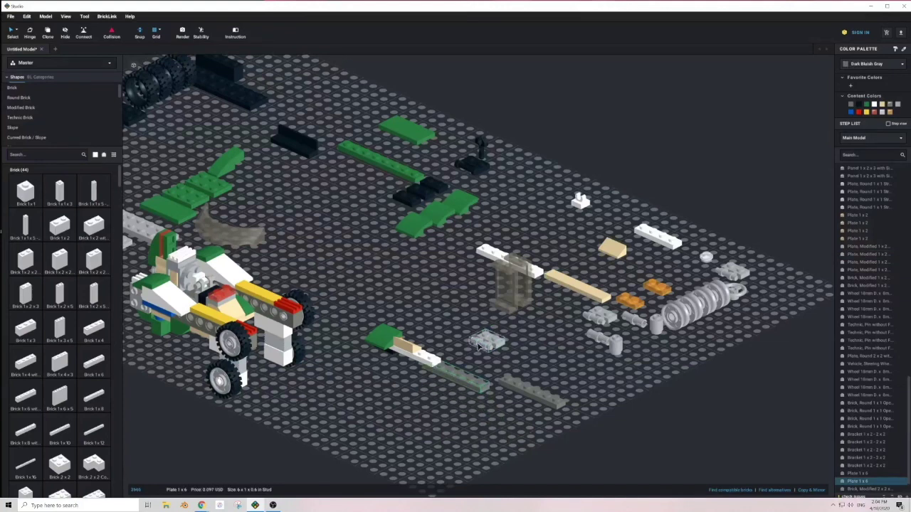
drag(483, 345, 461, 369)
right_drag(462, 370, 464, 398)
drag(599, 283, 478, 361)
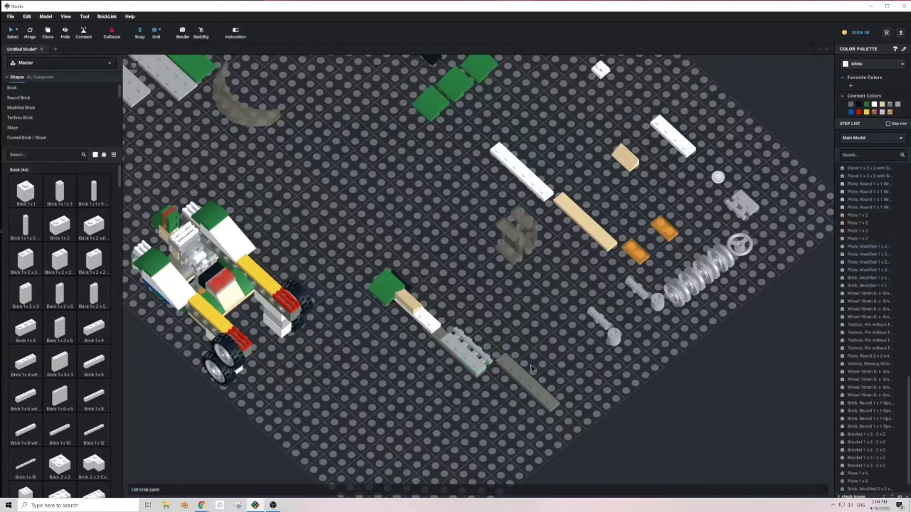
Stack the second dark bluish gray 1 x 6 plate over the handle plates and top it with the tan 1 x 6 tile.
drag(530, 385, 457, 344)
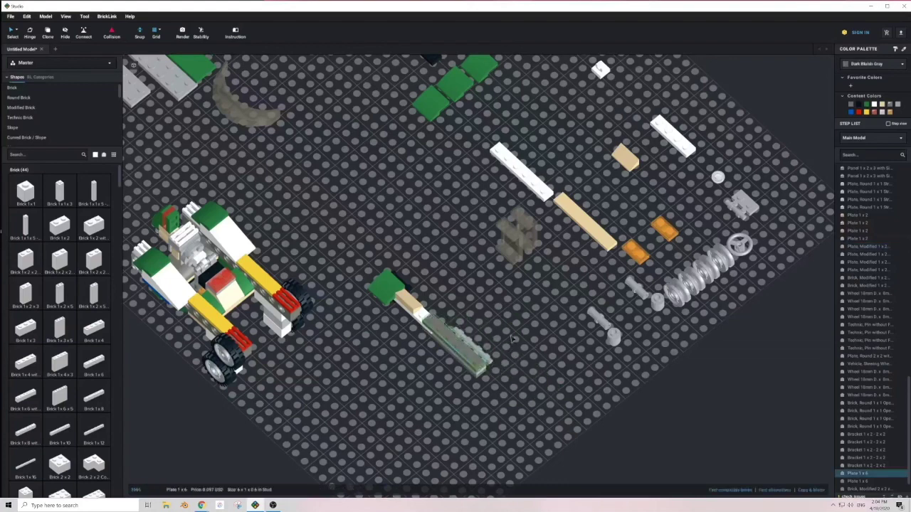
drag(583, 225, 440, 351)
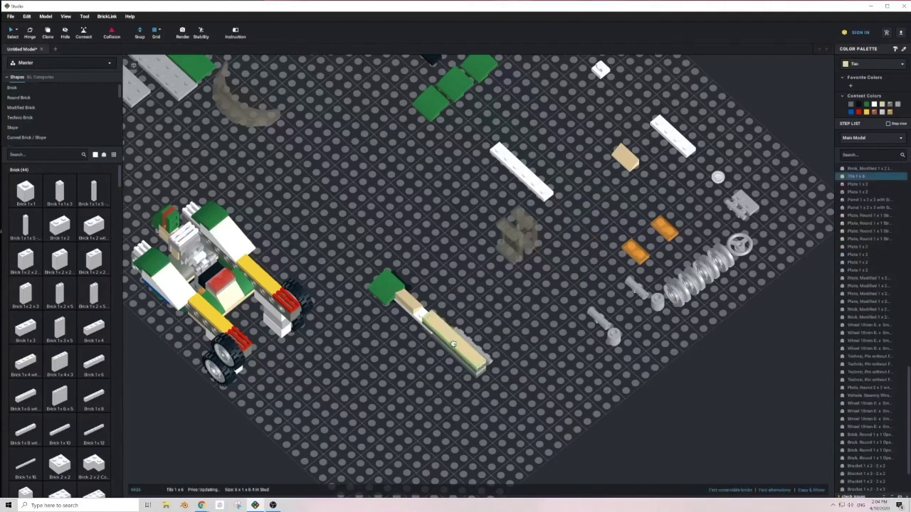
Move the black 1 x 2 closed-ends handle plate beside the tan-topped assembly and join a white 1 x 6 plate to it.
click(509, 286)
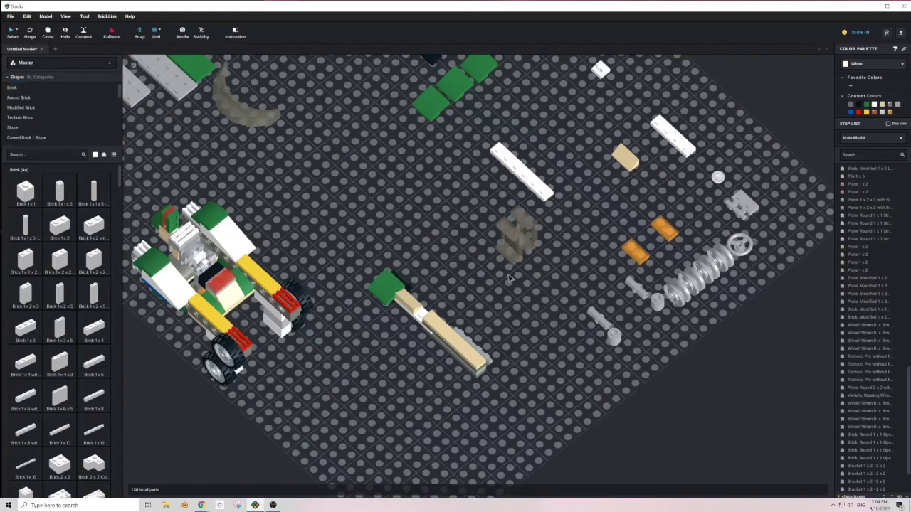
right_drag(525, 302, 518, 300)
middle_drag(616, 124, 572, 162)
middle_drag(514, 152, 544, 161)
drag(579, 103, 464, 319)
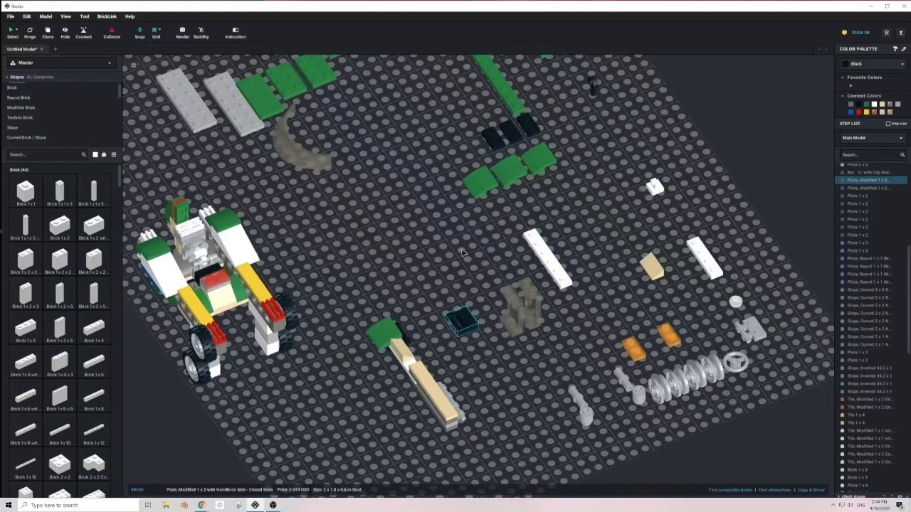
drag(546, 250, 478, 327)
click(527, 346)
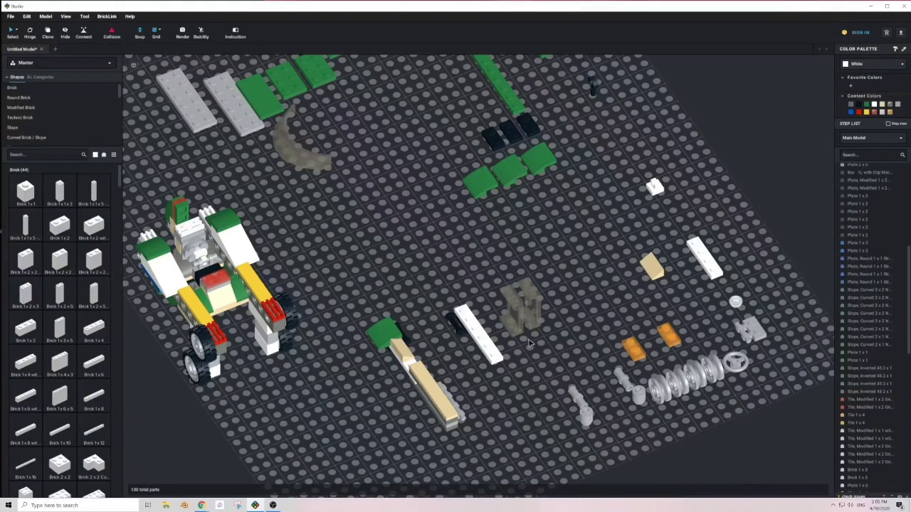
Set a trans-orange 1 x 2 plate on the white plate's handle end and cover it with a rotated green 2 x 2 curved slope.
drag(632, 348, 468, 315)
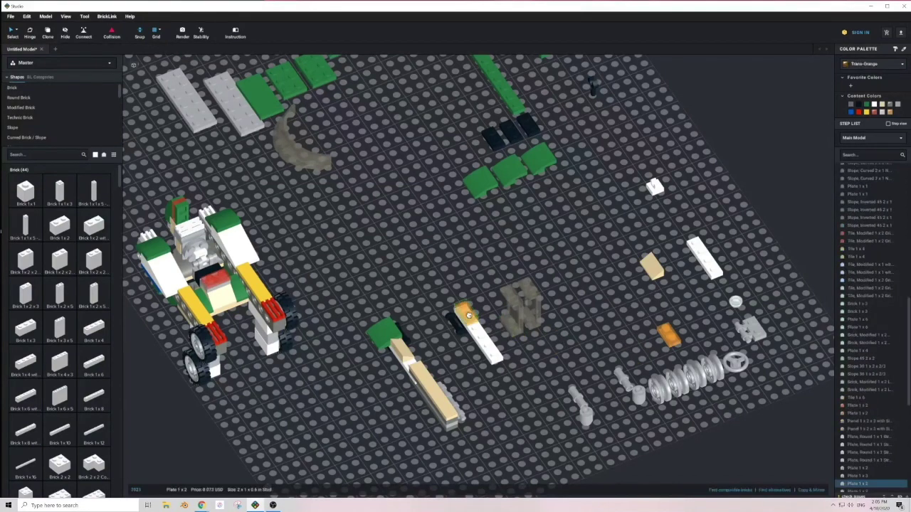
click(580, 274)
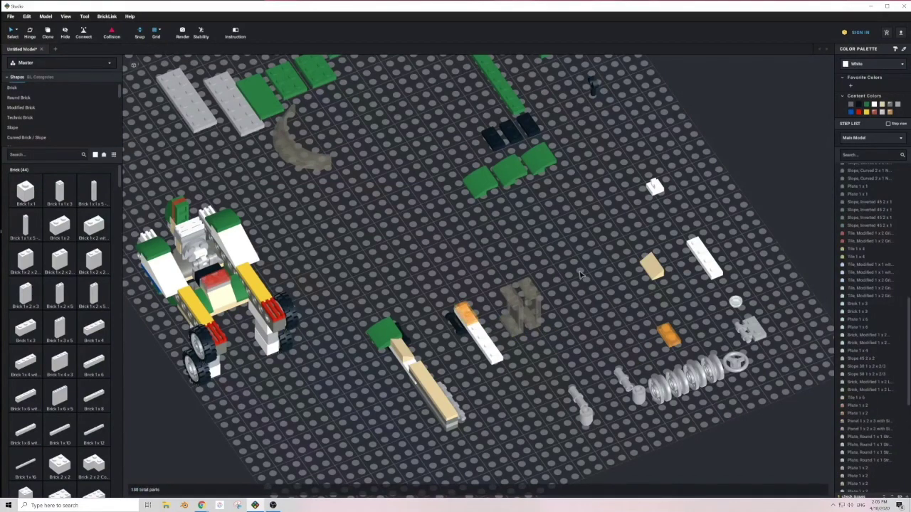
drag(491, 188, 432, 223)
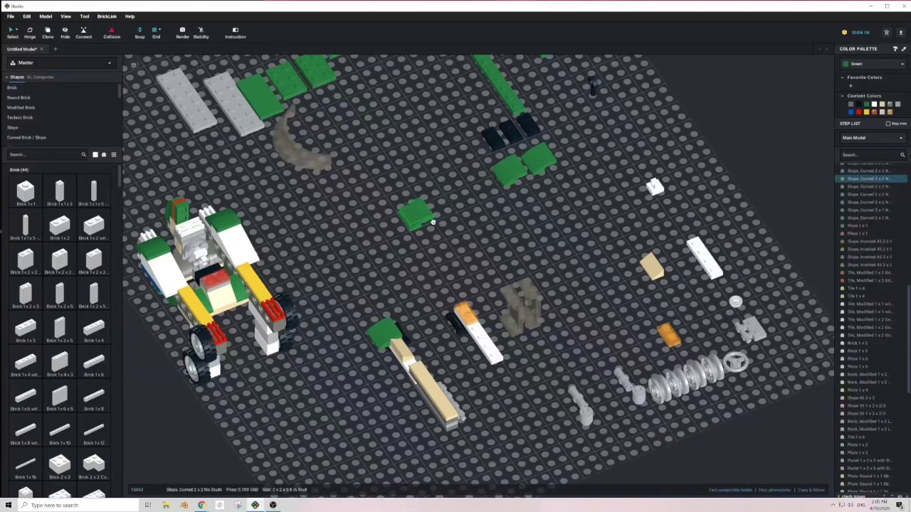
key(Right)
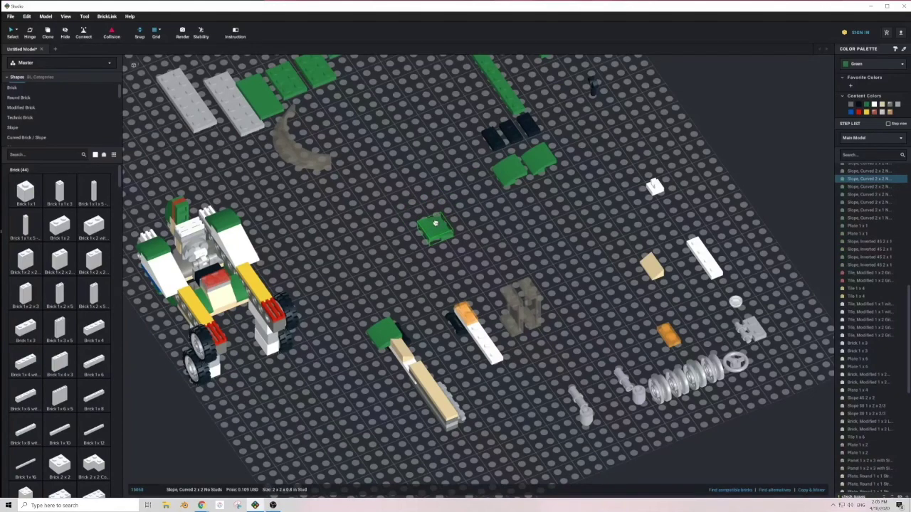
drag(442, 224, 472, 313)
mouse_move(516, 344)
right_down()
mouse_move(508, 340)
mouse_move(528, 343)
right_up()
Move both trans-black 1 x 2 x 3 panels away from the new white plate assembly.
drag(526, 341, 516, 283)
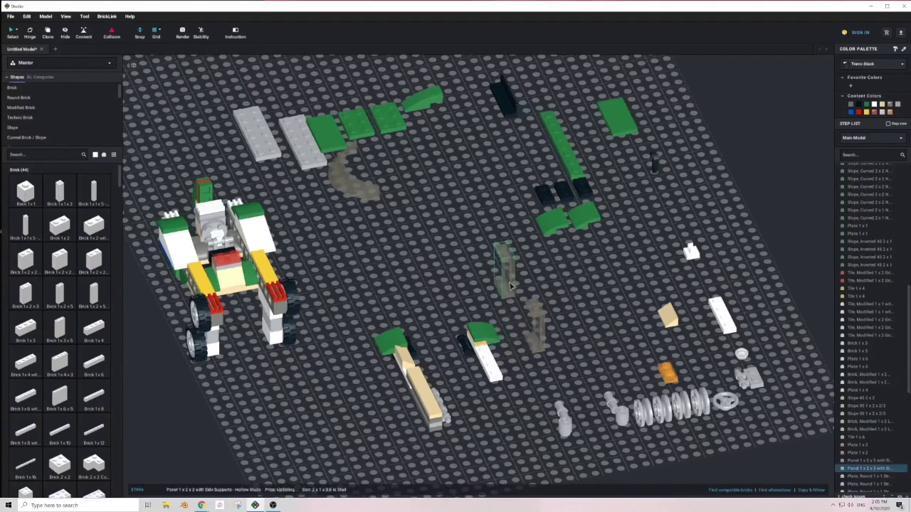
drag(534, 332, 548, 284)
right_drag(533, 322, 535, 327)
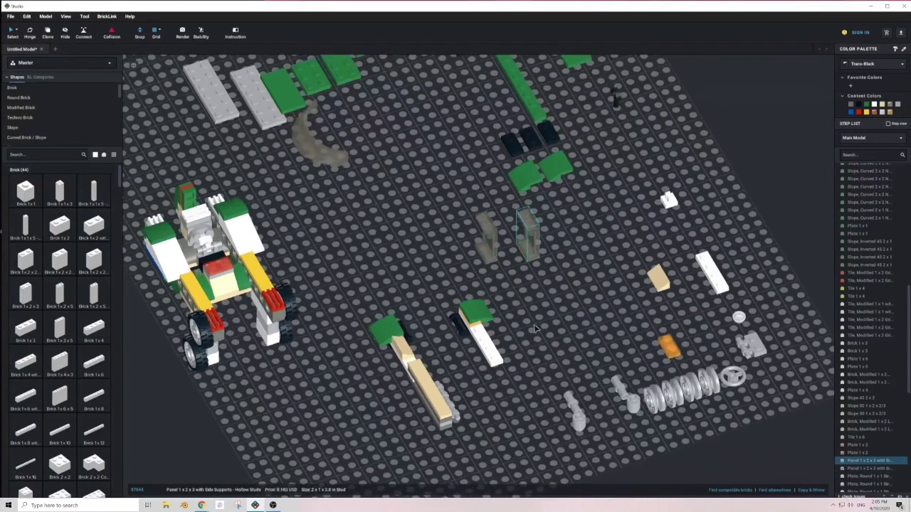
Attach a light bluish gray 2 x 6 plate to the white plate's free end and add the 1 x 2 free-ends handle plate at its tip.
middle_drag(435, 253, 449, 278)
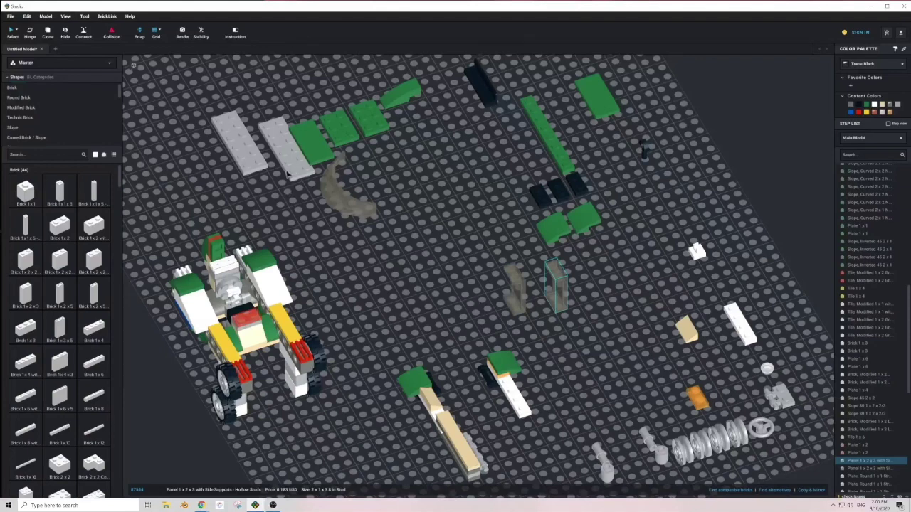
drag(289, 175, 359, 340)
drag(400, 402, 546, 457)
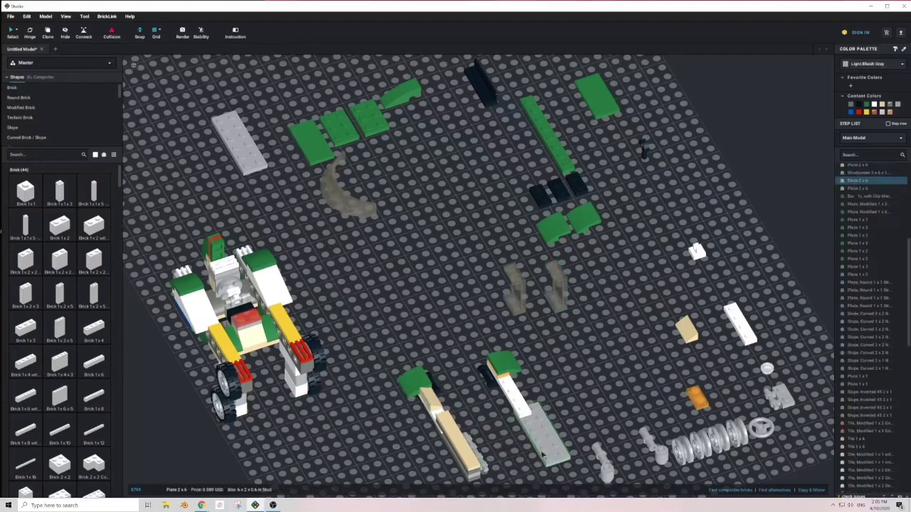
click(343, 254)
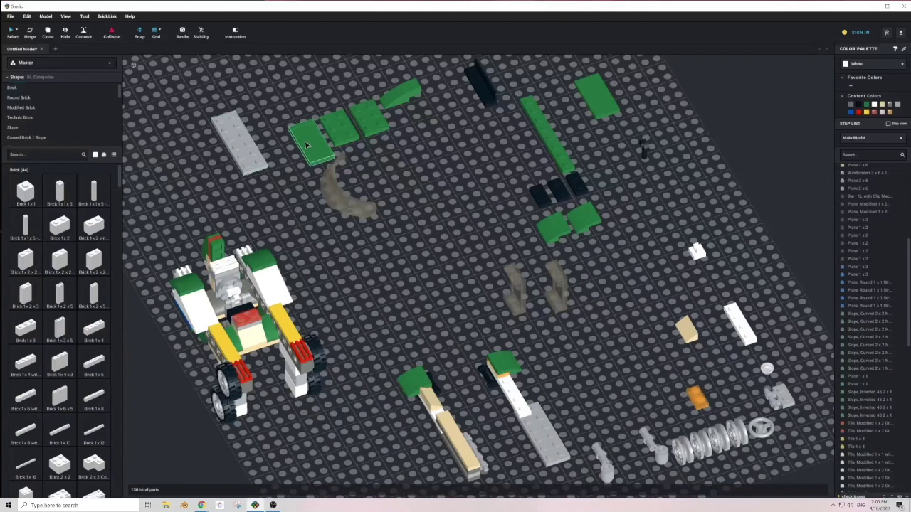
drag(780, 395, 557, 463)
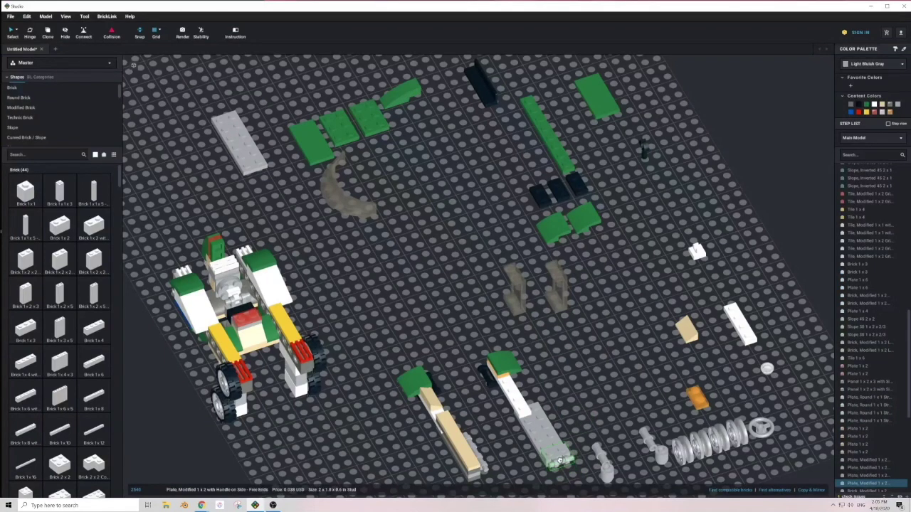
click(578, 382)
Bring over a black 2 x 3 plate and place it on the light bluish gray 2 x 6 plate.
middle_drag(482, 322, 504, 388)
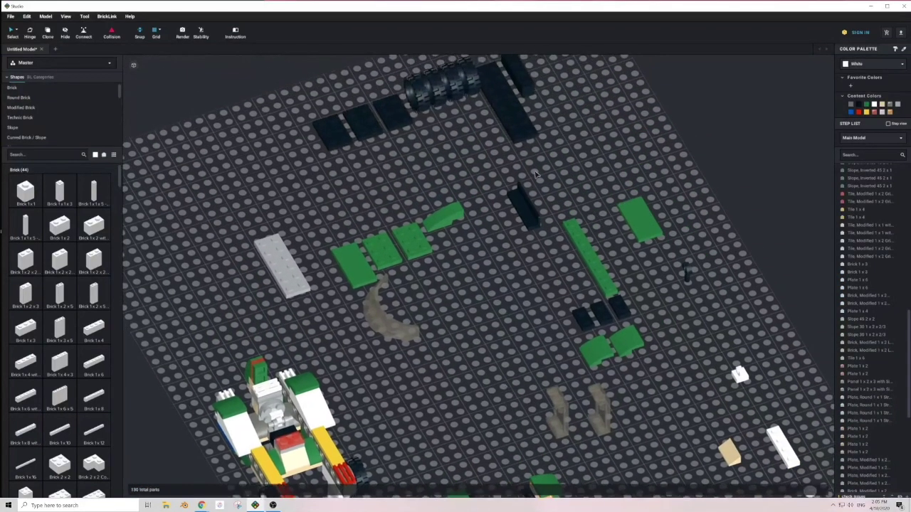
drag(397, 126, 460, 316)
middle_drag(460, 315, 398, 169)
drag(399, 165, 531, 423)
click(567, 377)
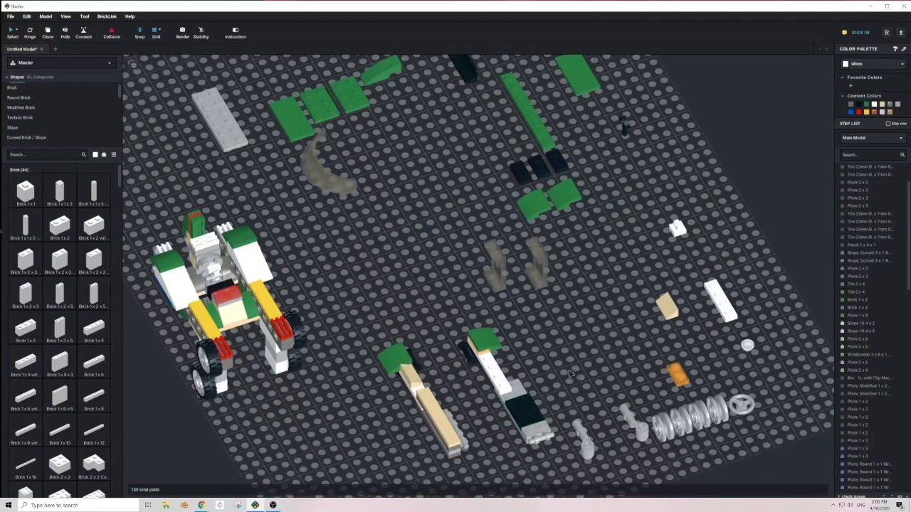
Stack the second light bluish gray 2 x 6 plate over the black plate and top it with a green 2 x 4 tile.
drag(221, 144, 381, 345)
drag(401, 406, 523, 426)
click(493, 411)
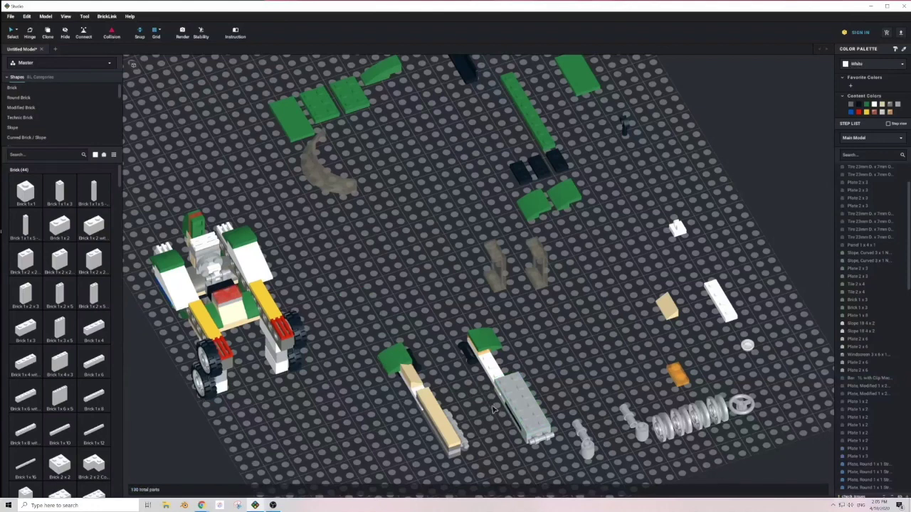
drag(577, 75, 521, 405)
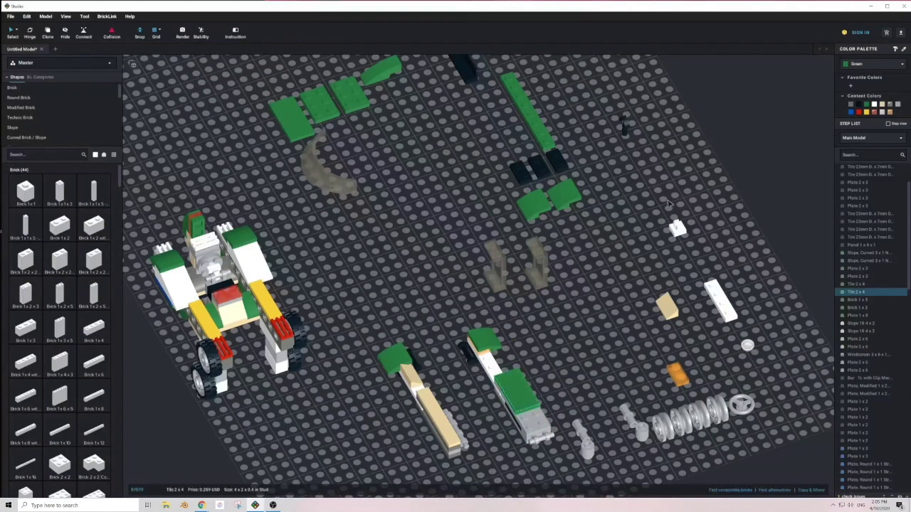
Place a black 1 x 2 plate beyond the green tile and cover that end with a green 2 x 2 curved slope, rotated to slope outward.
drag(558, 163, 532, 425)
drag(566, 198, 581, 350)
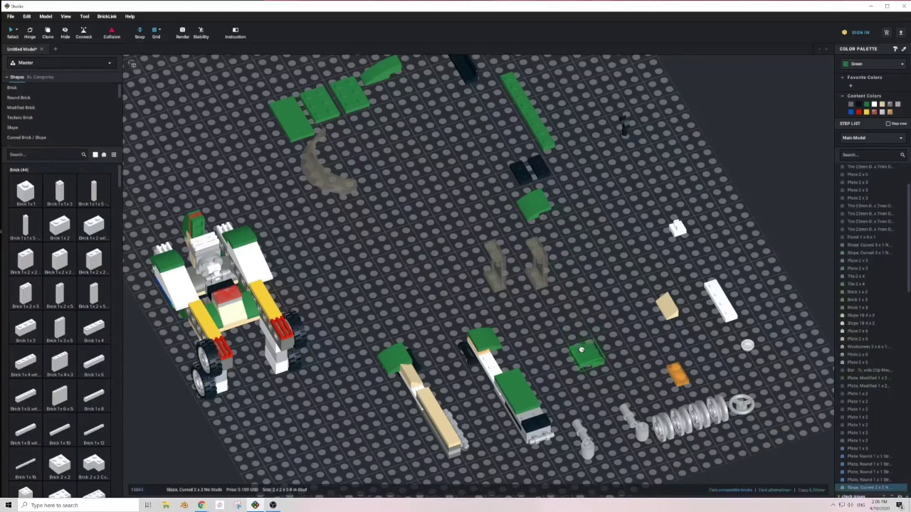
key(Right)
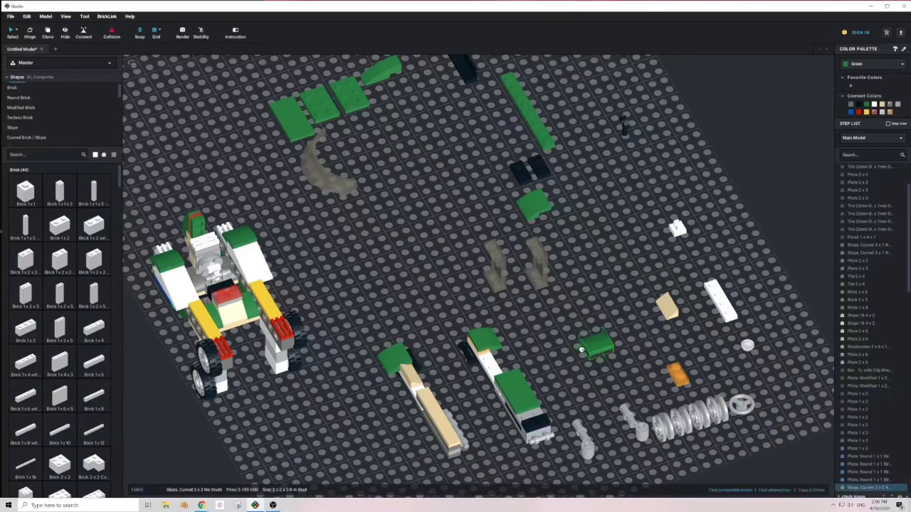
key(Right)
drag(581, 349, 535, 421)
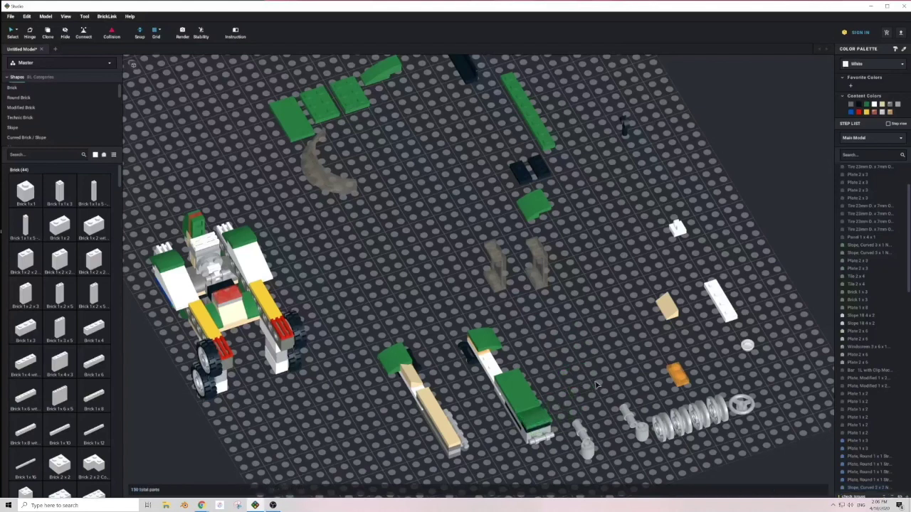
Attach the white 1 x 1 clip tile to the handle at the end of the green-topped assembly.
drag(676, 227, 545, 442)
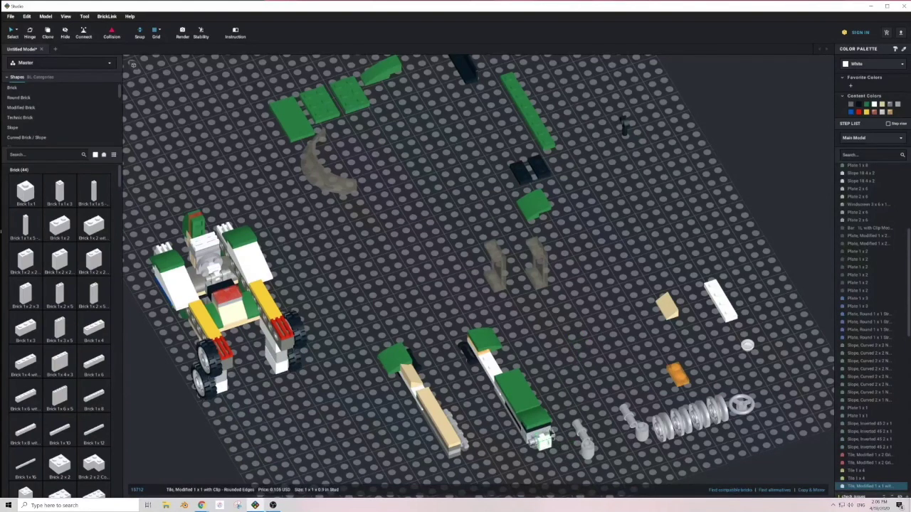
click(599, 337)
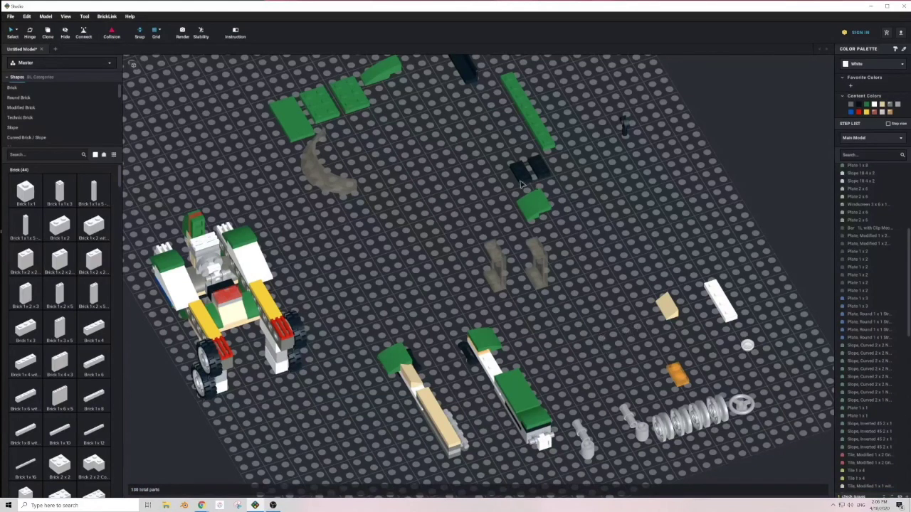
Add a black 1 x 2 plate beneath the green curved slope at the near-vehicle end of each of the two long assemblies.
drag(523, 172, 393, 381)
click(386, 398)
drag(538, 173, 523, 343)
right_drag(533, 342, 522, 344)
drag(522, 344, 535, 372)
right_drag(545, 368, 534, 372)
drag(534, 372, 524, 373)
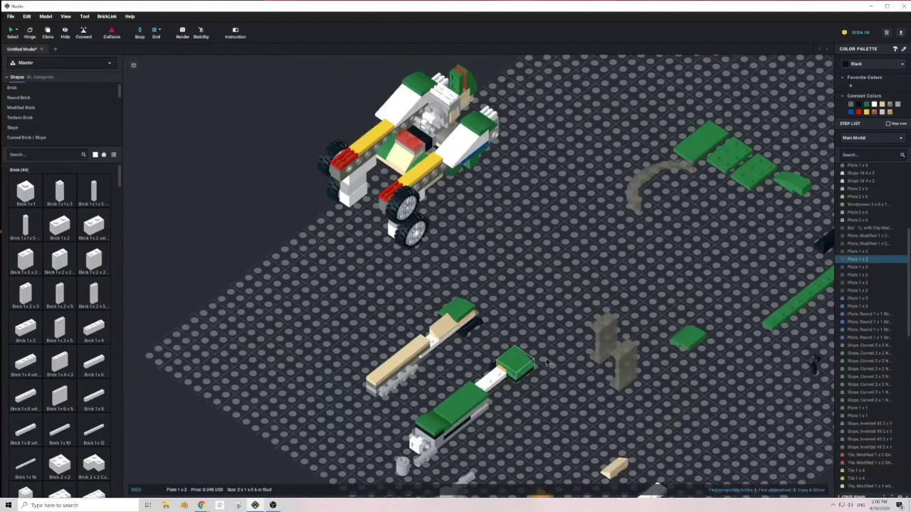
click(567, 327)
Move two light bluish gray 1 x 1 round bricks off the loose pins and set them beside the tan-topped assembly.
right_drag(480, 331, 502, 332)
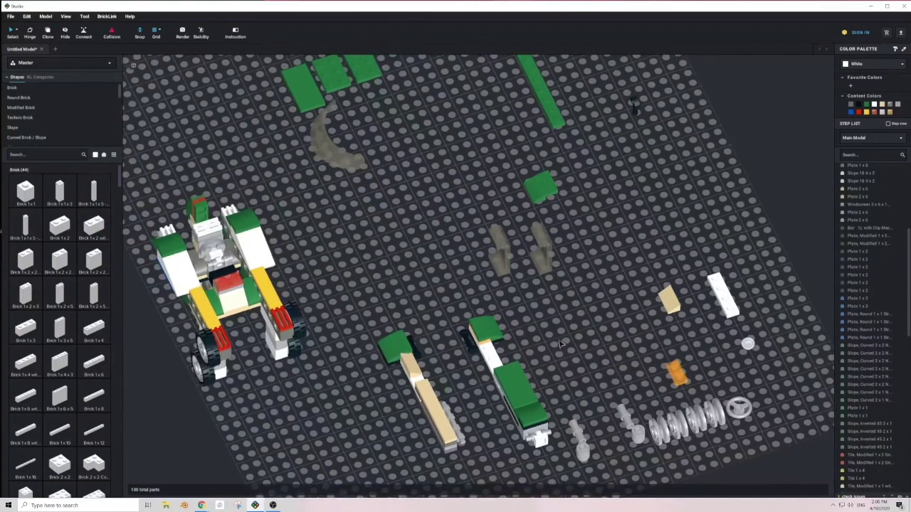
right_drag(560, 344, 568, 328)
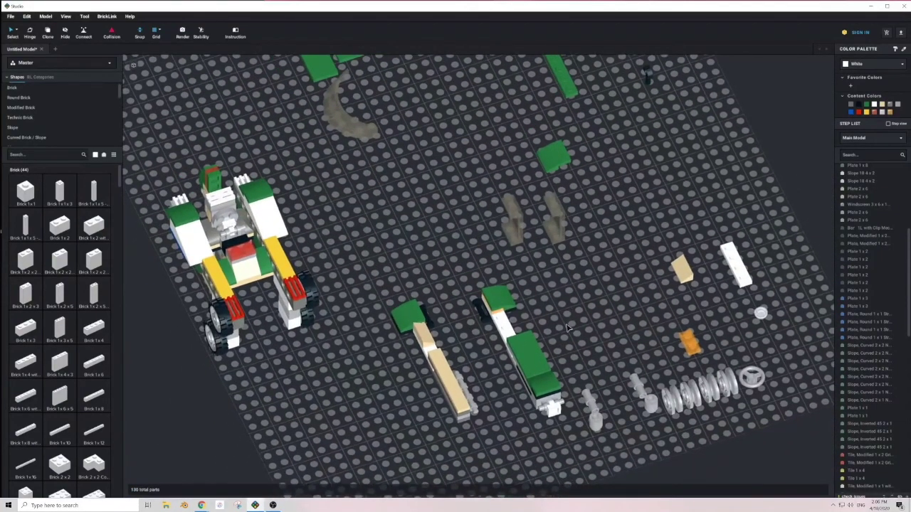
right_drag(552, 290, 565, 278)
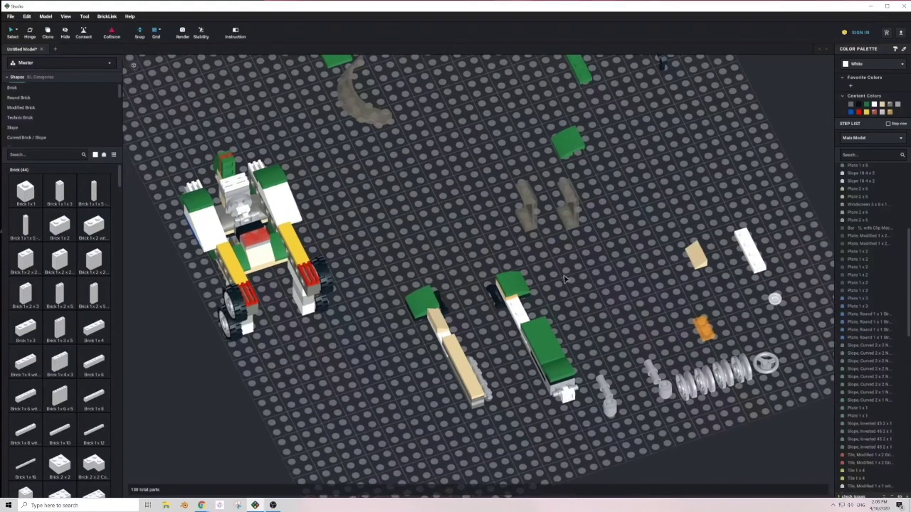
drag(609, 409, 400, 390)
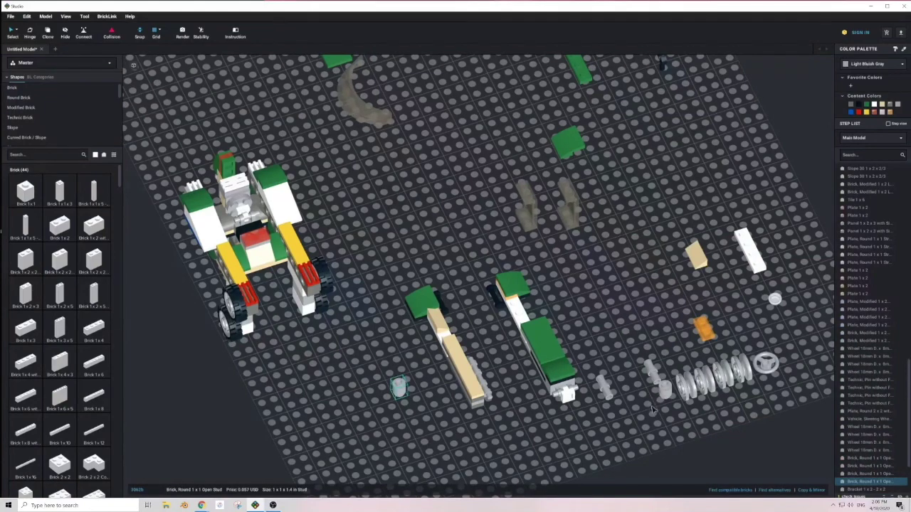
drag(663, 390, 373, 407)
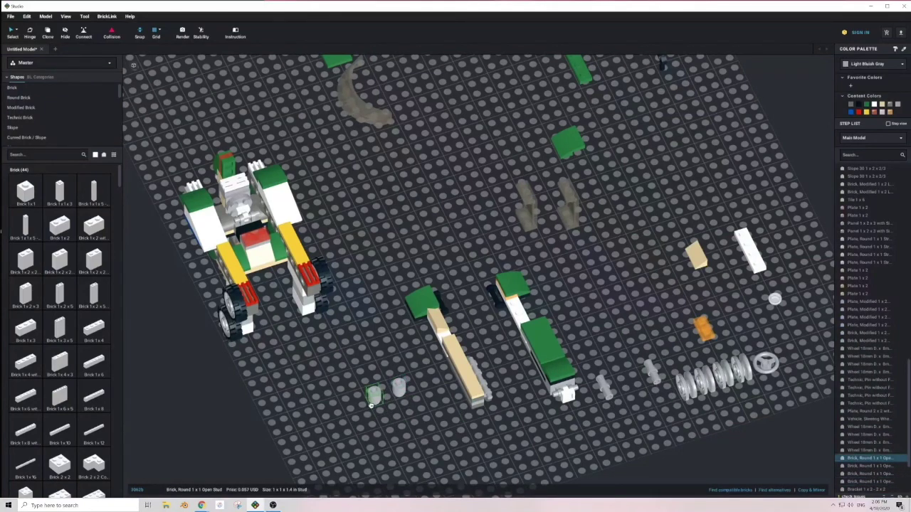
click(365, 347)
Move the black 1L bar with mechanical claw next to the two round bricks.
middle_drag(411, 300, 412, 344)
middle_drag(477, 236, 481, 303)
right_drag(480, 303, 494, 347)
middle_drag(573, 490, 495, 262)
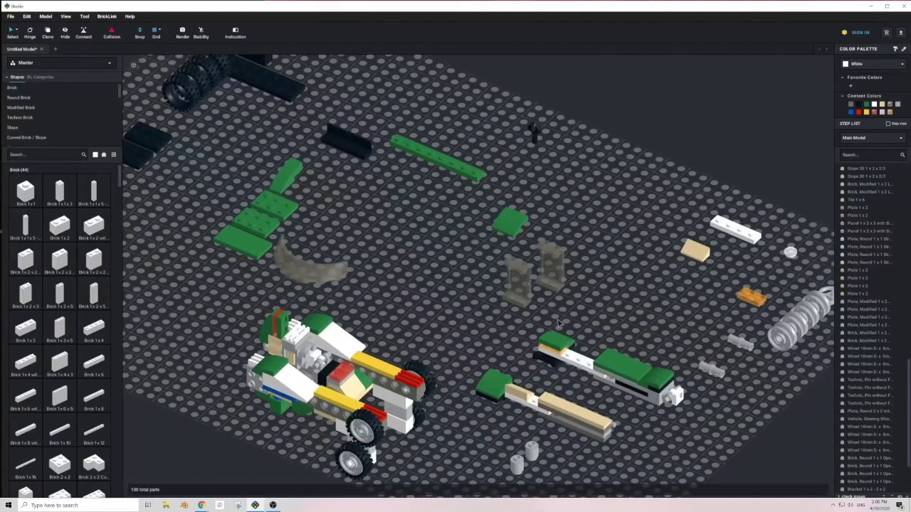
drag(532, 133, 494, 457)
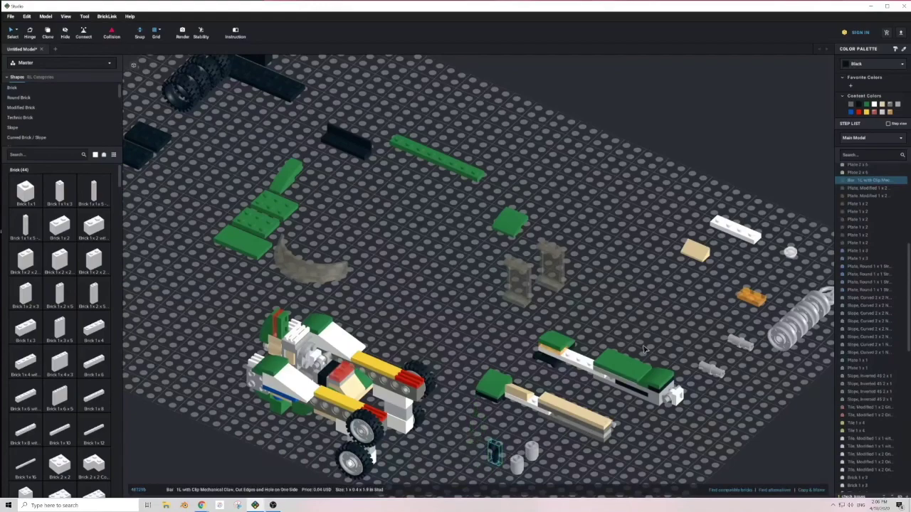
Examine the two long assemblies, the gathered round bricks and claw bar, and the remaining loose parts on the baseplate.
scroll(626, 377, down, 3)
middle_drag(585, 373, 569, 365)
scroll(566, 367, down, 2)
scroll(490, 432, up, 5)
middle_drag(509, 471, 434, 379)
scroll(422, 380, up, 3)
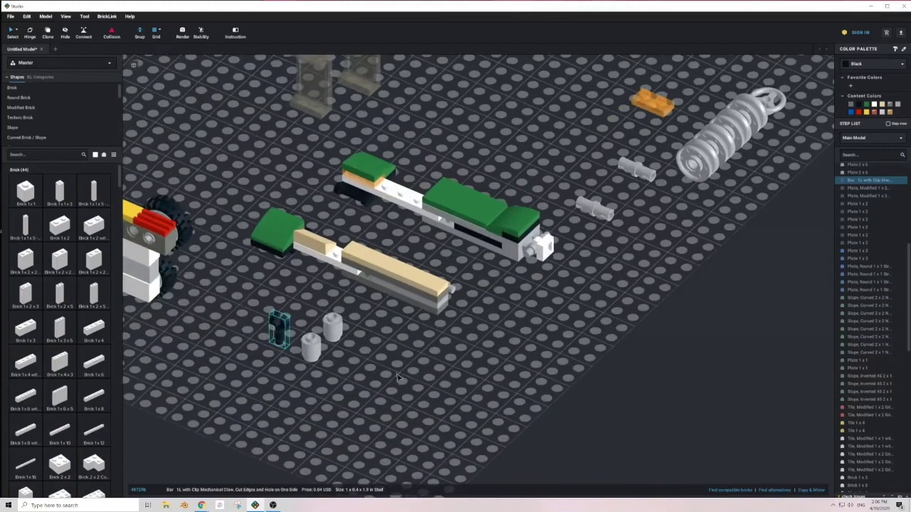
click(418, 328)
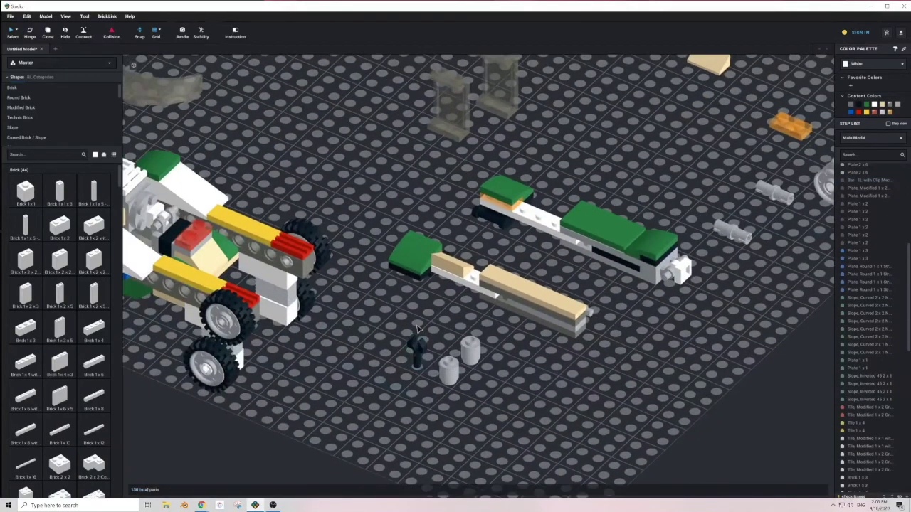
scroll(418, 328, down, 4)
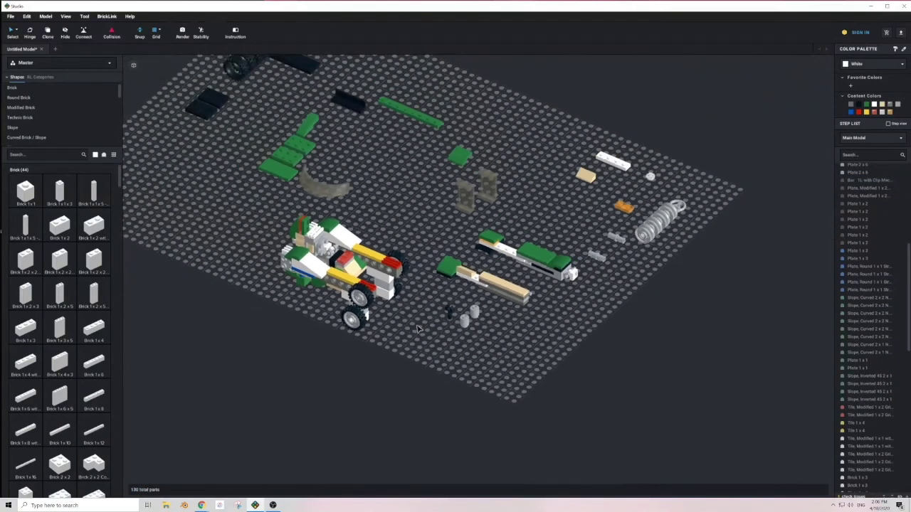
scroll(382, 301, down, 1)
scroll(382, 301, up, 5)
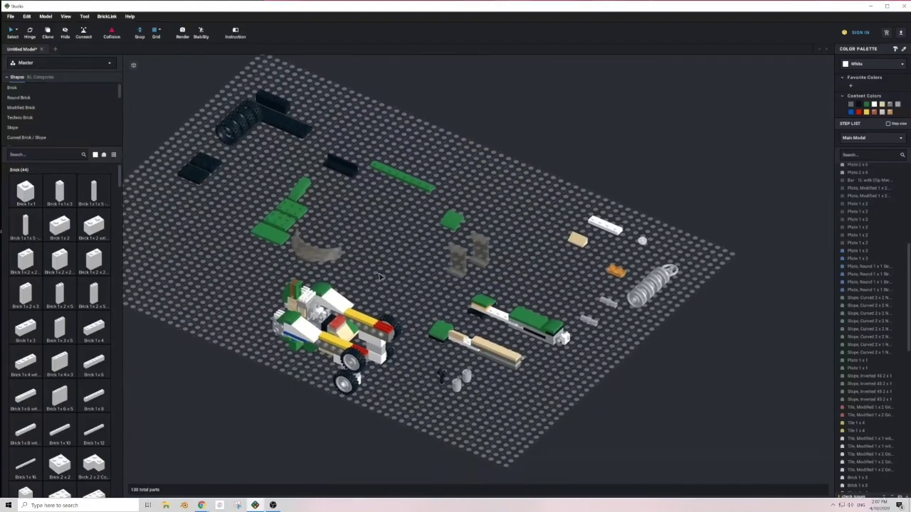
scroll(437, 382, up, 1)
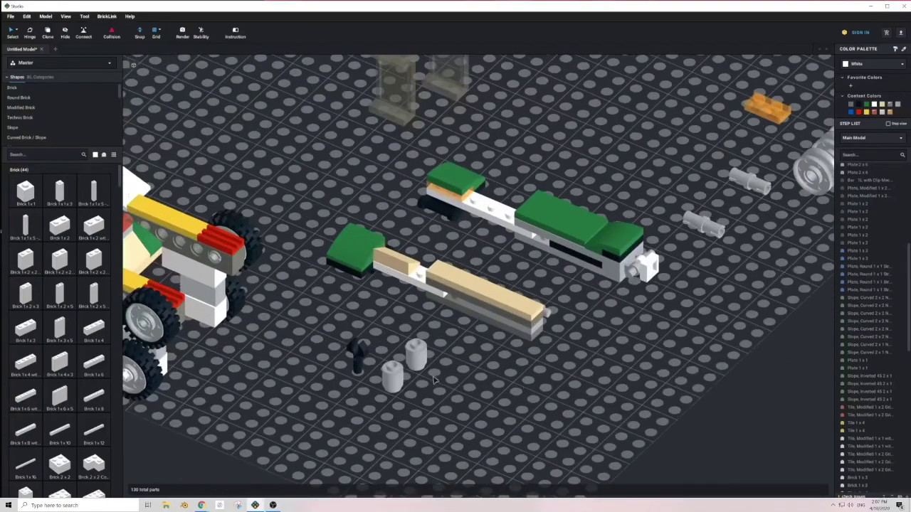
Duplicate the black claw bar and mount one claw bar on top of each of the two round bricks.
click(359, 354)
right_drag(358, 354, 482, 359)
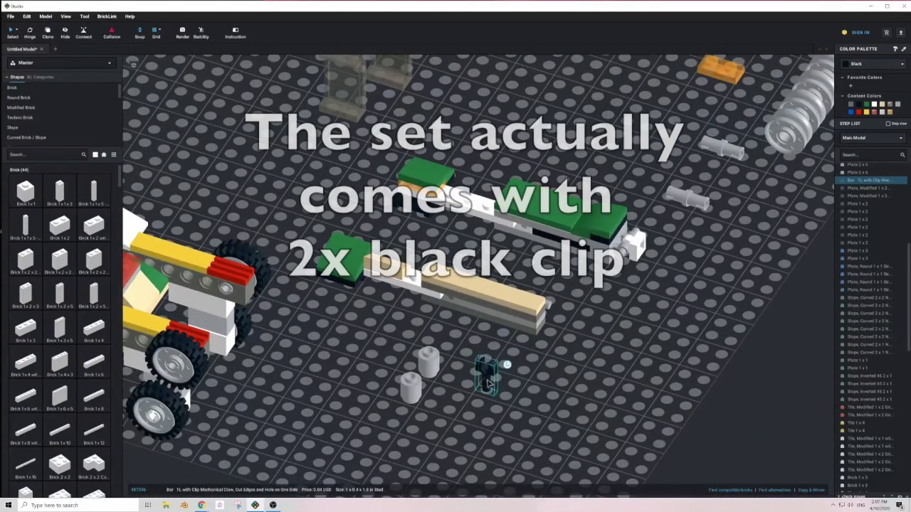
key(ctrl+v)
click(499, 372)
drag(498, 371, 429, 347)
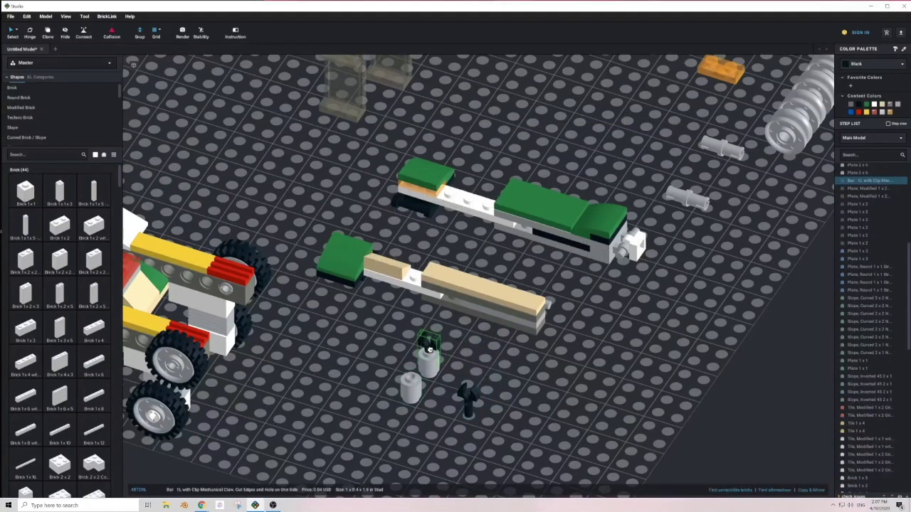
click(450, 377)
drag(467, 402, 409, 384)
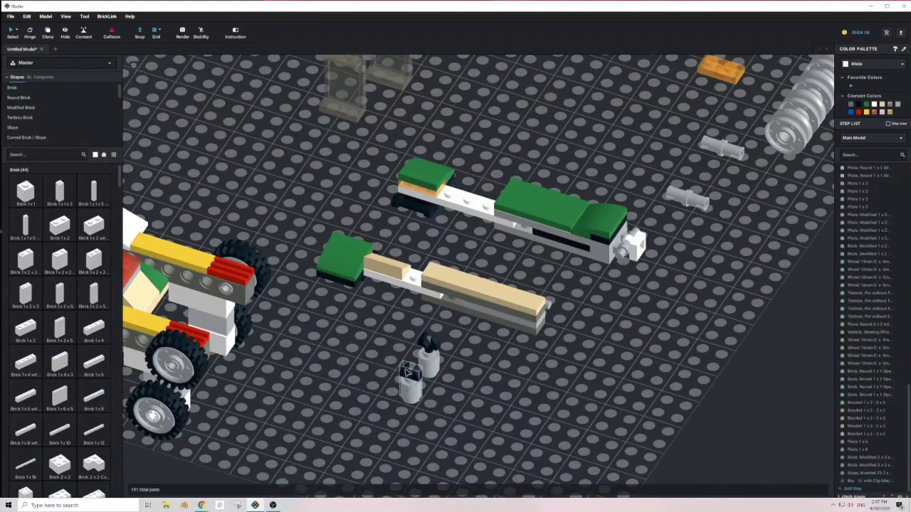
click(407, 367)
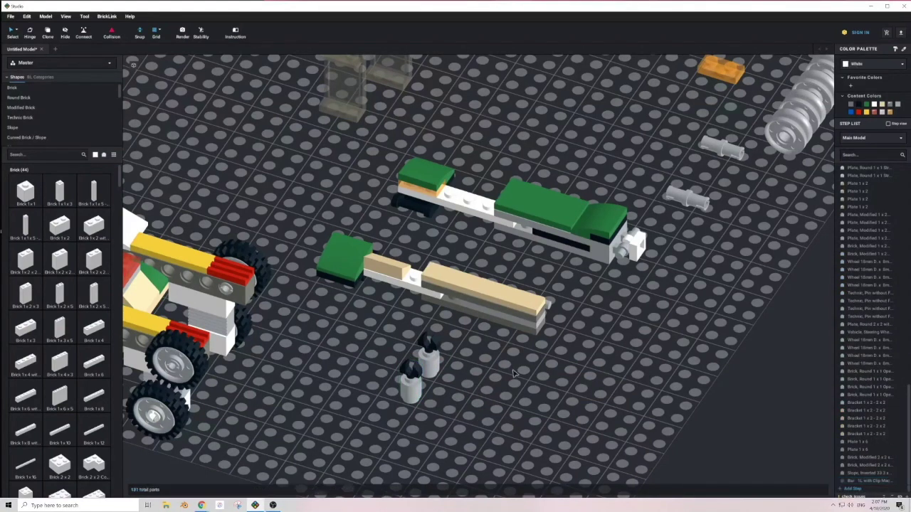
Move one round brick with its claw bar closer to the tan-topped assembly and rotate the pair about its vertical axis.
right_drag(466, 316, 396, 340)
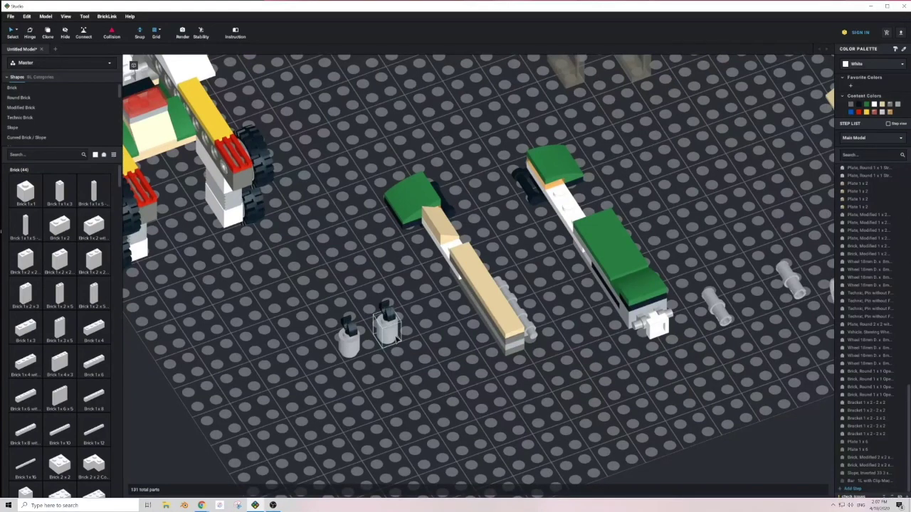
click(389, 329)
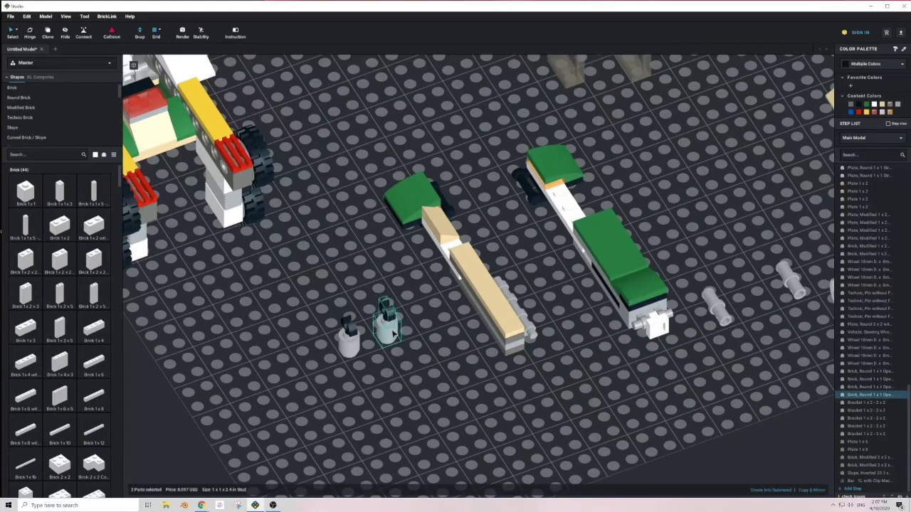
drag(393, 335, 392, 294)
key(Right)
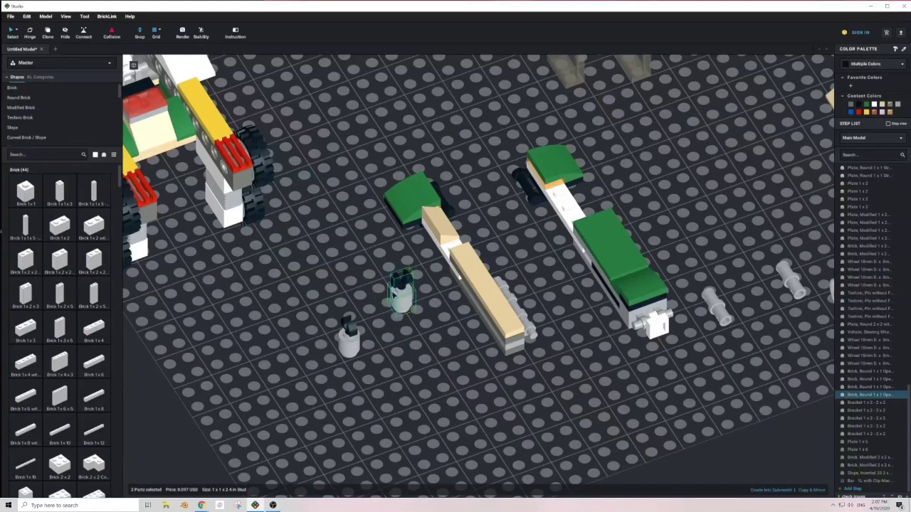
Rotate the other round brick and claw to match, then fit the green-topped assembly's black handle into its claw.
click(311, 307)
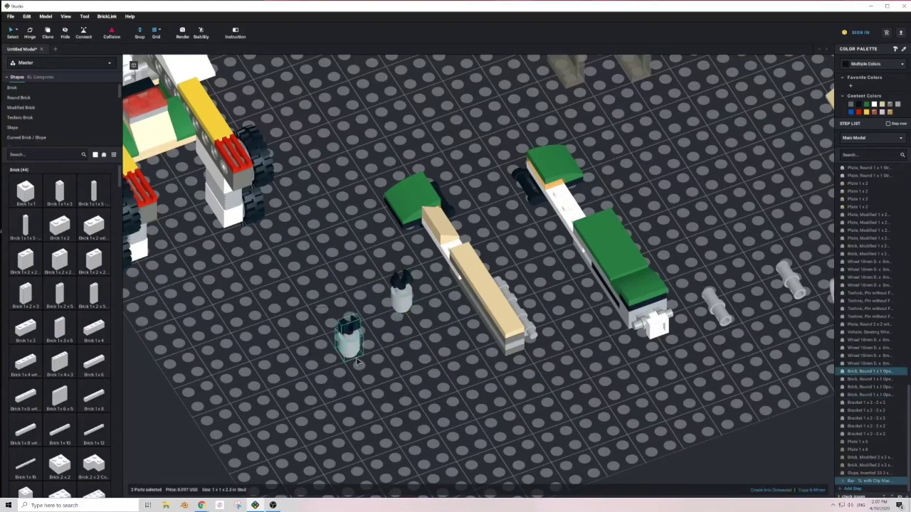
drag(331, 322, 523, 235)
right_drag(543, 198, 590, 174)
drag(559, 161, 650, 361)
drag(581, 216, 566, 239)
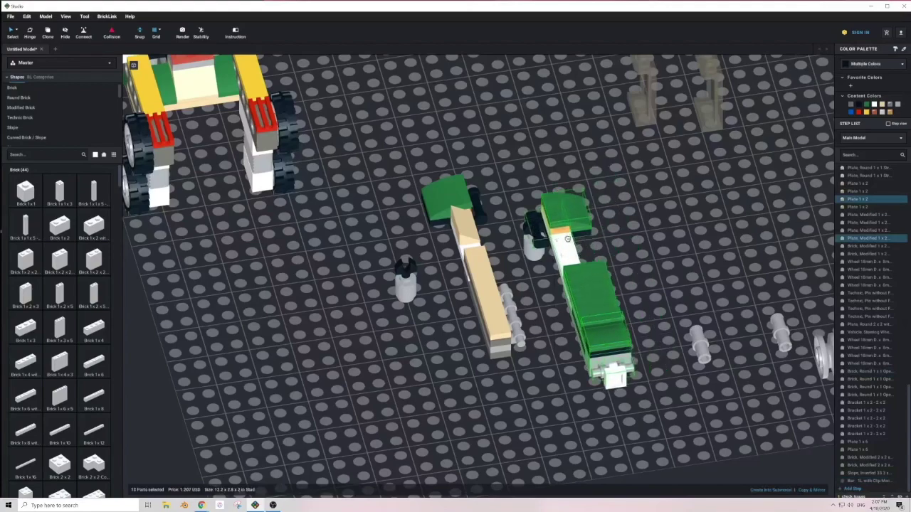
click(640, 228)
Move the whole tan-topped assembly to the other side of the remaining round brick and clip its black handle into the claw.
right_drag(510, 242, 538, 227)
right_drag(398, 184, 440, 246)
right_drag(492, 197, 519, 231)
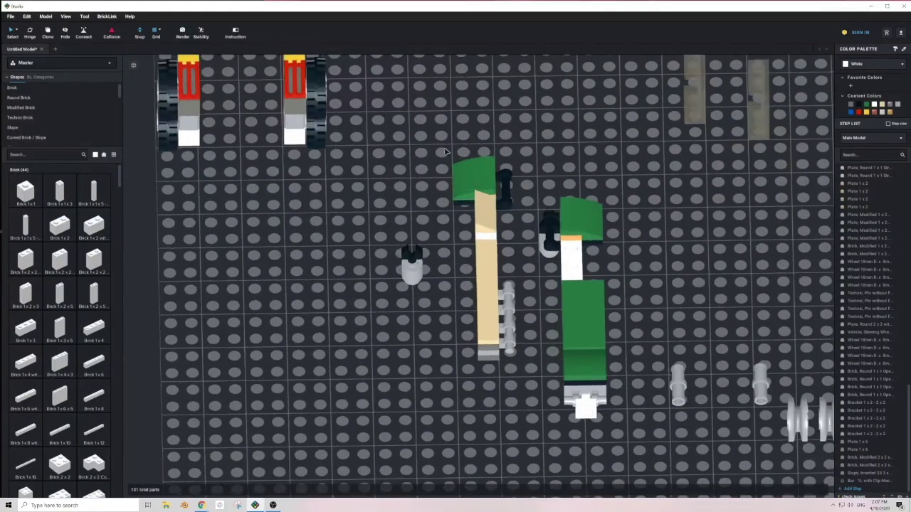
drag(444, 147, 510, 374)
drag(509, 188, 342, 272)
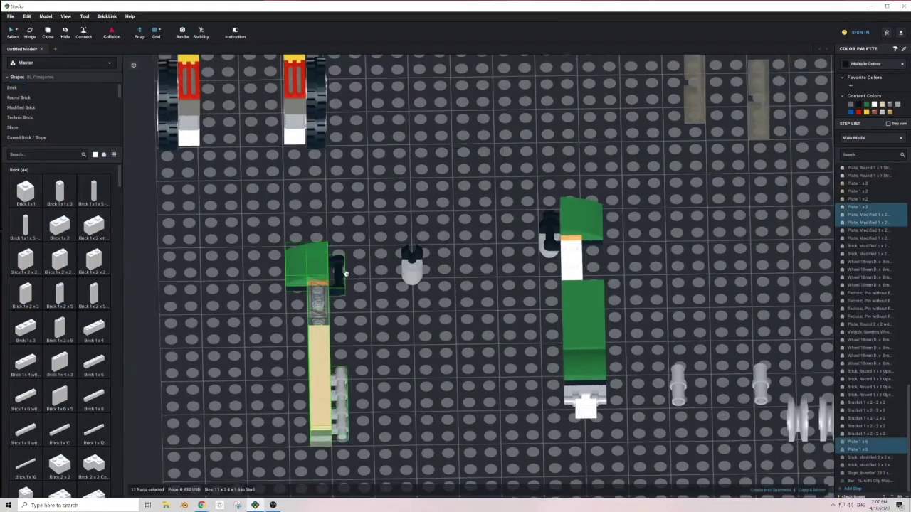
right_drag(429, 250, 421, 248)
drag(265, 174, 420, 323)
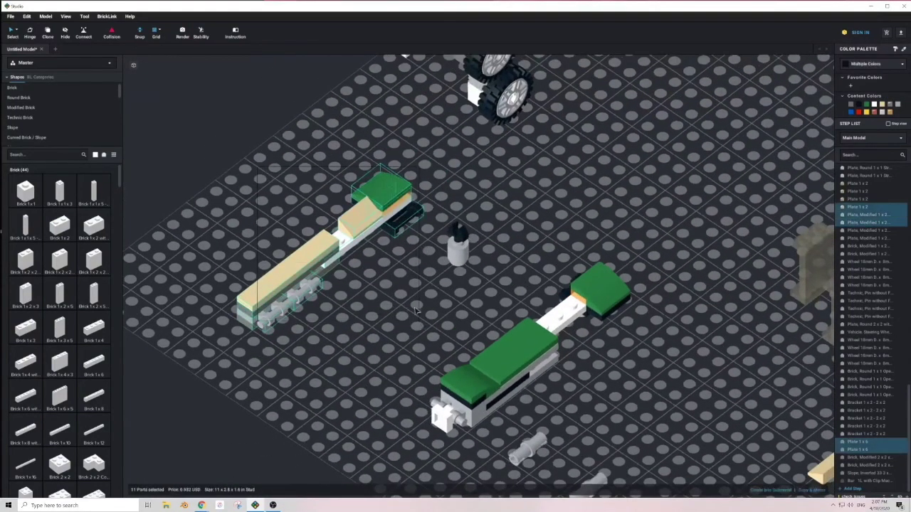
drag(398, 207, 435, 214)
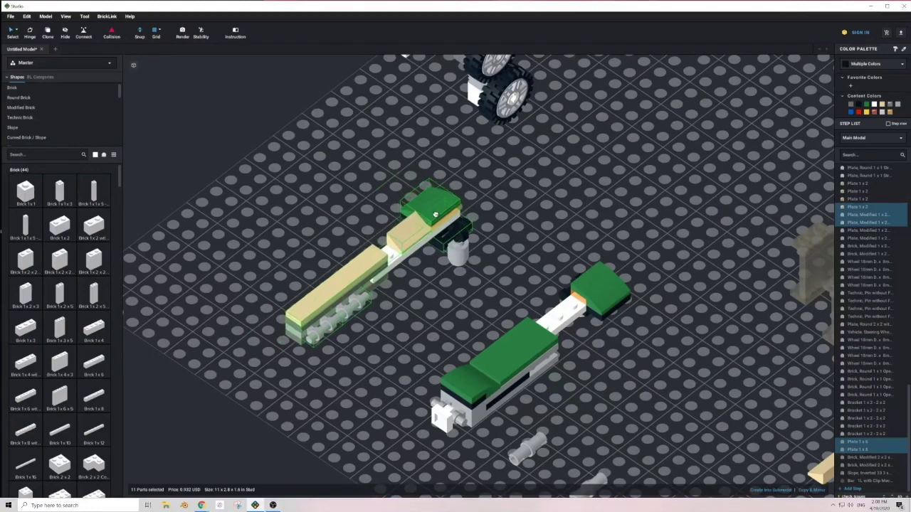
scroll(475, 242, up, 5)
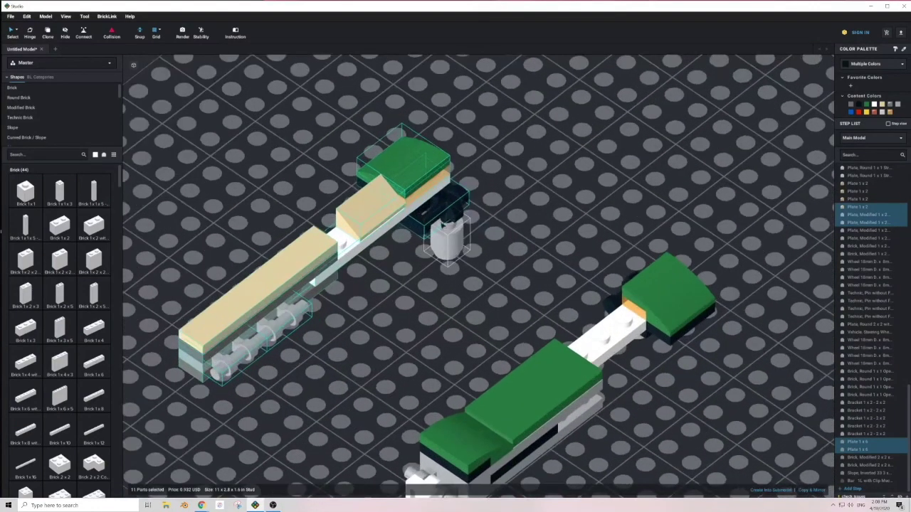
mouse_move(496, 256)
right_down()
mouse_move(508, 260)
mouse_move(503, 254)
right_up()
click(503, 254)
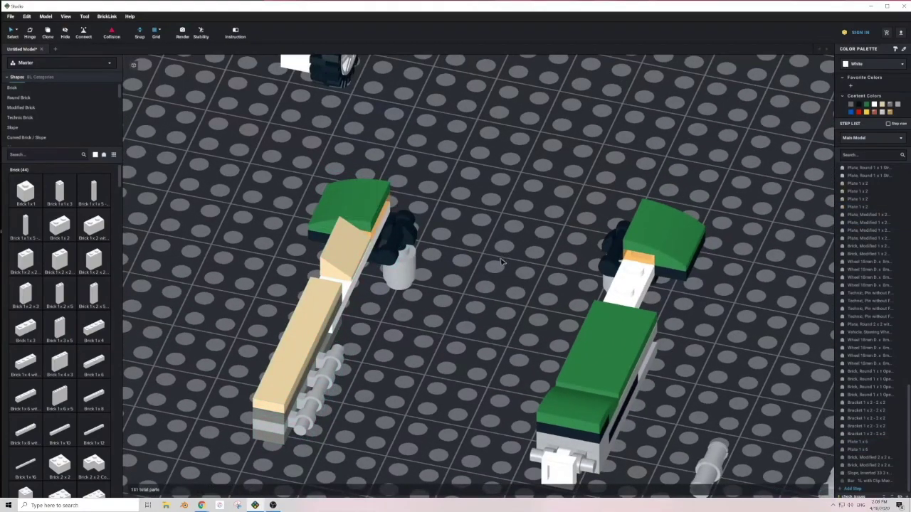
Select the tan-topped arm together with its claw and round brick and move it beside the vehicle.
scroll(501, 262, down, 3)
right_drag(500, 251, 473, 235)
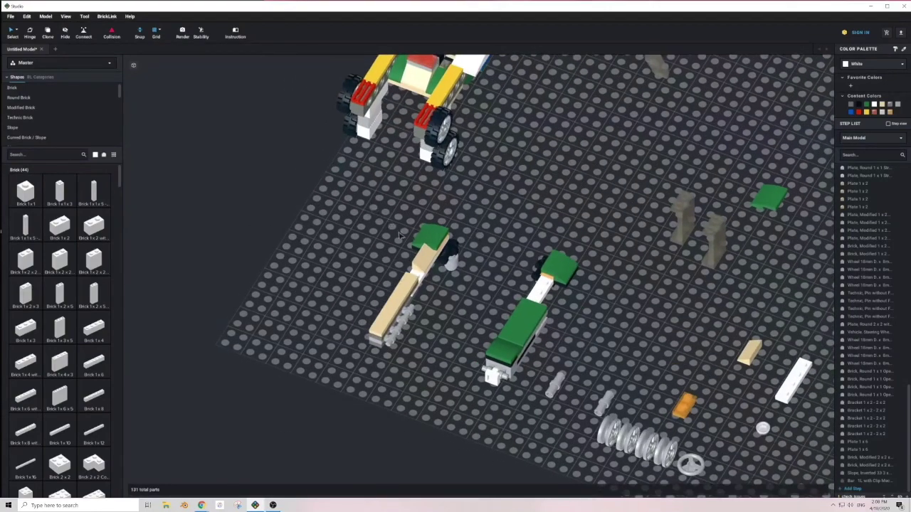
drag(399, 236, 452, 345)
middle_drag(422, 252, 535, 338)
right_drag(463, 284, 532, 258)
drag(530, 257, 206, 213)
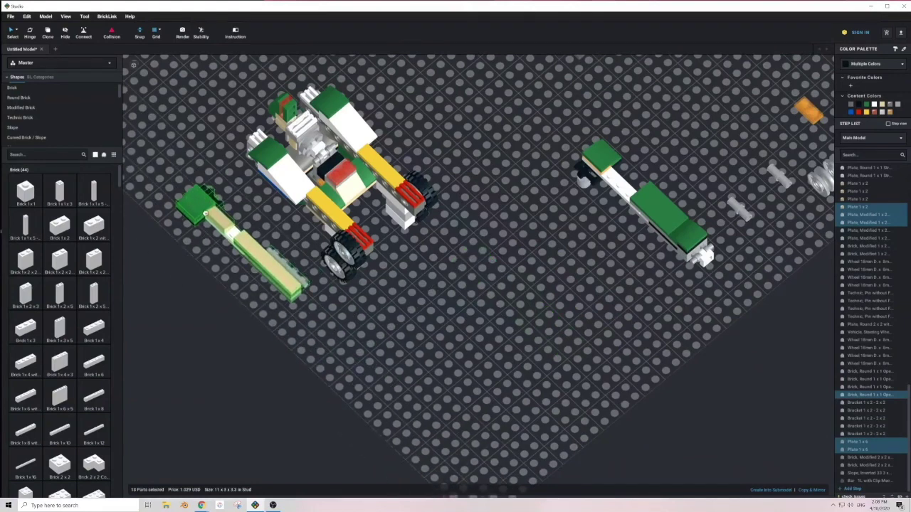
Rotate the tan-topped arm so its round brick faces the vehicle and attach it to the vehicle's near side.
key(Down)
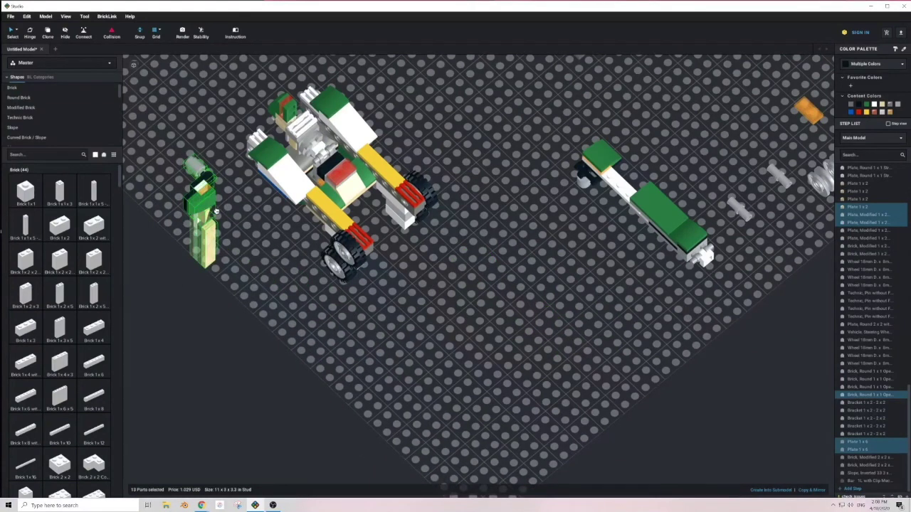
key(Left)
key(Left)
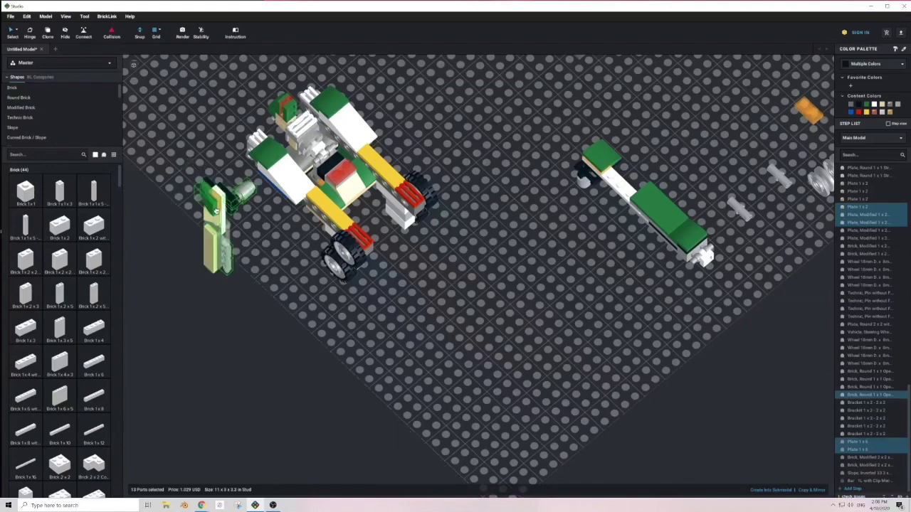
key(Down)
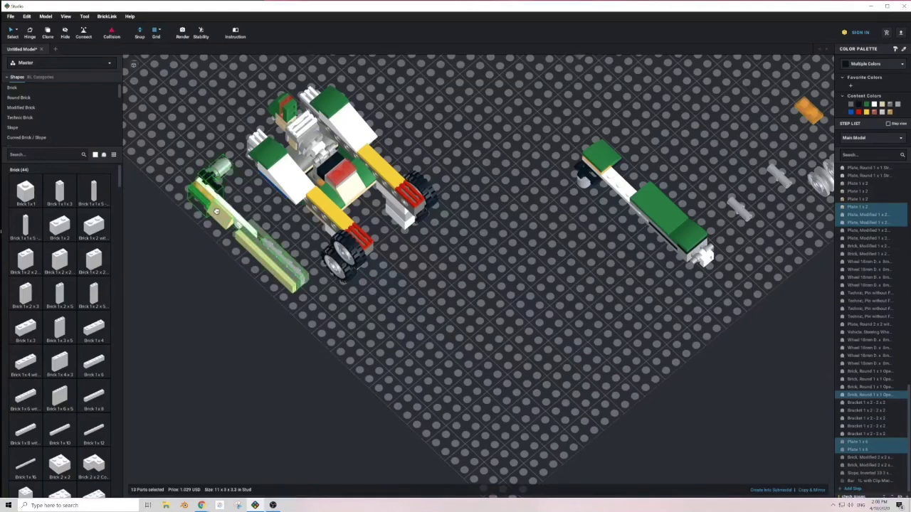
key(Left)
right_drag(216, 211, 239, 224)
middle_drag(233, 299, 292, 277)
right_drag(299, 334, 342, 275)
drag(343, 275, 315, 227)
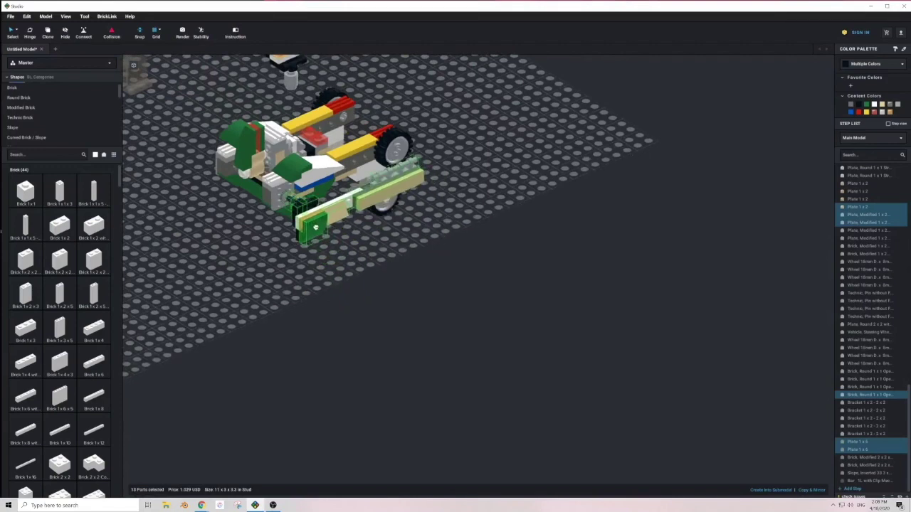
click(315, 269)
Select the green-topped arm together with its claw and round brick and move it to the vehicle's opposite side.
right_drag(320, 267, 532, 294)
drag(599, 270, 653, 423)
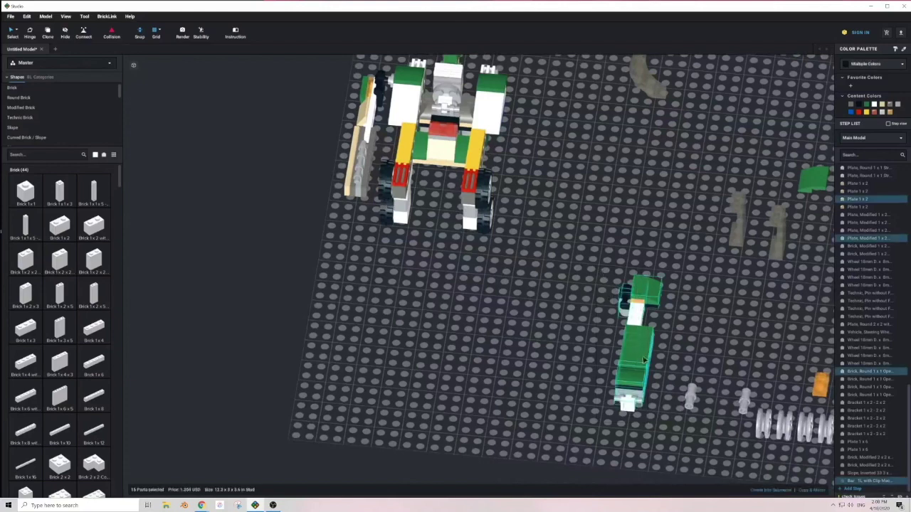
middle_drag(677, 285, 585, 350)
drag(557, 353, 471, 193)
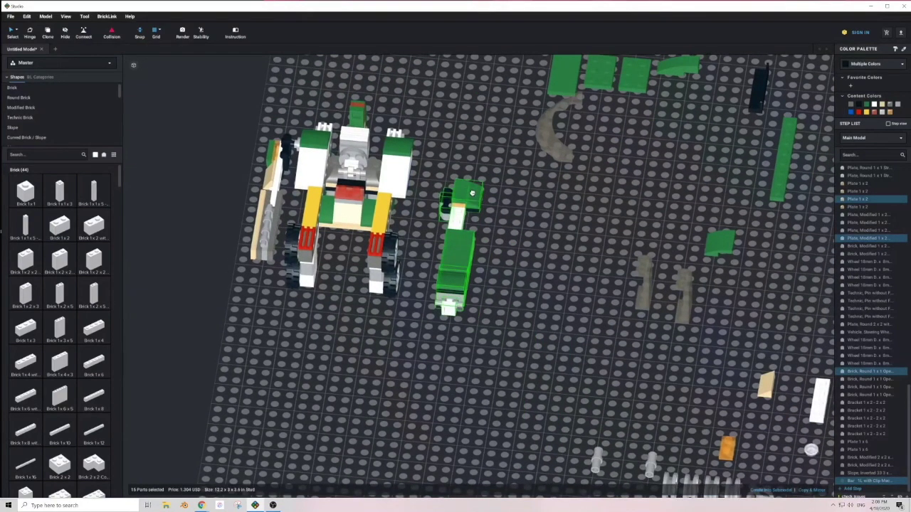
Rotate the green-topped arm so its round brick faces the vehicle and attach it to the open side.
key(Left)
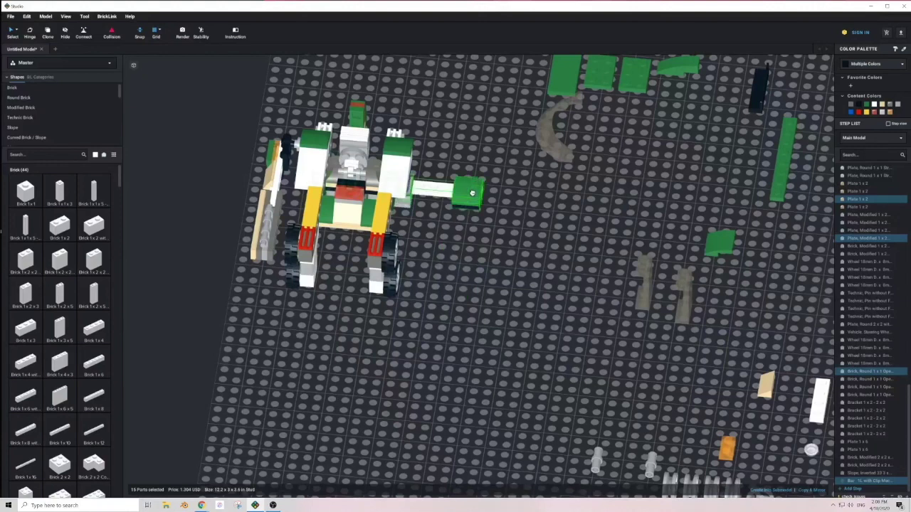
key(Left)
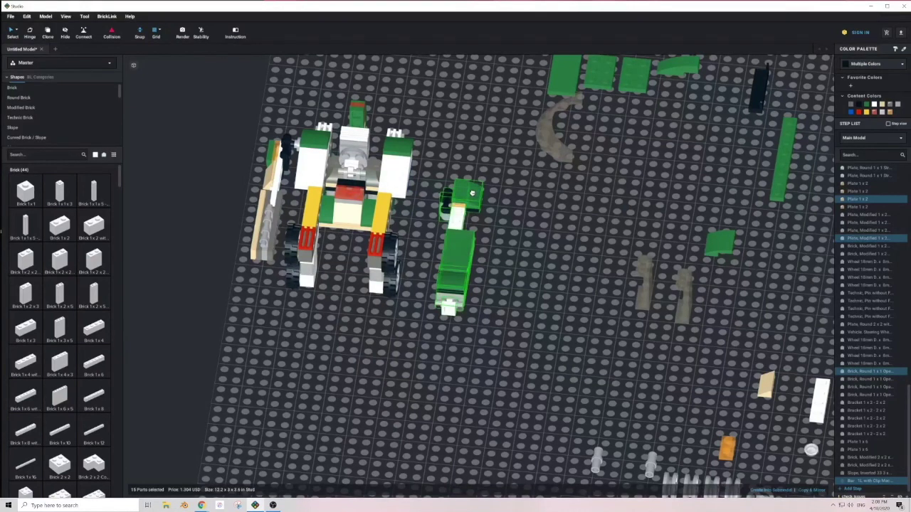
key(Up)
key(Up)
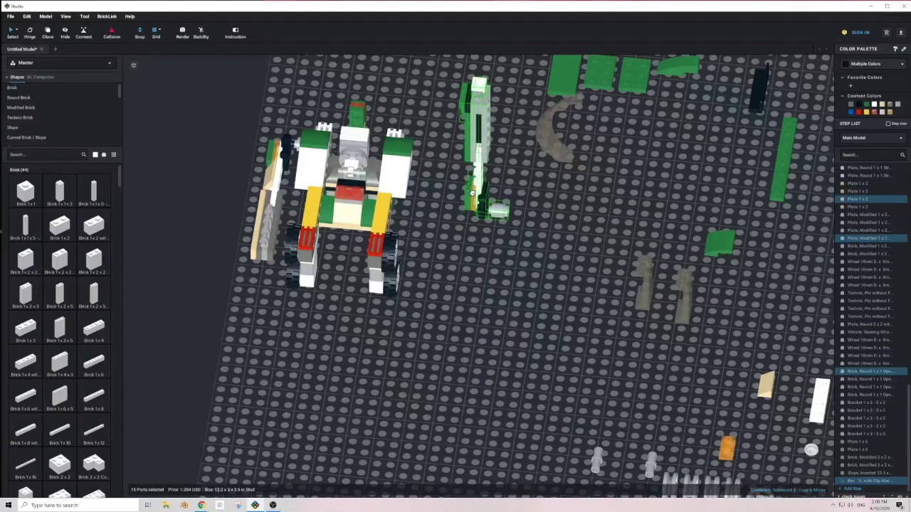
key(Up)
key(Up)
key(Up)
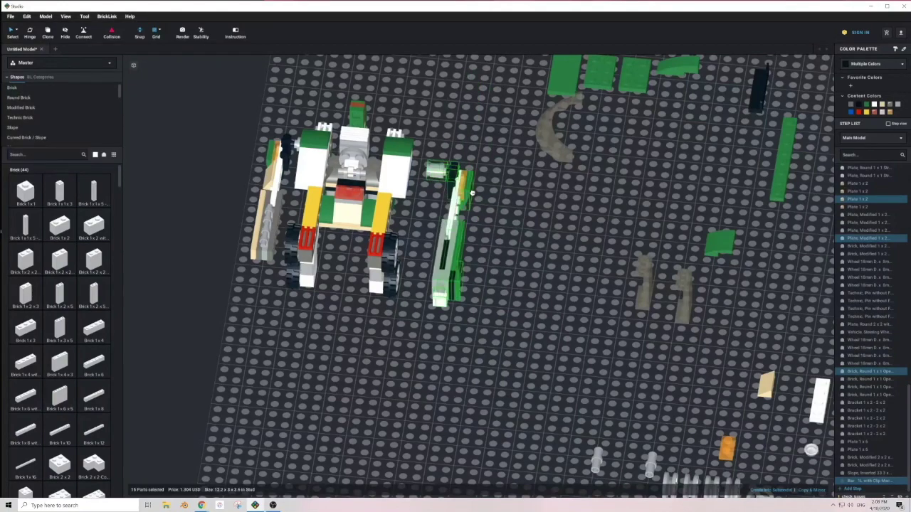
right_drag(474, 196, 355, 182)
drag(356, 181, 615, 239)
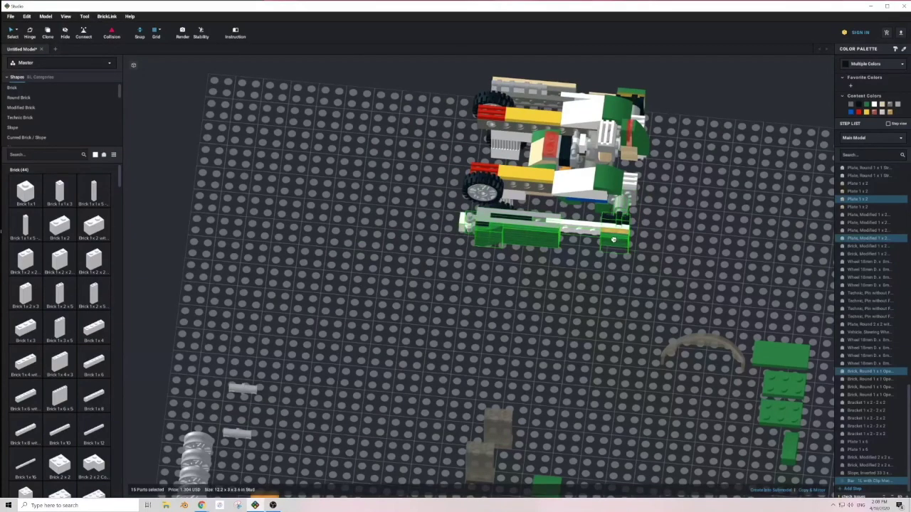
click(526, 303)
Select all the unused loose parts on the baseplate and delete them.
right_drag(509, 306, 521, 305)
mouse_move(537, 250)
right_down()
mouse_move(532, 269)
mouse_move(561, 278)
mouse_move(533, 273)
mouse_move(525, 258)
right_up()
scroll(612, 282, down, 5)
right_drag(613, 283, 590, 307)
drag(481, 88, 674, 379)
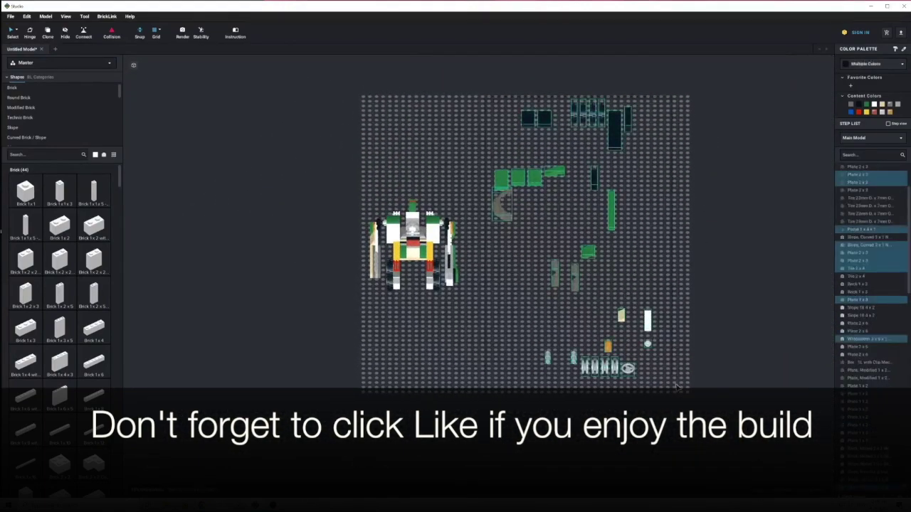
key(Delete)
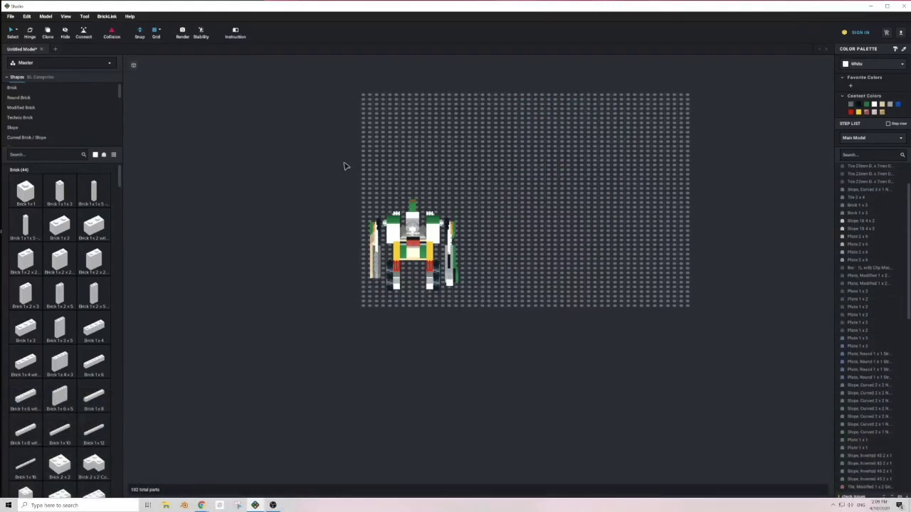
Select the complete model, move it across the baseplate and stand it upright.
drag(340, 155, 517, 340)
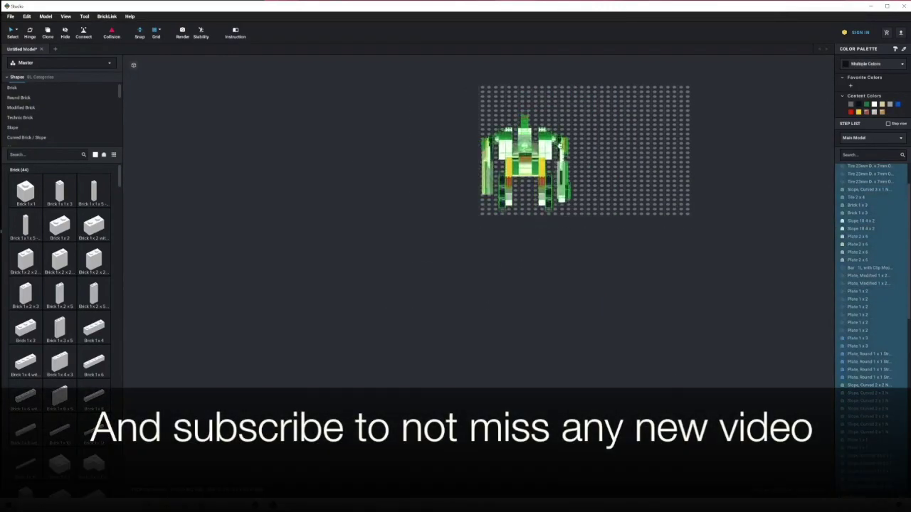
drag(561, 145, 624, 126)
right_drag(624, 127, 615, 291)
scroll(617, 249, up, 5)
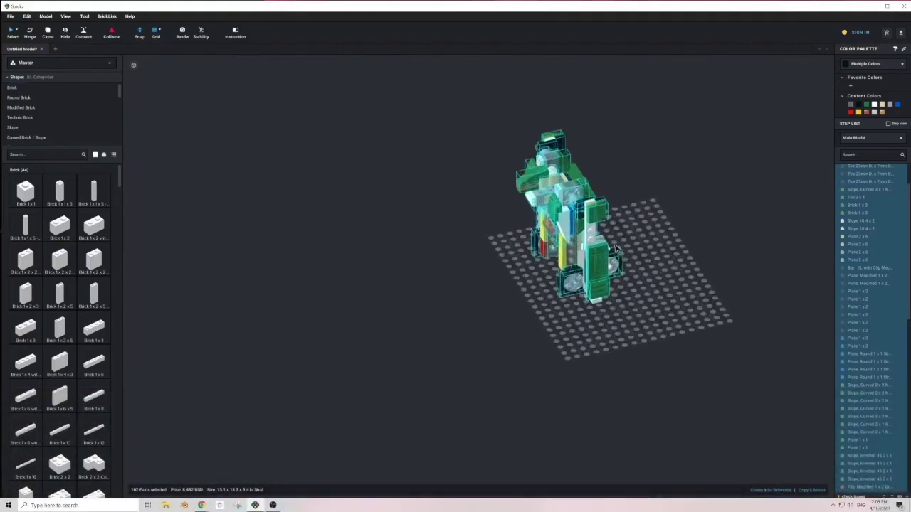
middle_drag(754, 205, 556, 309)
click(619, 275)
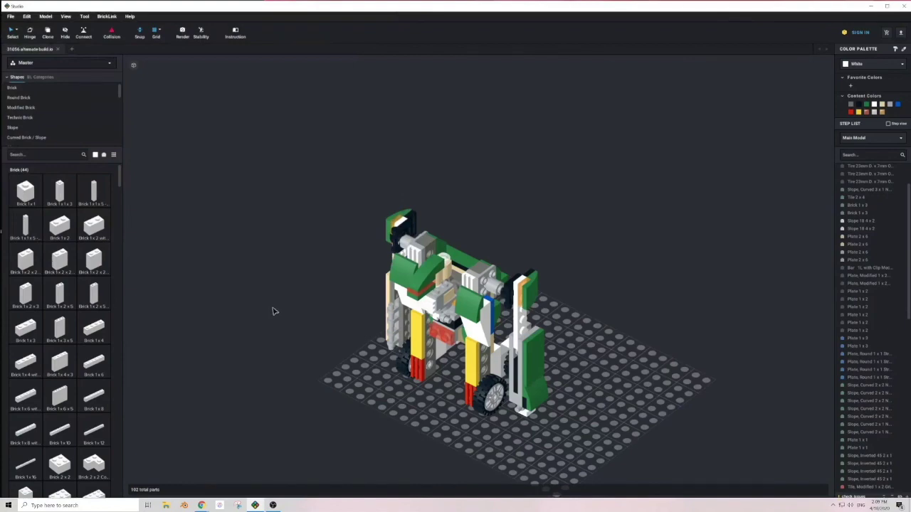
Examine the finished standing model from the front and the side.
scroll(427, 356, up, 5)
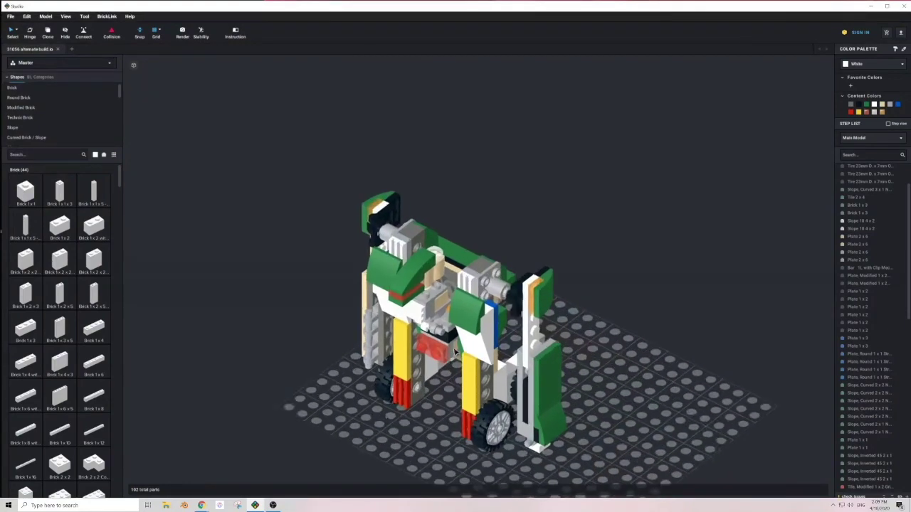
middle_drag(457, 359, 381, 197)
right_drag(483, 354, 446, 338)
right_drag(450, 269, 505, 354)
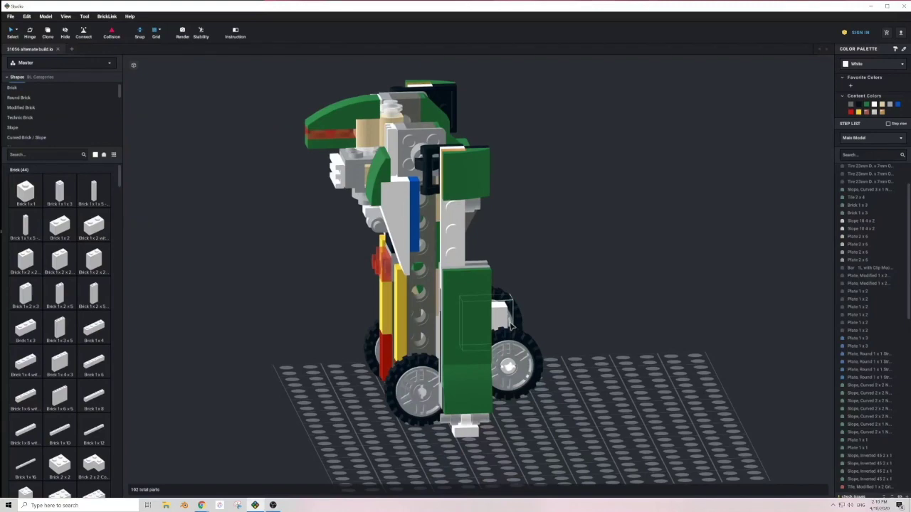
Hinge the body at the joint below the head so it leans back with the legs angled forward and the head level.
right_drag(502, 322, 422, 322)
click(424, 233)
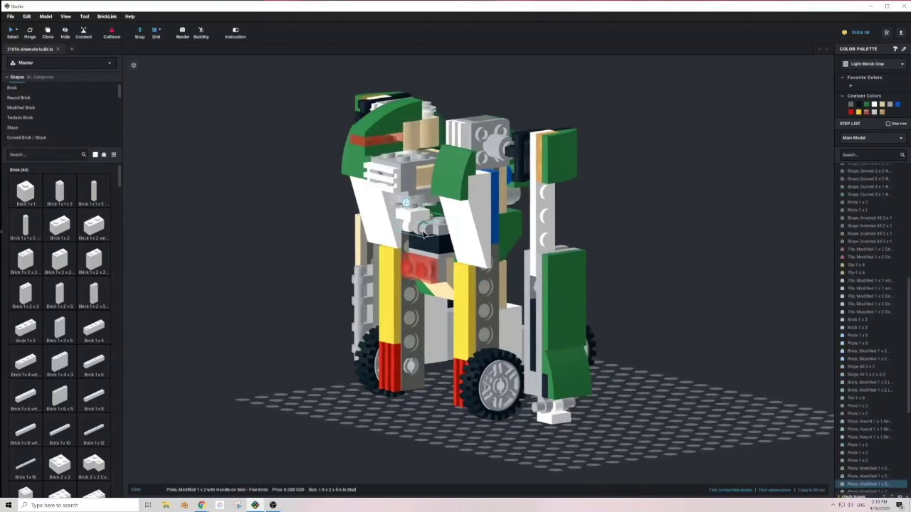
double_click(408, 205)
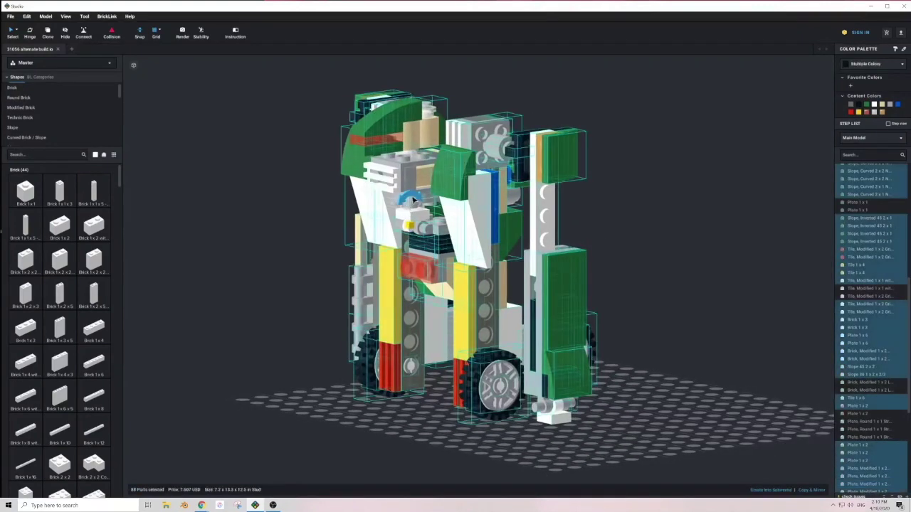
right_drag(458, 275, 427, 275)
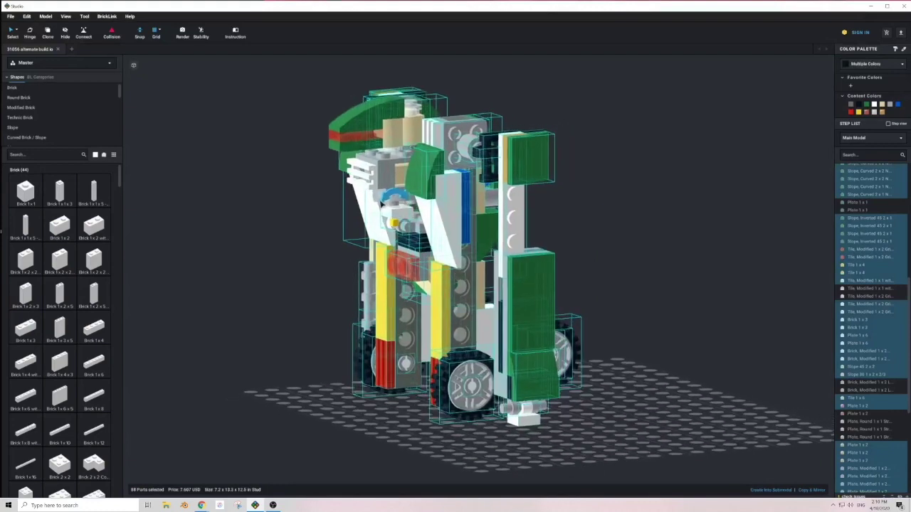
mouse_move(390, 197)
mouse_down()
mouse_move(382, 204)
mouse_move(391, 197)
mouse_up()
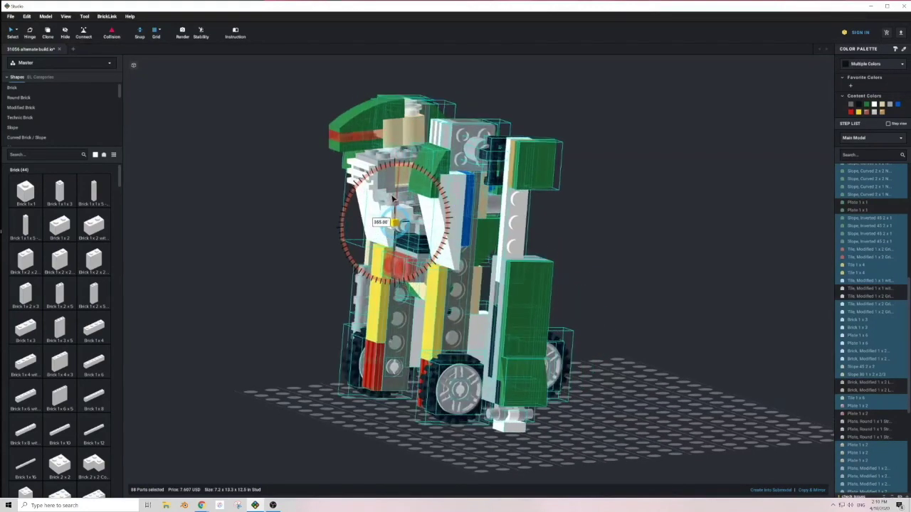
right_drag(550, 324, 542, 321)
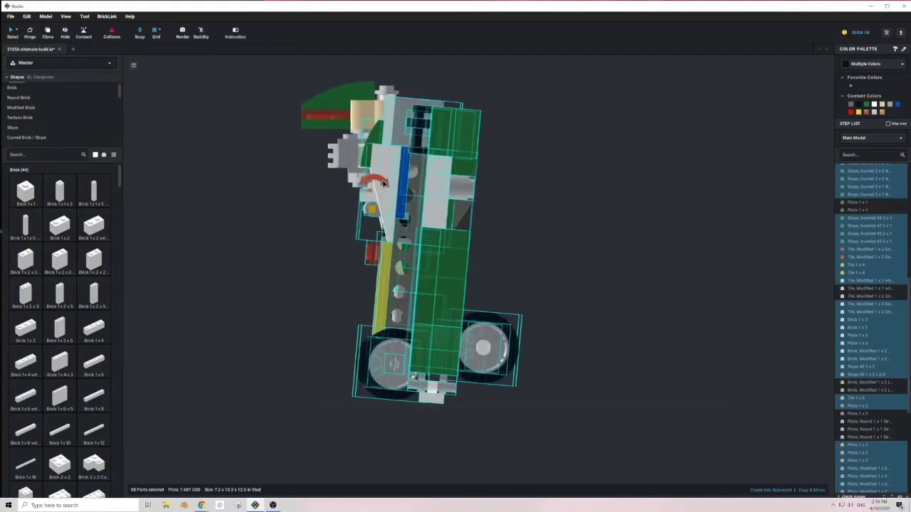
drag(388, 185, 419, 144)
click(538, 204)
Bend the green-sided forearm forward at the elbow hinge so it reaches in front of the upper arm.
right_drag(310, 283, 331, 291)
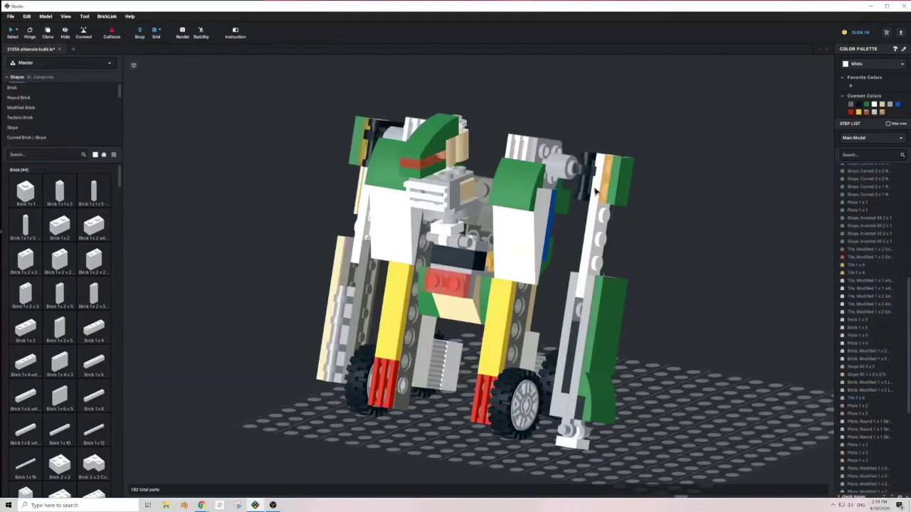
click(592, 290)
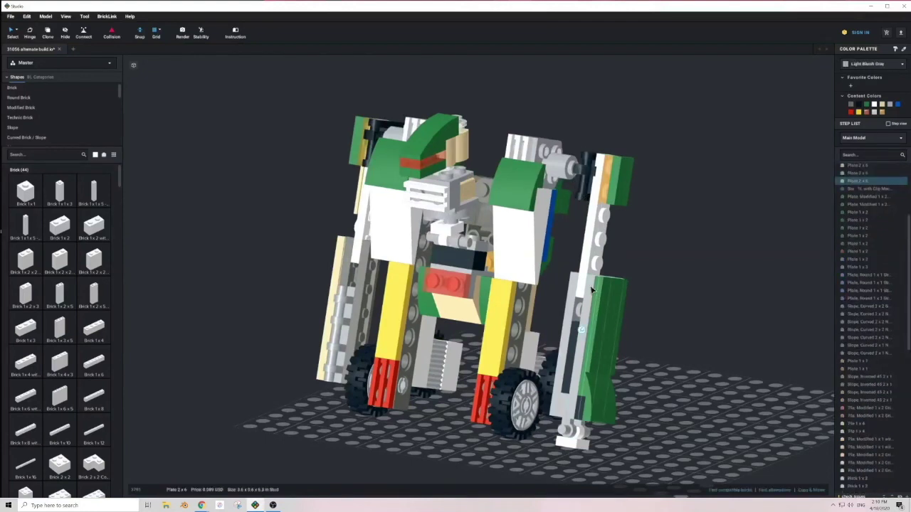
double_click(582, 332)
drag(592, 262, 617, 251)
click(665, 253)
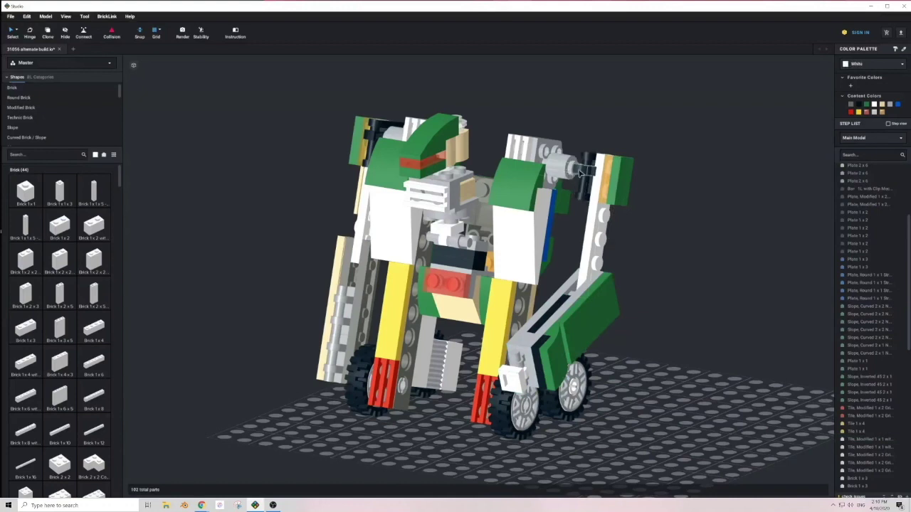
click(580, 170)
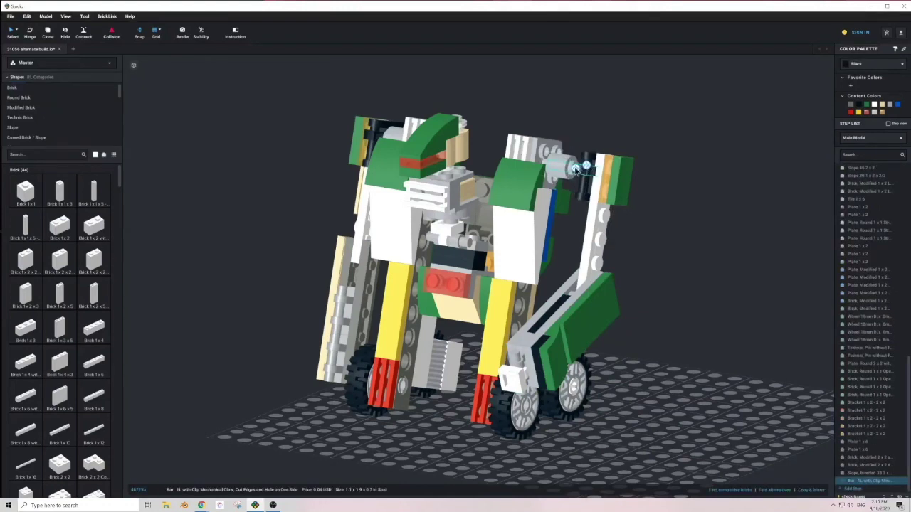
double_click(587, 168)
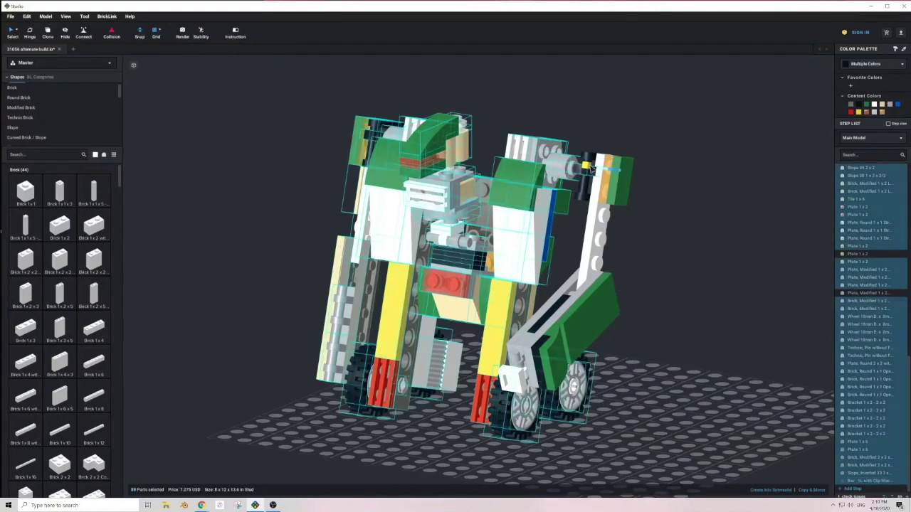
click(636, 185)
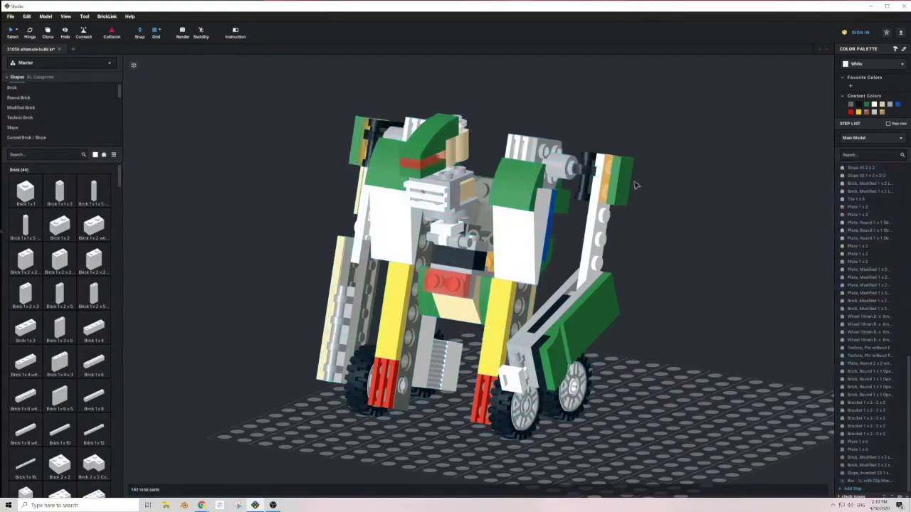
Swing the whole bent arm back slightly about its black clip bar at the shoulder so the upper arm hangs almost vertically.
click(580, 170)
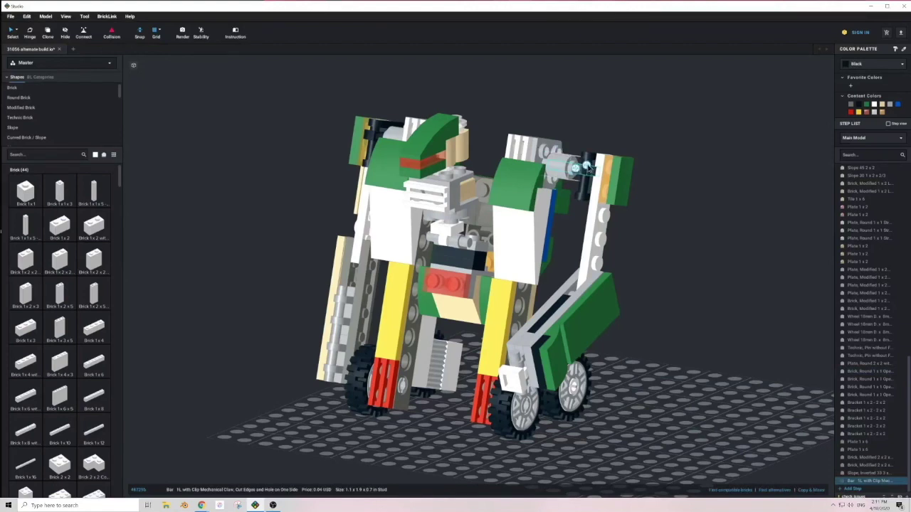
click(577, 169)
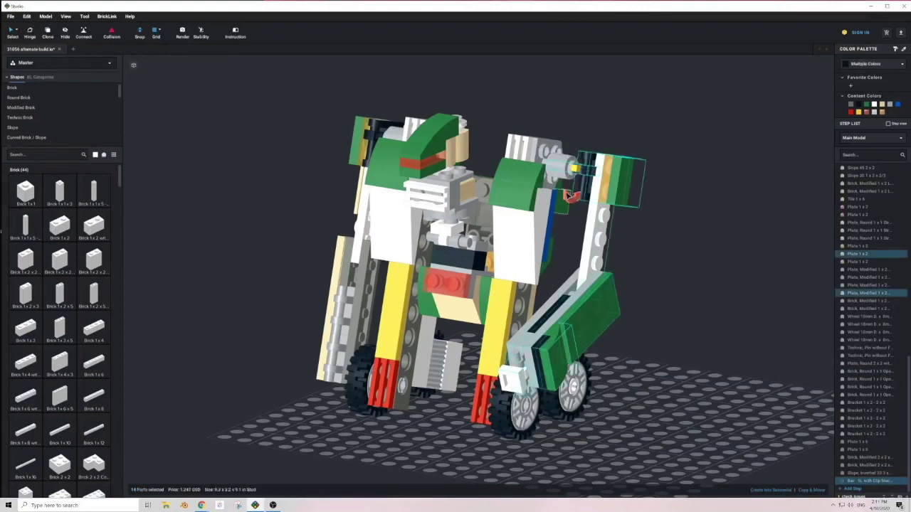
drag(570, 200, 575, 201)
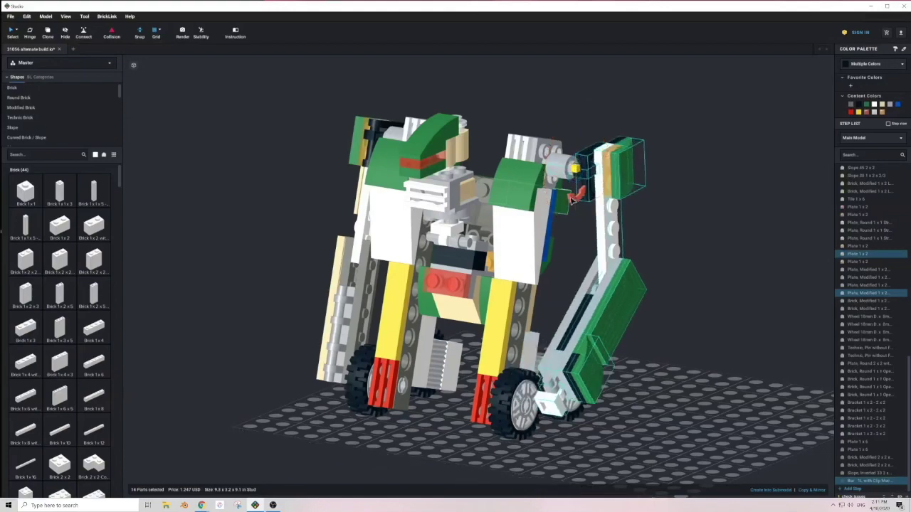
click(673, 221)
Select the black clip bar that joins the opposite, tan-sided arm to the shoulder for hinging.
right_drag(638, 232, 573, 269)
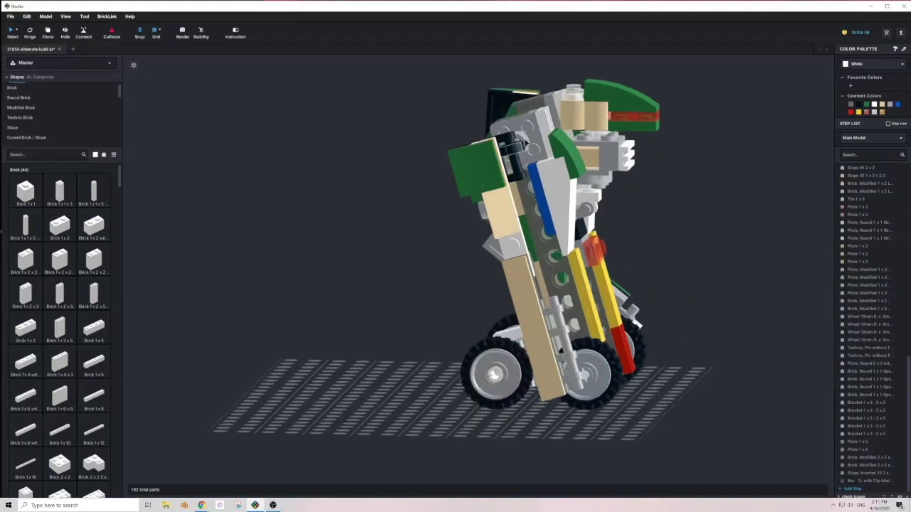
click(526, 142)
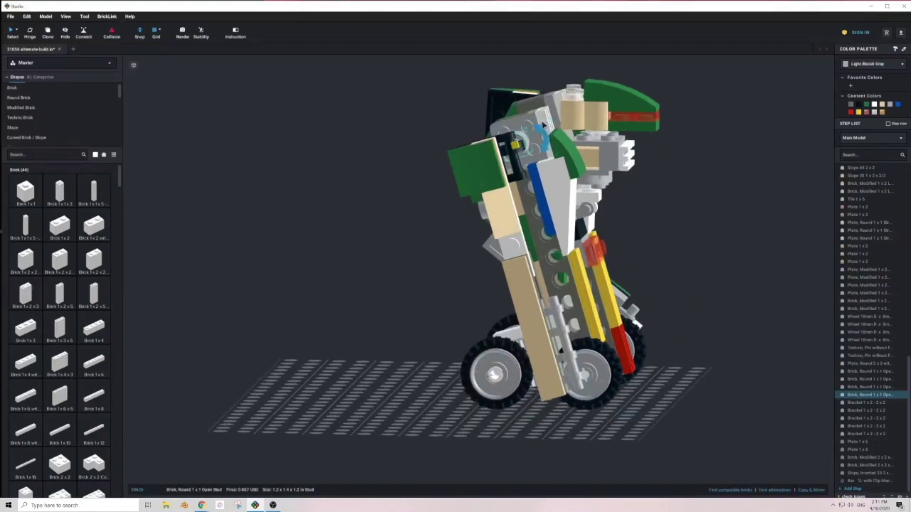
right_drag(527, 151, 510, 163)
click(360, 173)
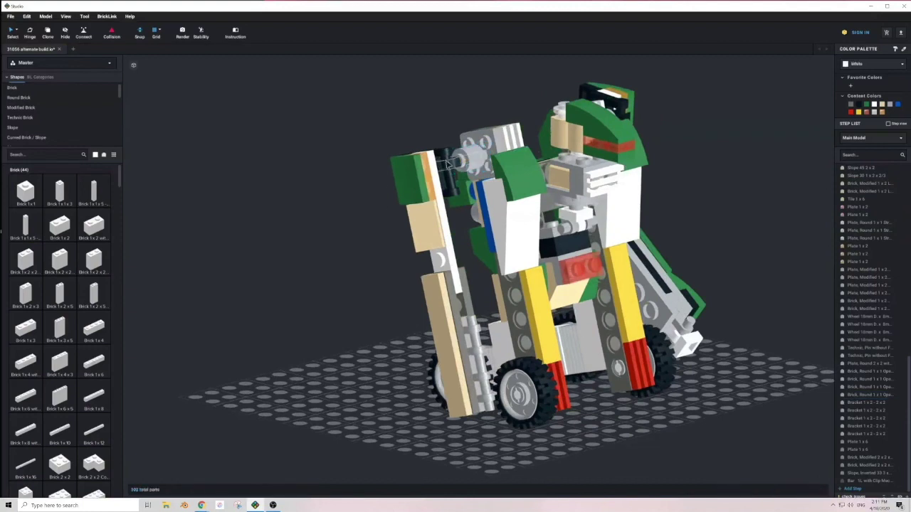
click(456, 168)
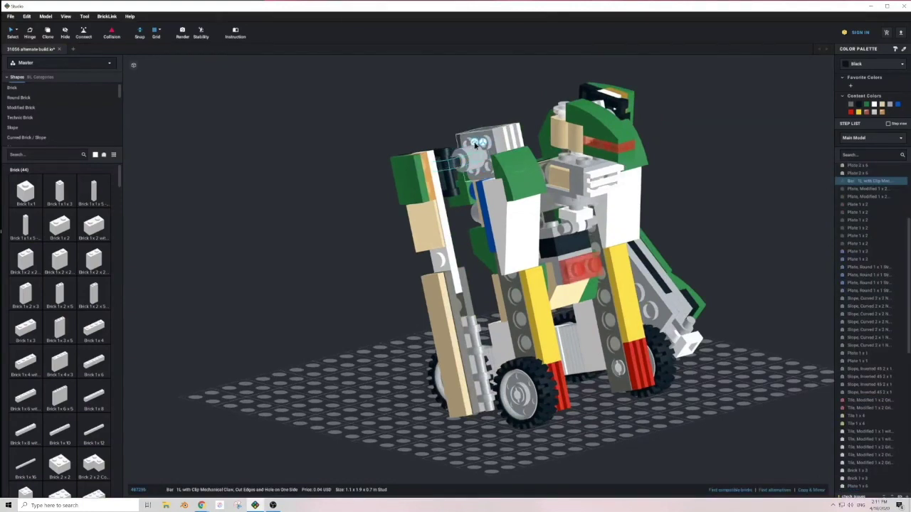